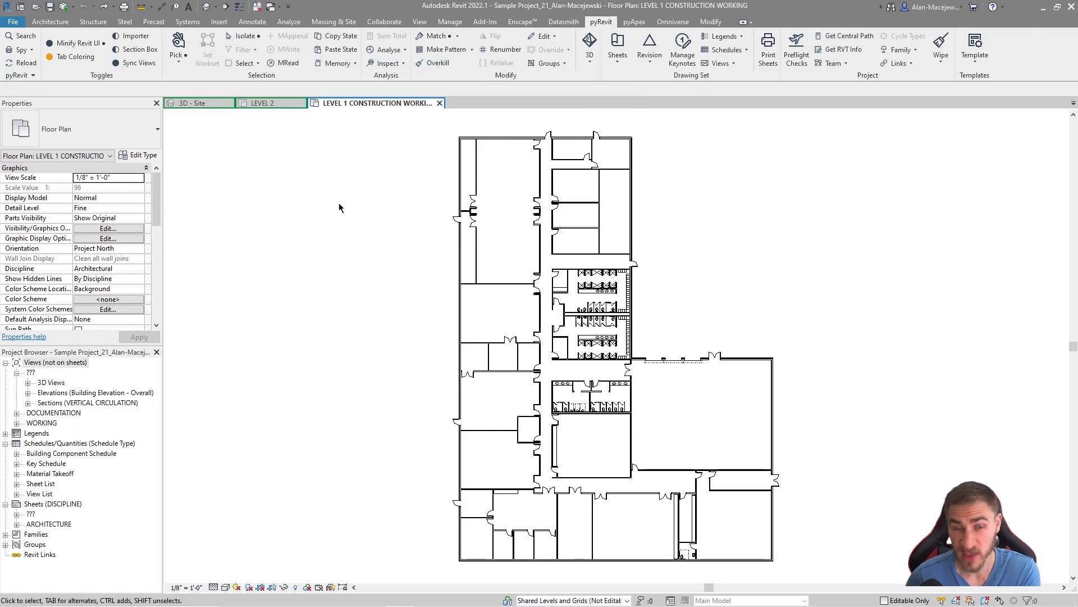
left_click(432, 62)
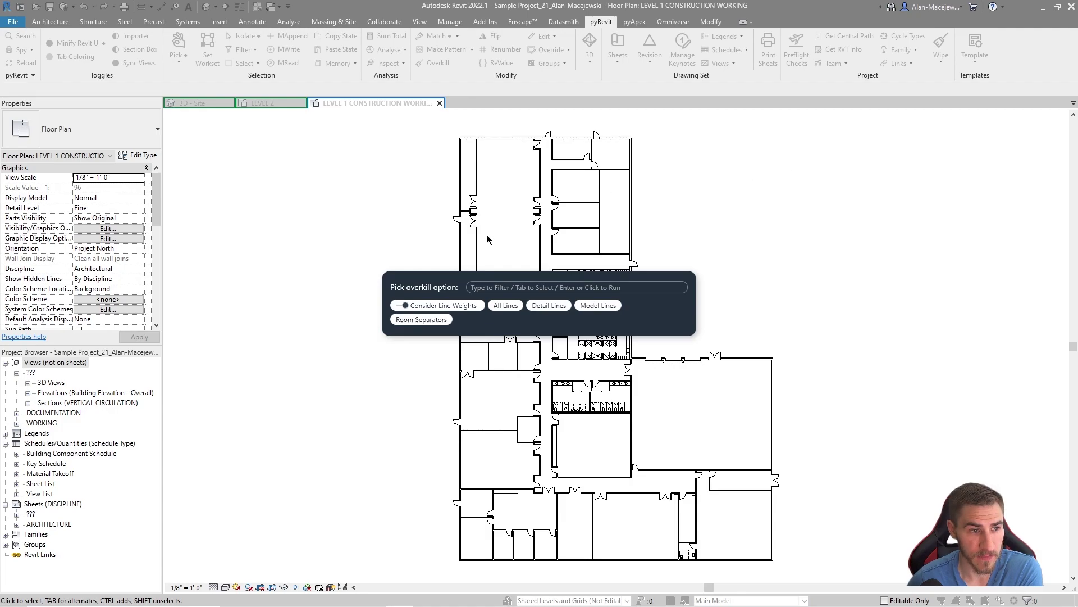
left_click(399, 306)
left_click(399, 305)
left_click(399, 306)
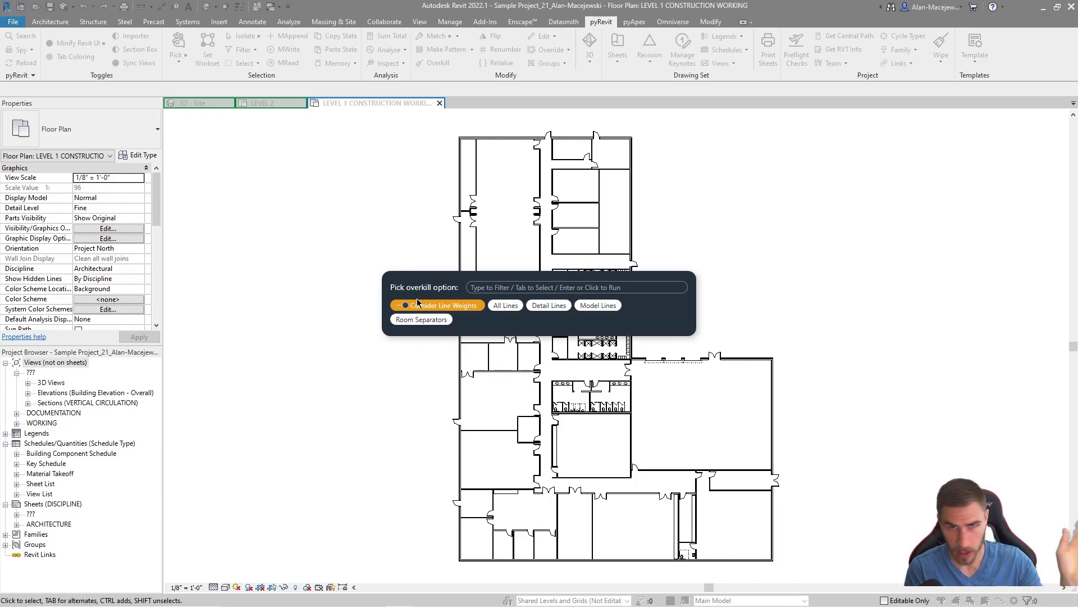
key("Tab")
key("Return")
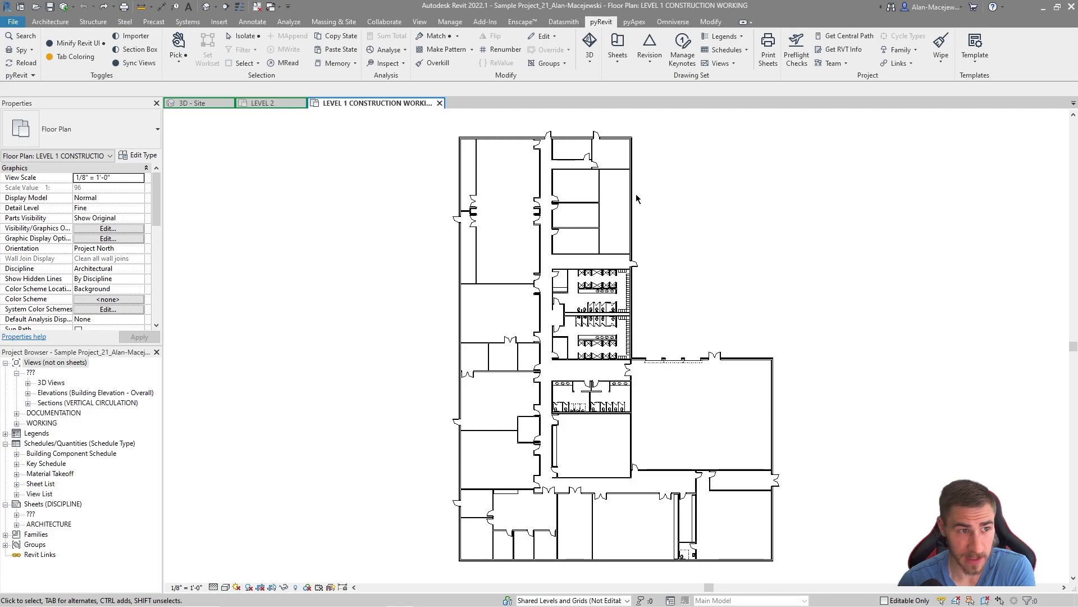
Step: Run Overkill on all lines in the Level 1 floor plan and dismiss its report
left_click(433, 62)
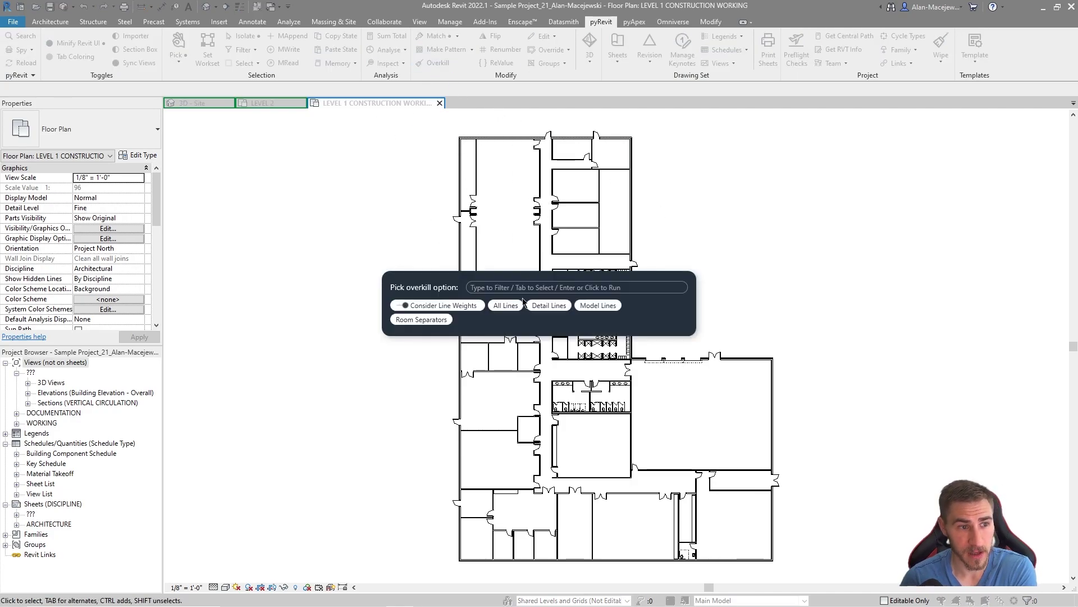
left_click(507, 306)
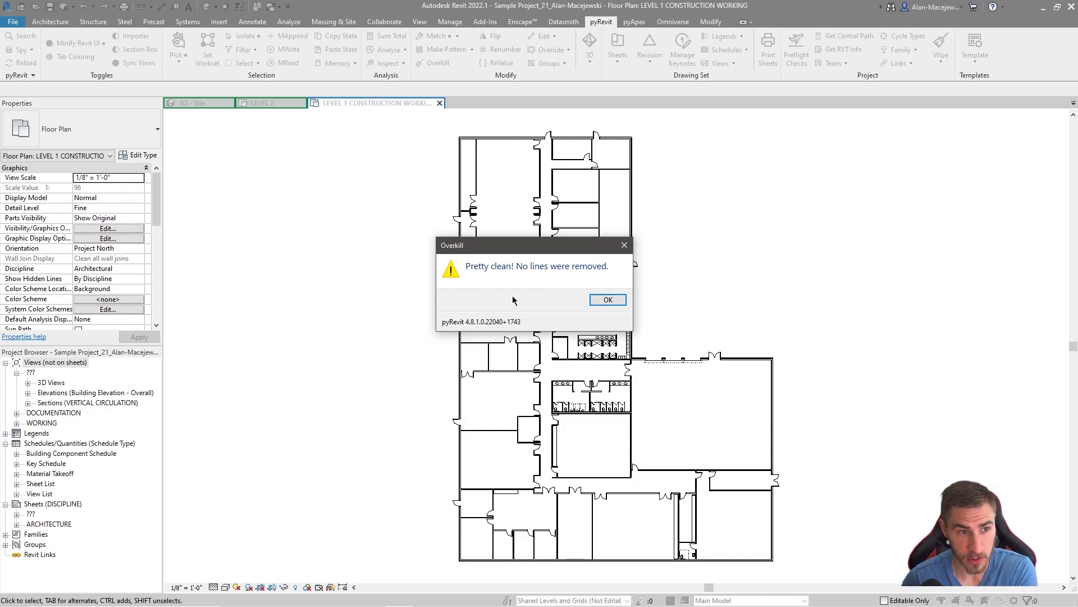
left_click(591, 300)
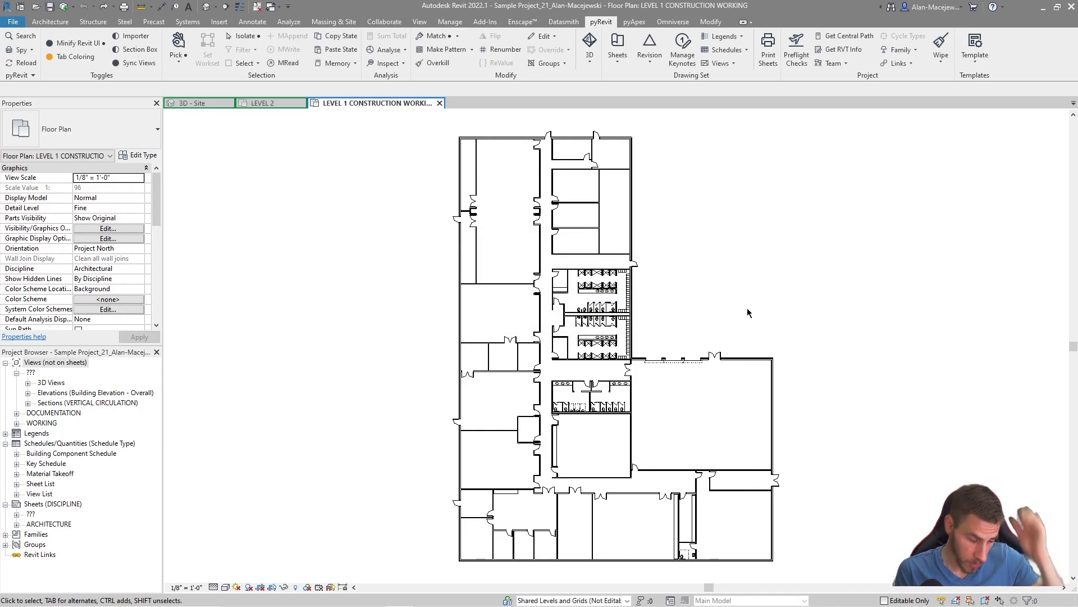
Step: Draw a vertical SOLID - 2 - BLK detail line about 18' long in the empty area east of the restrooms
key("d")
key("l")
scroll(722, 332, "up", 4)
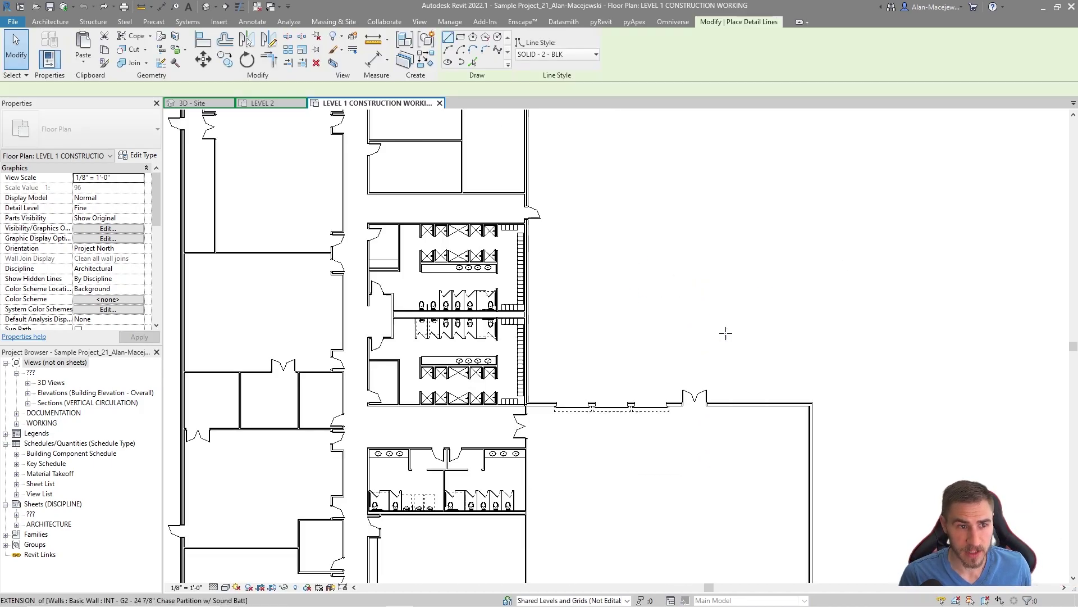
scroll(657, 354, "up", 1)
left_click(547, 214)
left_click(546, 322)
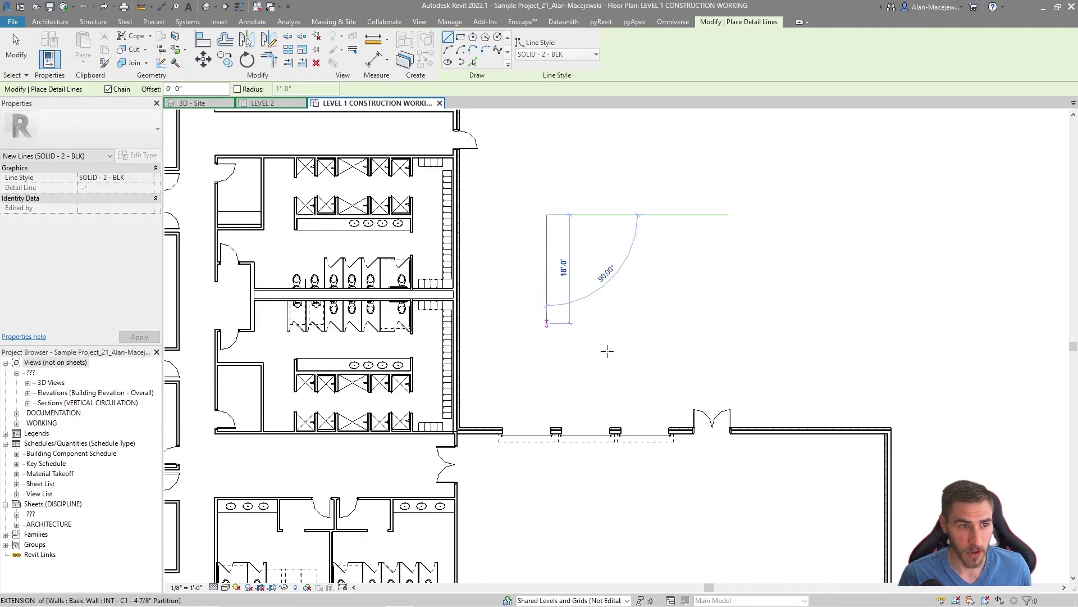
key("Escape")
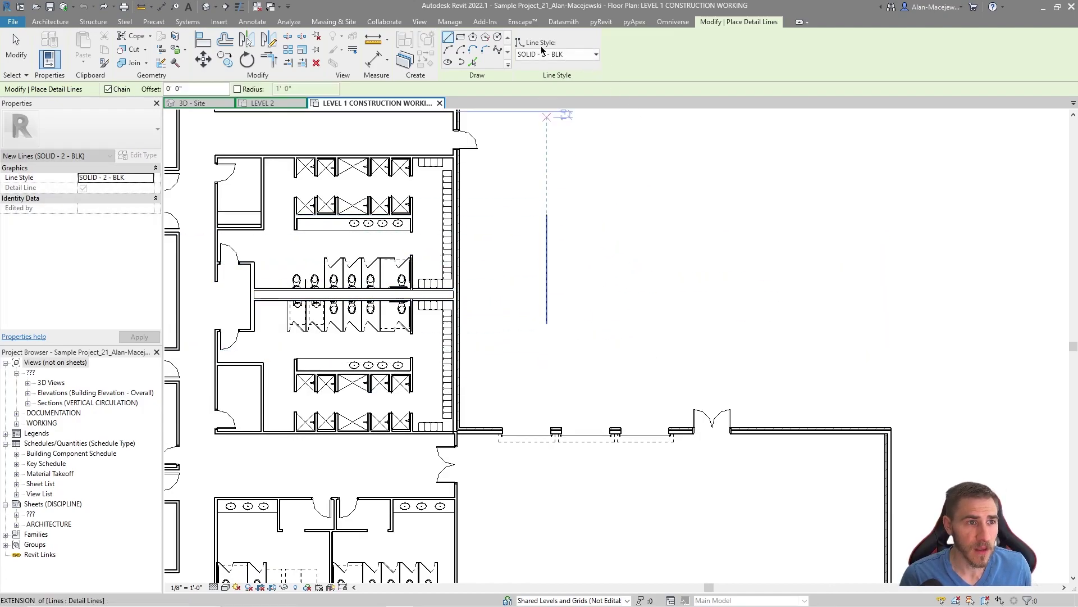
Step: Draw a vertical SOLID - 7 - BLK detail line that overlaps the thin detail line and extends above it
left_click(561, 54)
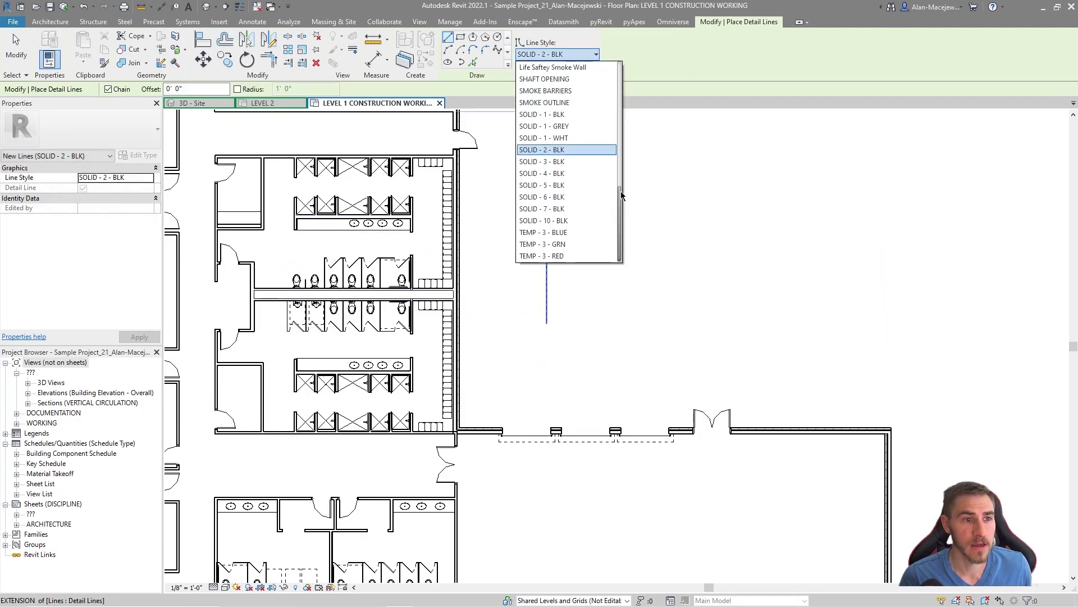
left_click(542, 208)
left_click(546, 276)
left_click(546, 157)
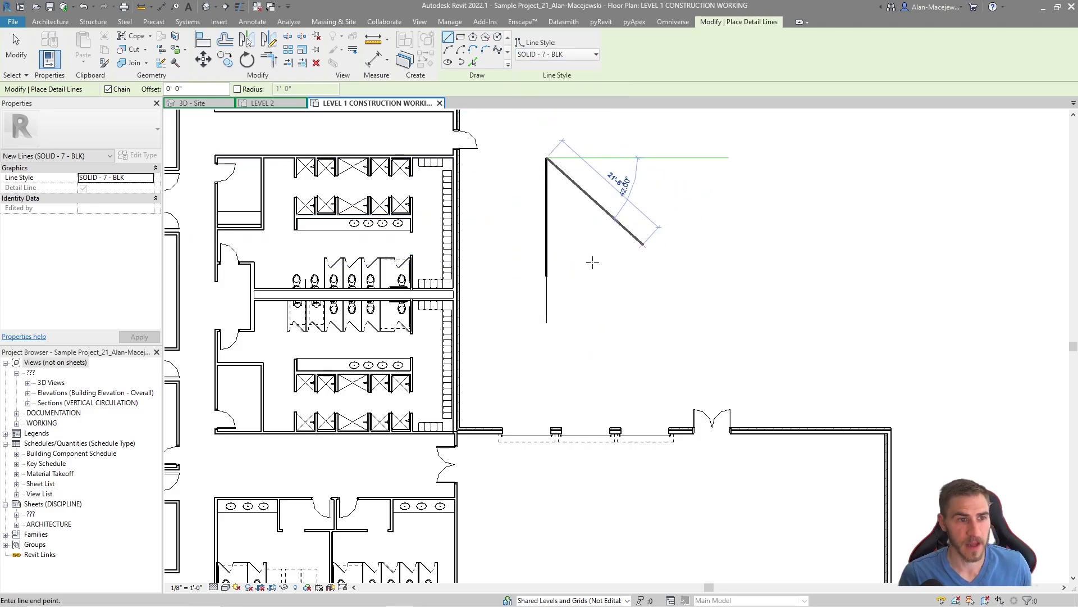
key("Escape")
key("Escape")
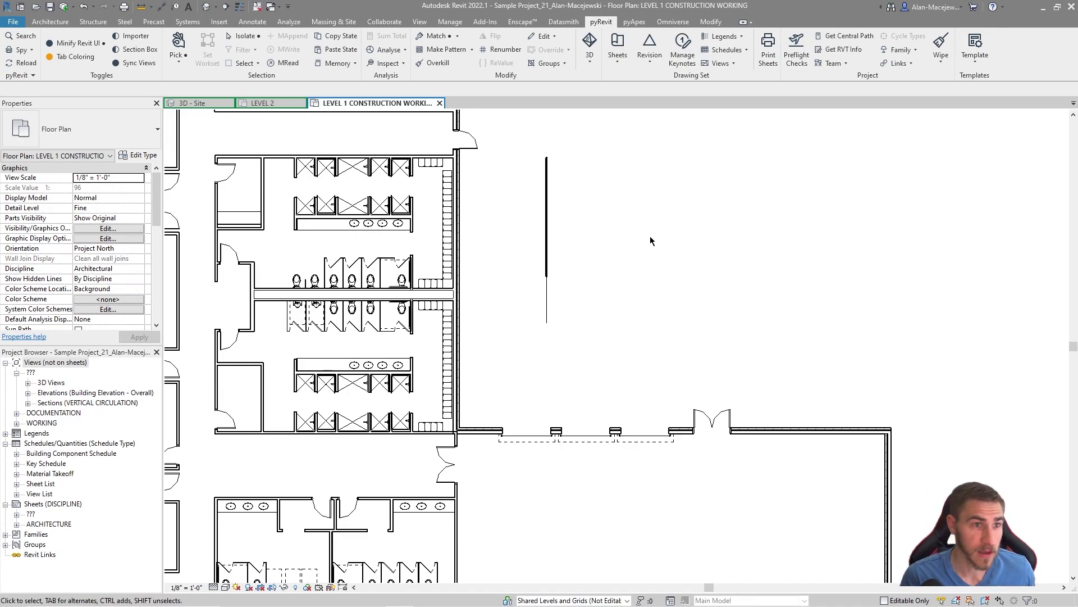
Step: Draw a dashed vertical model line about 15' east of the two overlapping detail lines
key("l")
key("i")
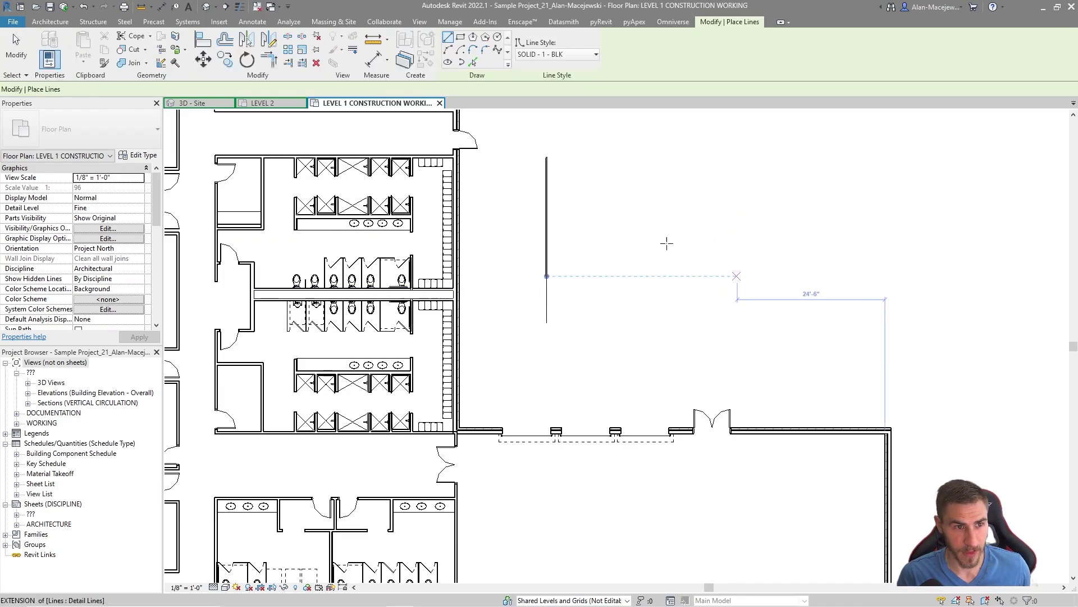
left_click(570, 55)
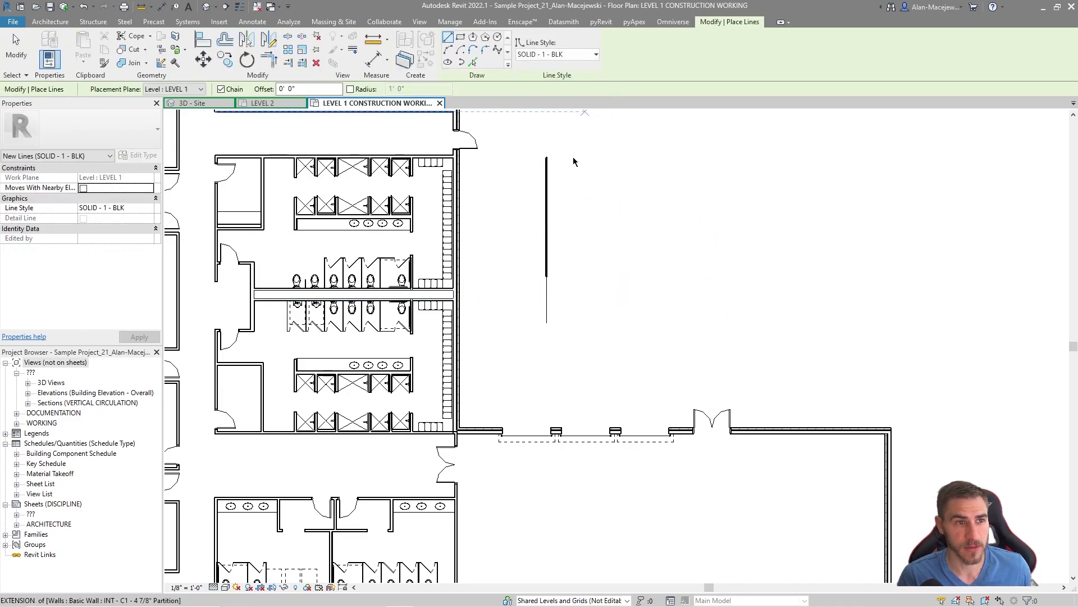
left_click(567, 132)
left_click(638, 178)
left_click(637, 289)
Step: Draw a vertical SOLID - 1 - BLK model line about 11'-3" long, overlapping the dashed line and extending below it
left_click(573, 53)
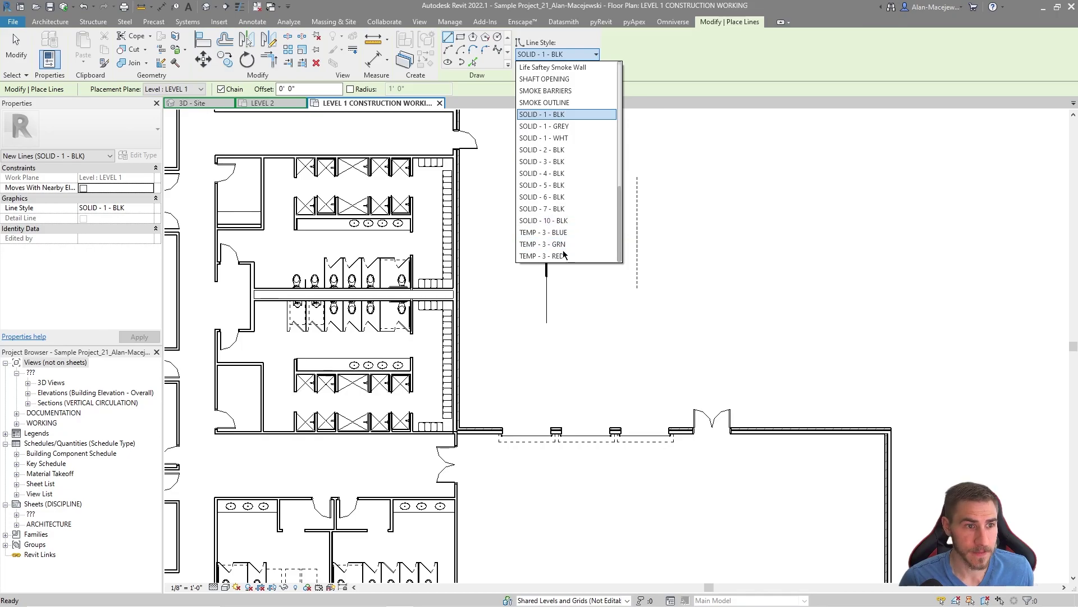
left_click(650, 271)
left_click(637, 300)
left_click(637, 229)
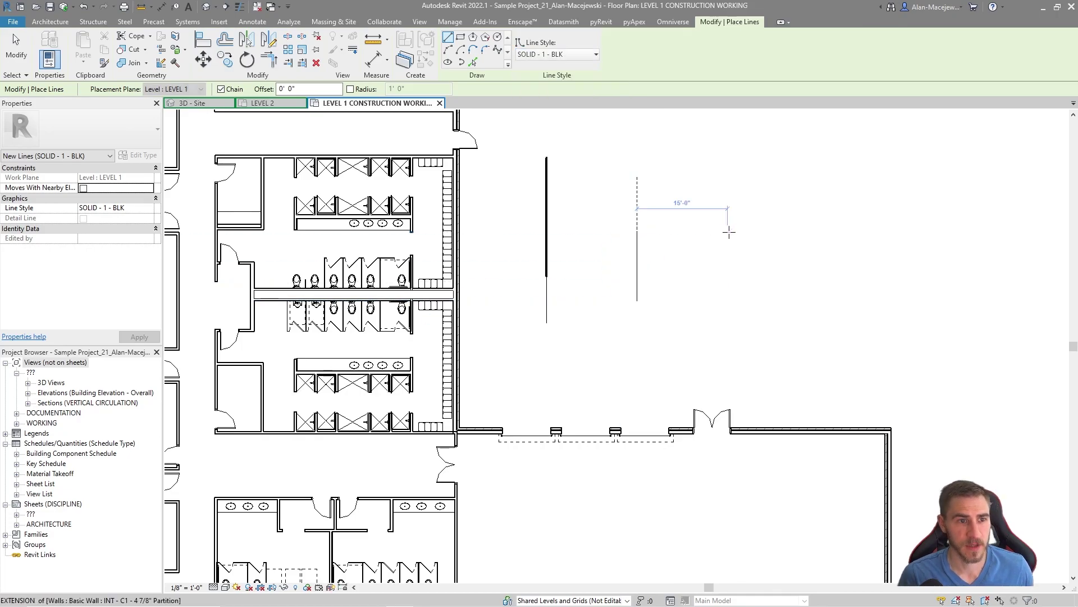
key("Escape")
key("Escape")
Step: Change the line style of the solid model line overlapping the dashed one to TEMP - 3 - GRN
scroll(634, 232, "up", 4)
middle_click_drag(574, 233, 613, 319)
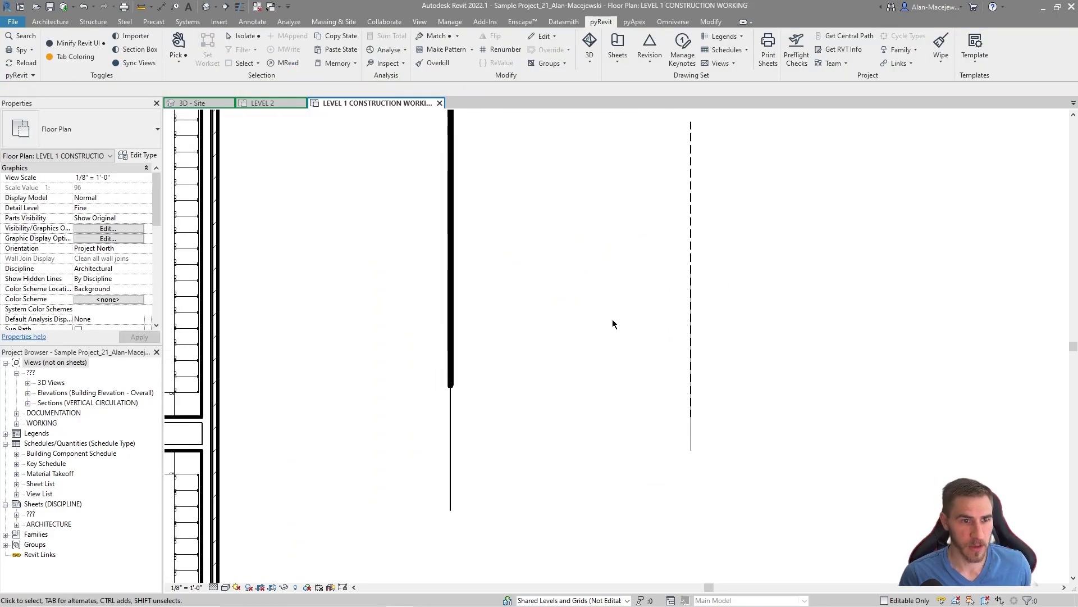
scroll(696, 427, "up", 2)
scroll(657, 393, "down", 3)
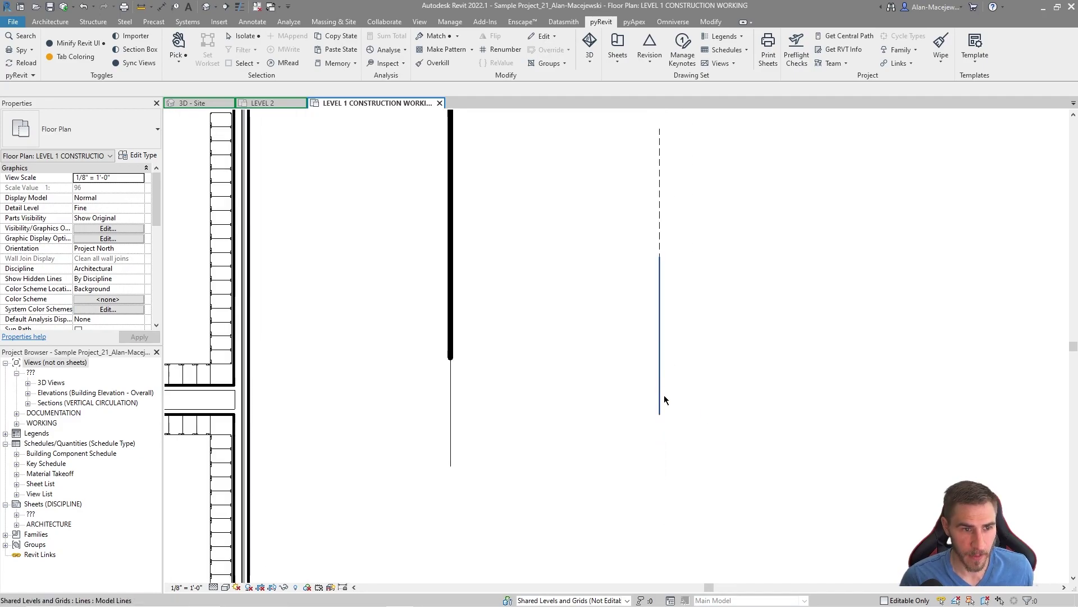
left_click(660, 413)
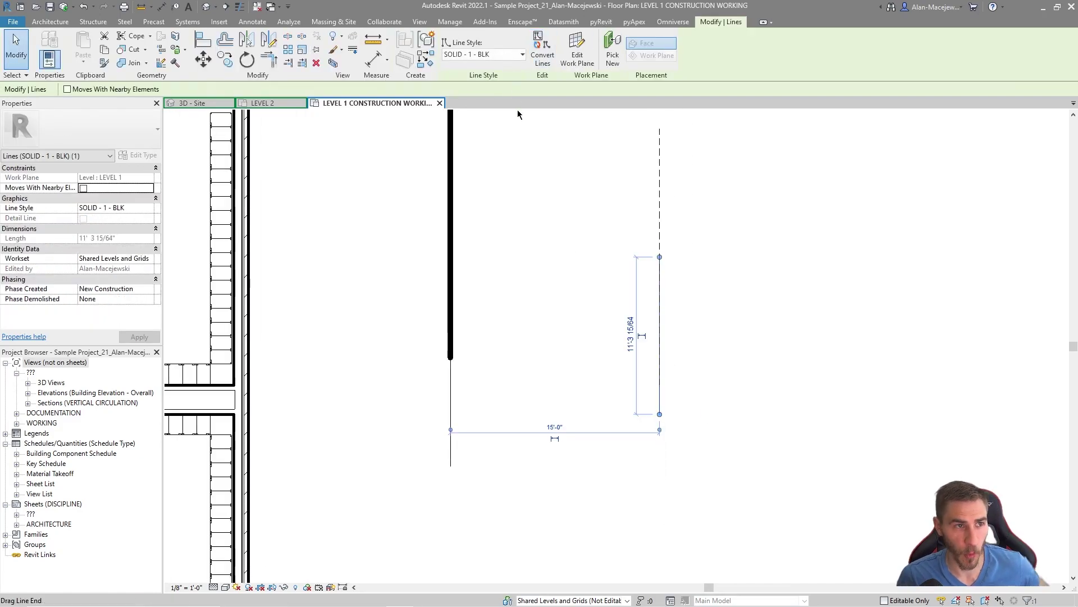
scroll(520, 118, "down", 3)
left_click(506, 54)
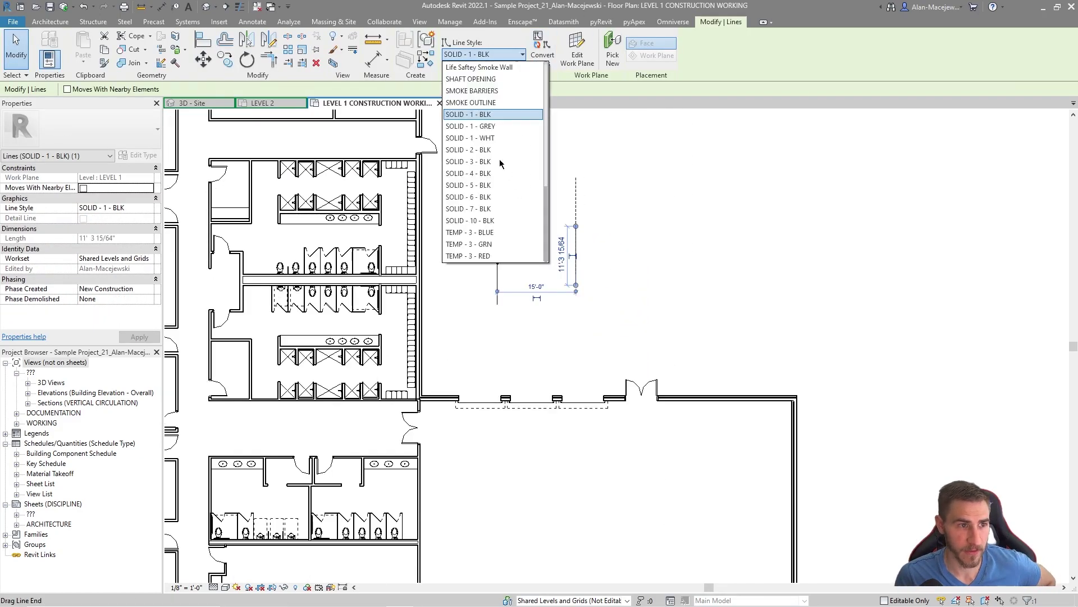
left_click(488, 243)
scroll(544, 251, "up", 2)
left_click(586, 285)
scroll(586, 285, "up", 2)
scroll(527, 255, "down", 1)
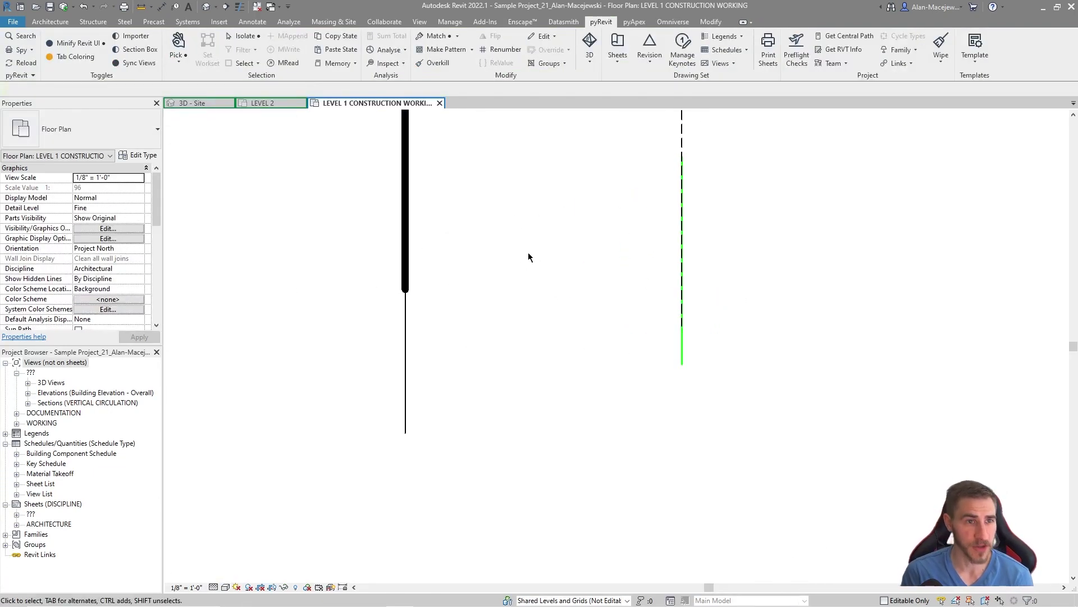
Step: Run Overkill on the detail lines with Consider Line Weights switched off
middle_click_drag(527, 254, 573, 284)
left_click(436, 62)
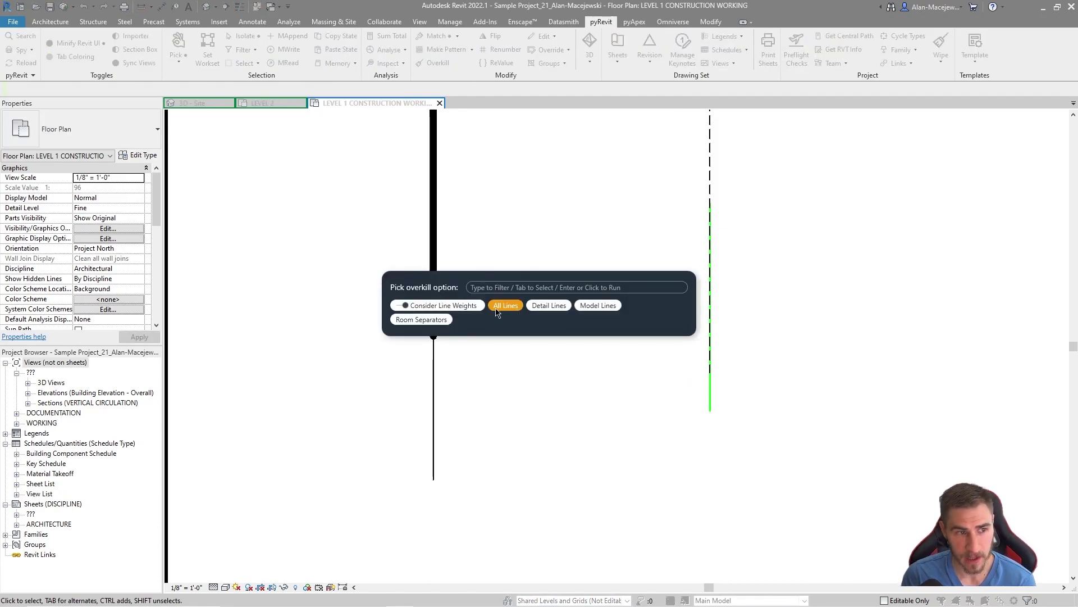
left_click(407, 306)
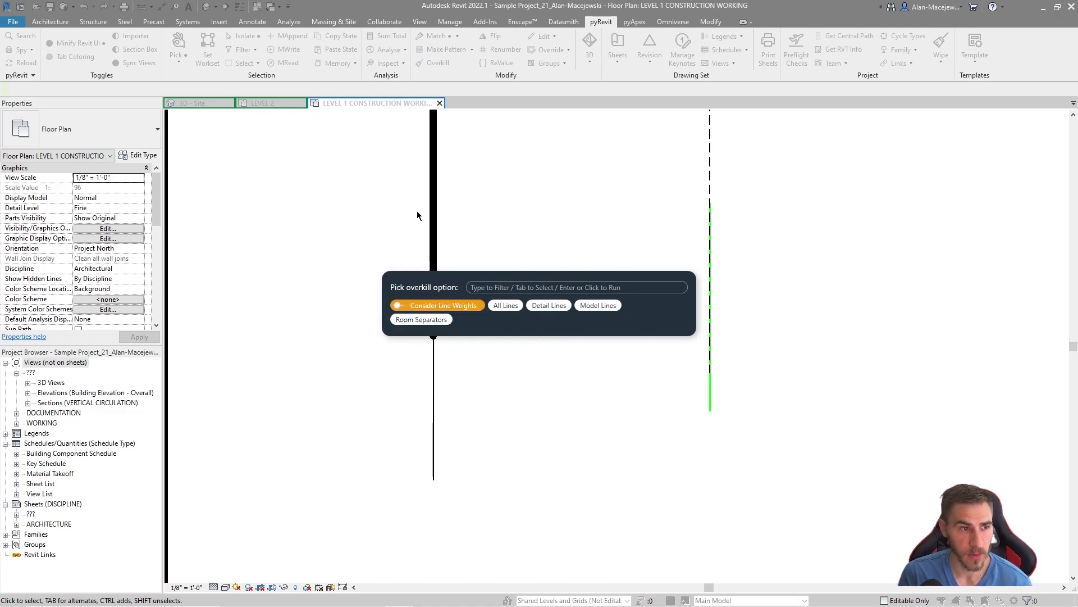
left_click(558, 310)
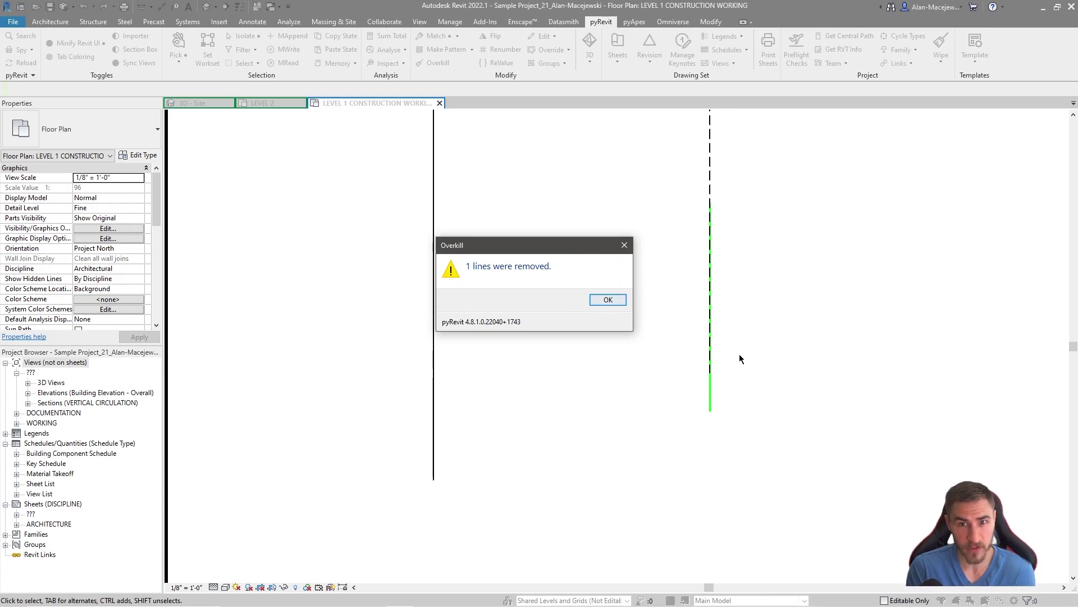
left_click(624, 300)
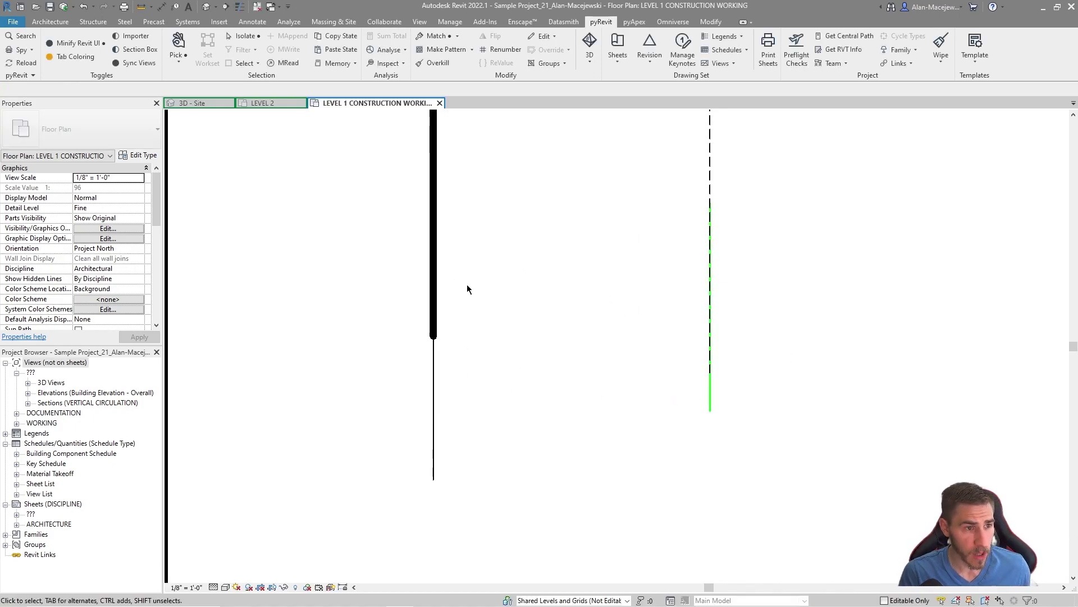
Step: Run Overkill on the detail lines with Consider Line Weights switched on and dismiss its report
left_click(433, 63)
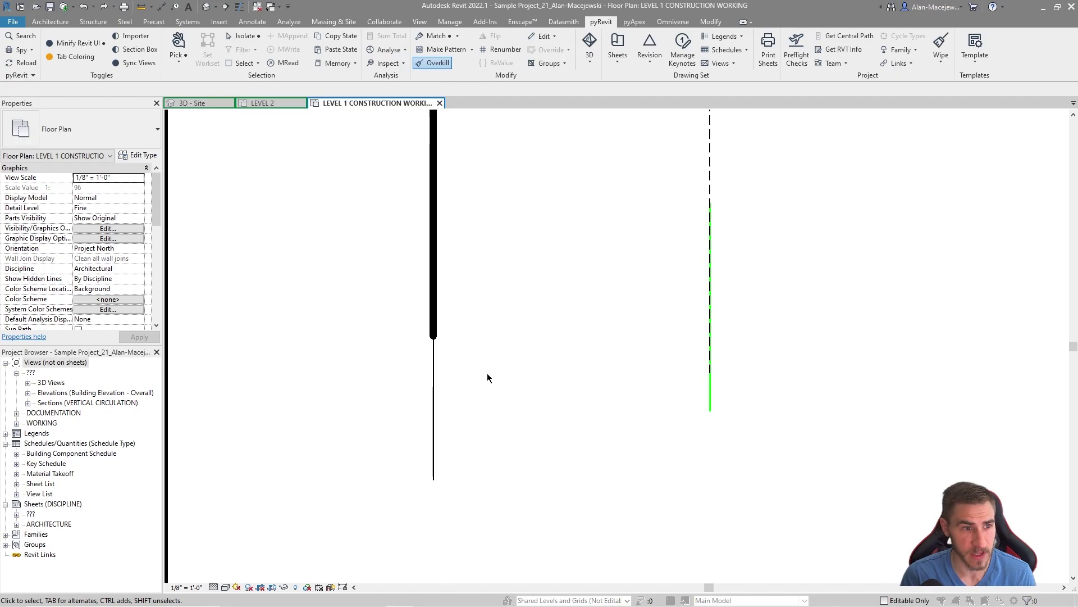
left_click(404, 307)
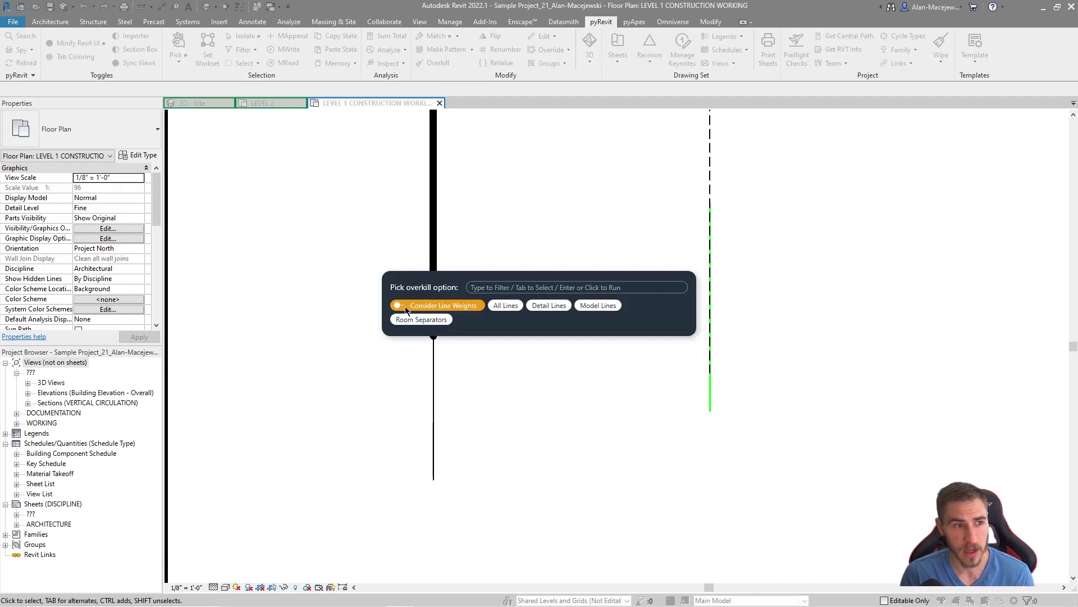
left_click(549, 305)
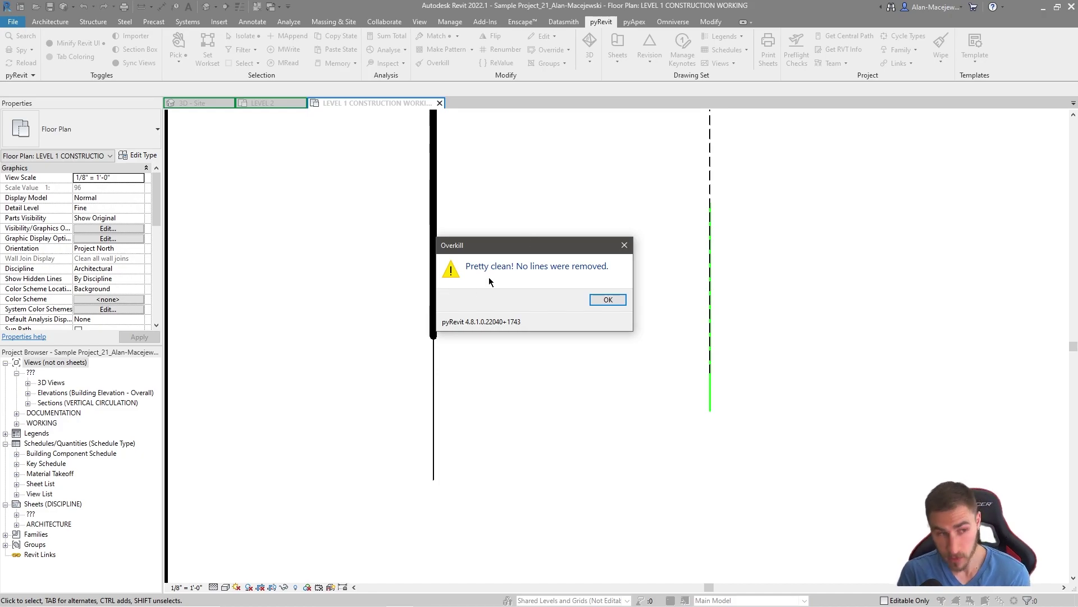
left_click_drag(497, 249, 534, 232)
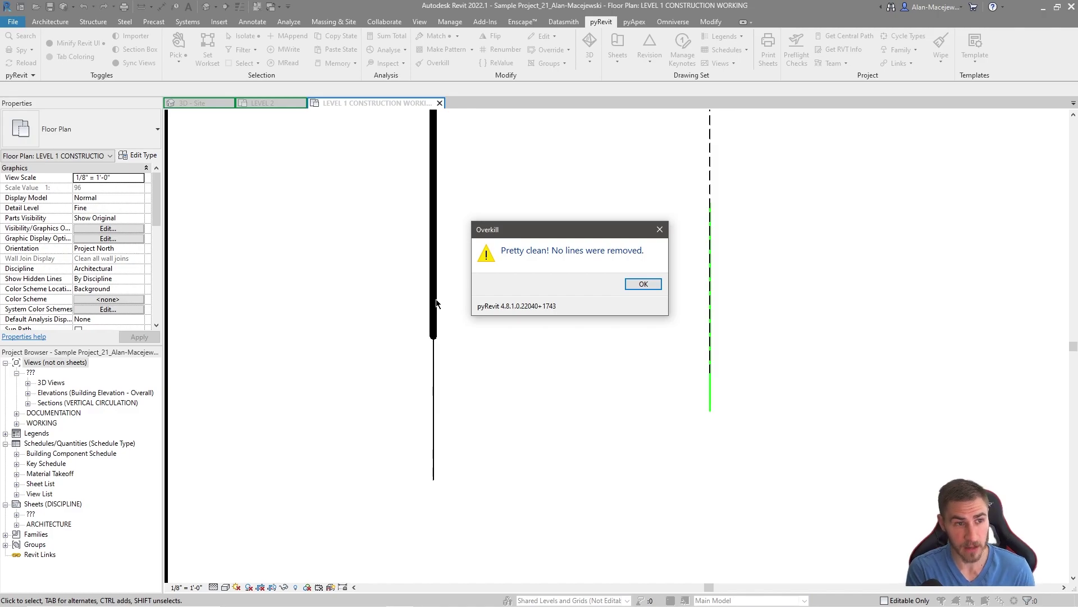
left_click(647, 283)
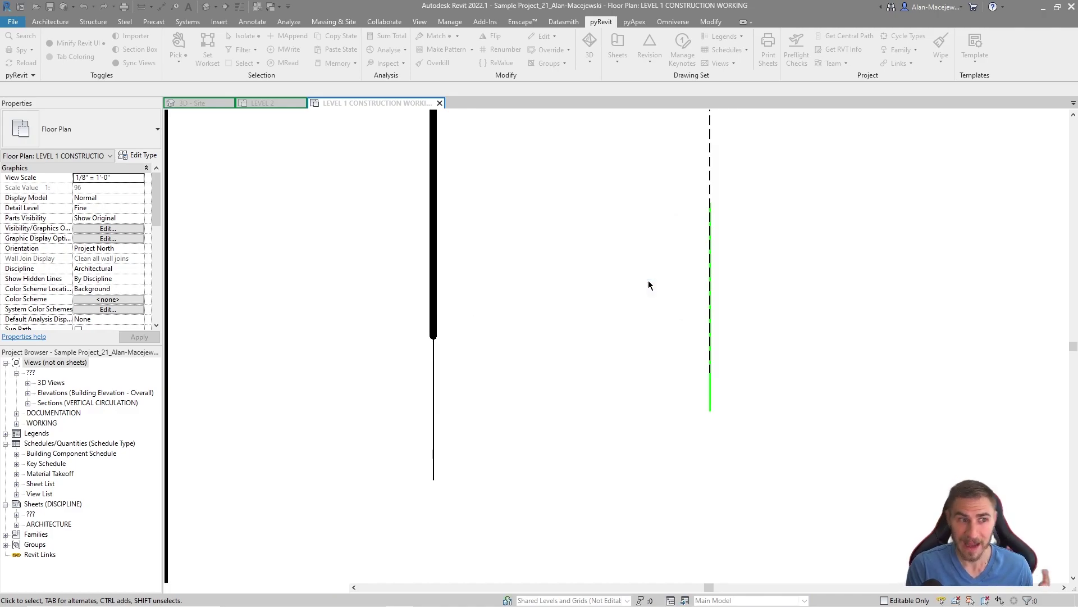
Step: Run Overkill on the detail lines without considering line weights, and undo the resulting cleanup
left_click(439, 63)
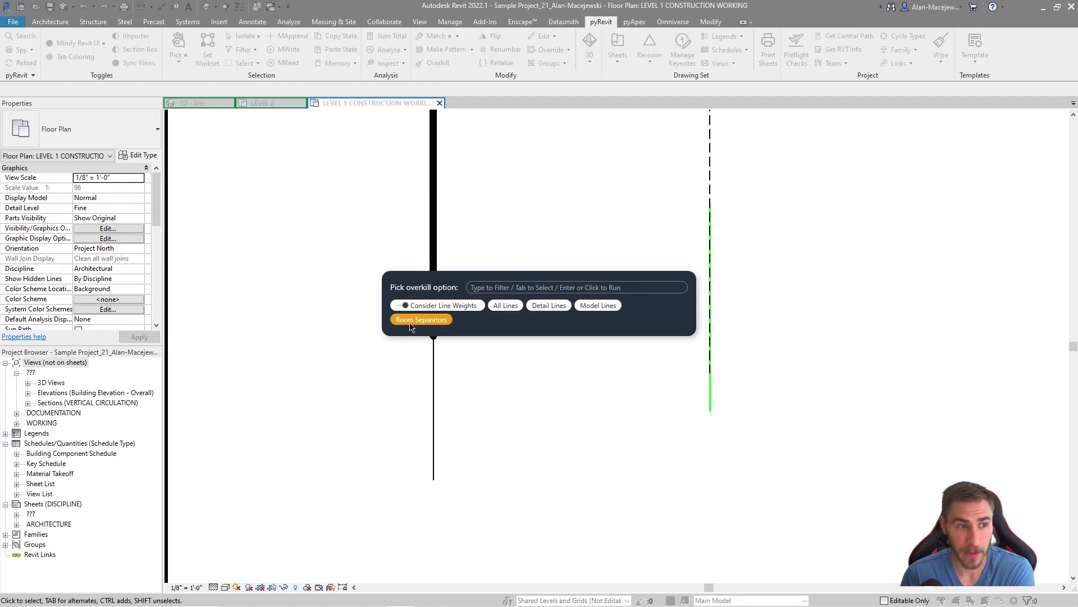
left_click(400, 306)
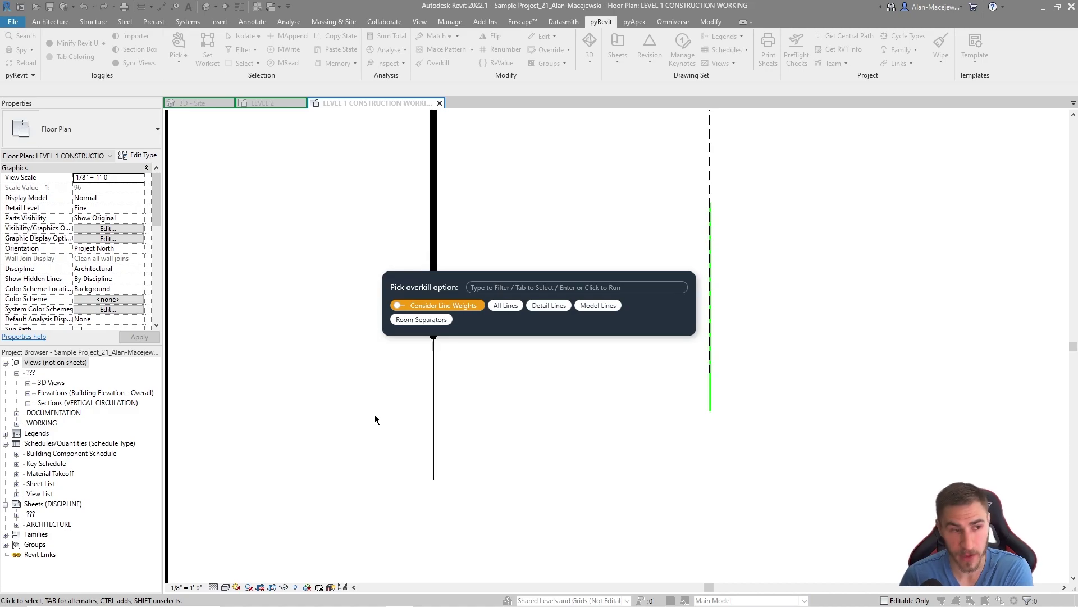
left_click(533, 306)
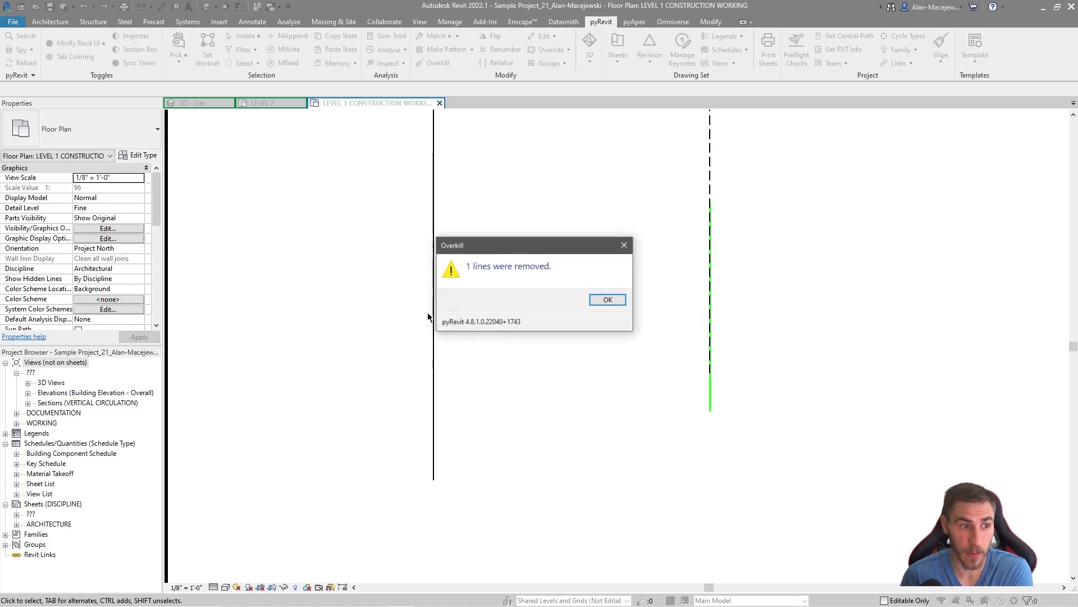
left_click(602, 300)
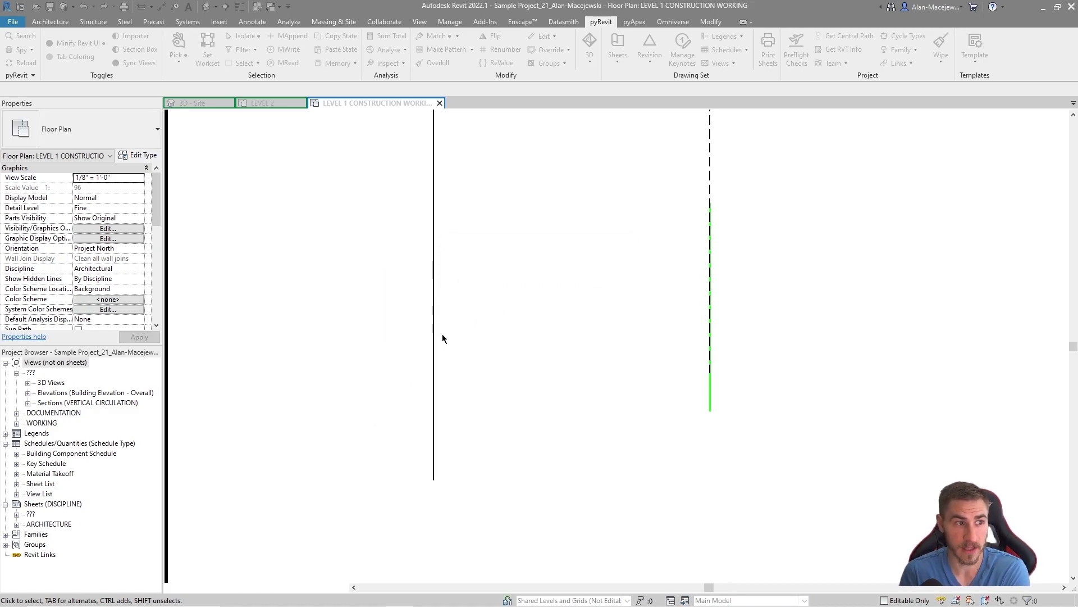
key("ctrl+z")
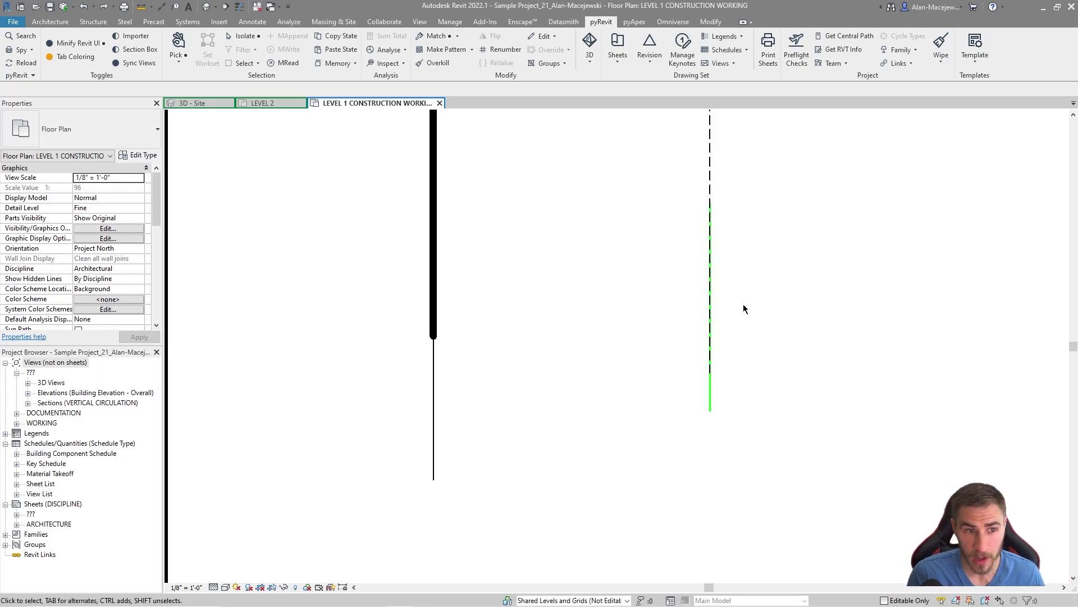
Step: Run Overkill on the model lines with Consider Line Weights switched off, and undo the resulting cleanup
left_click(438, 62)
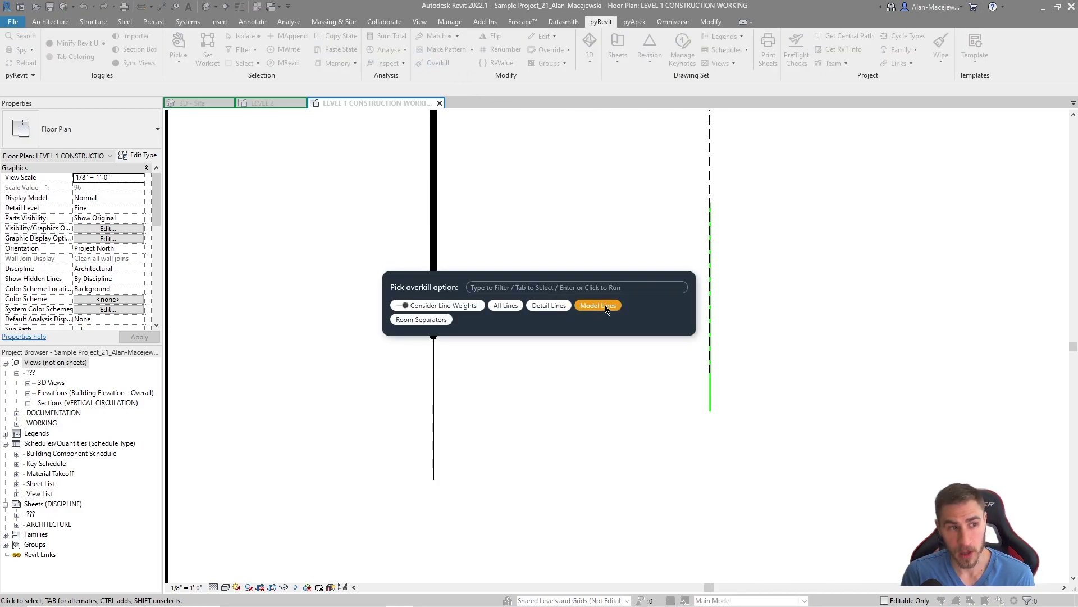
left_click(403, 305)
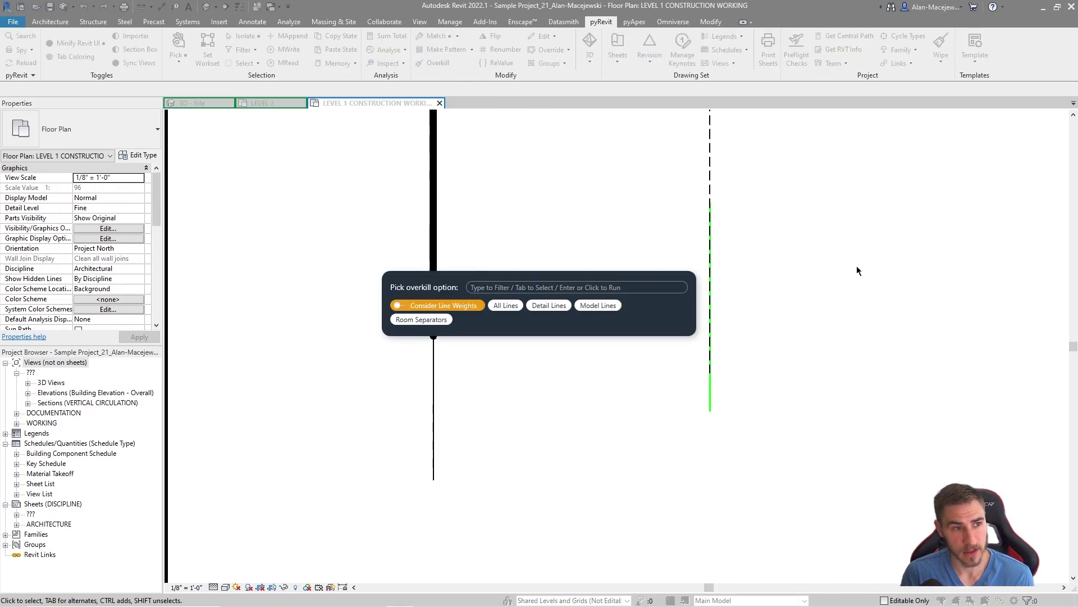
left_click(598, 306)
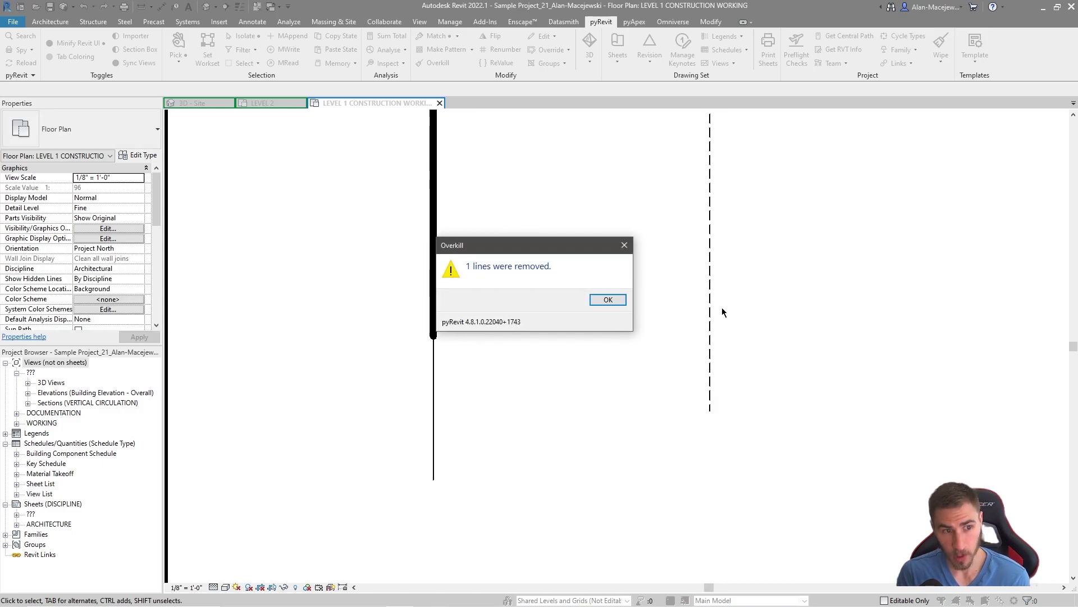
left_click(596, 299)
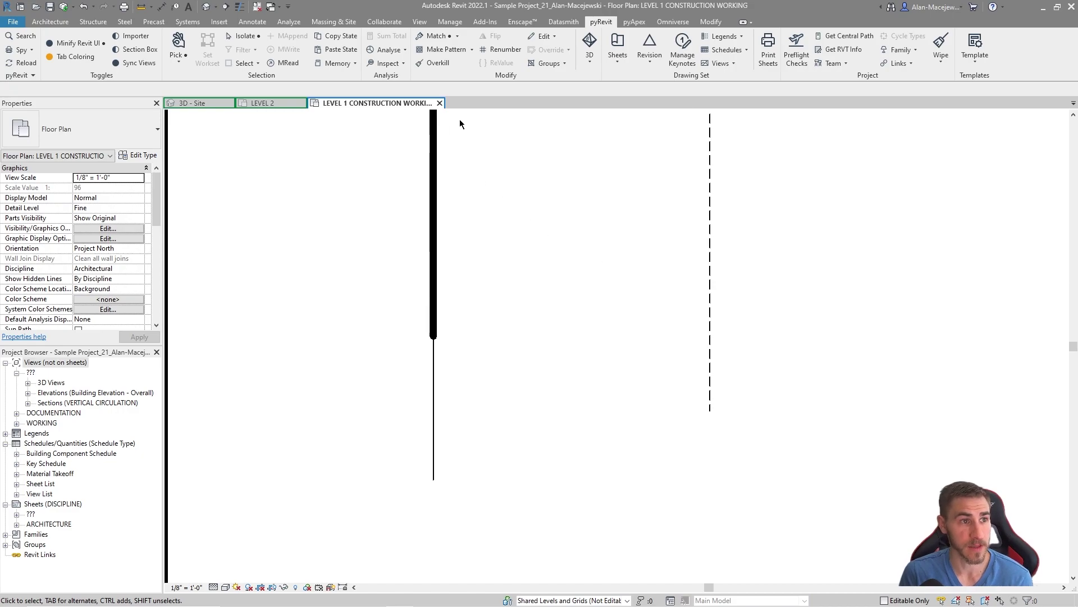
Step: Run Overkill on the model lines with Consider Line Weights switched on and dismiss its report
left_click(428, 63)
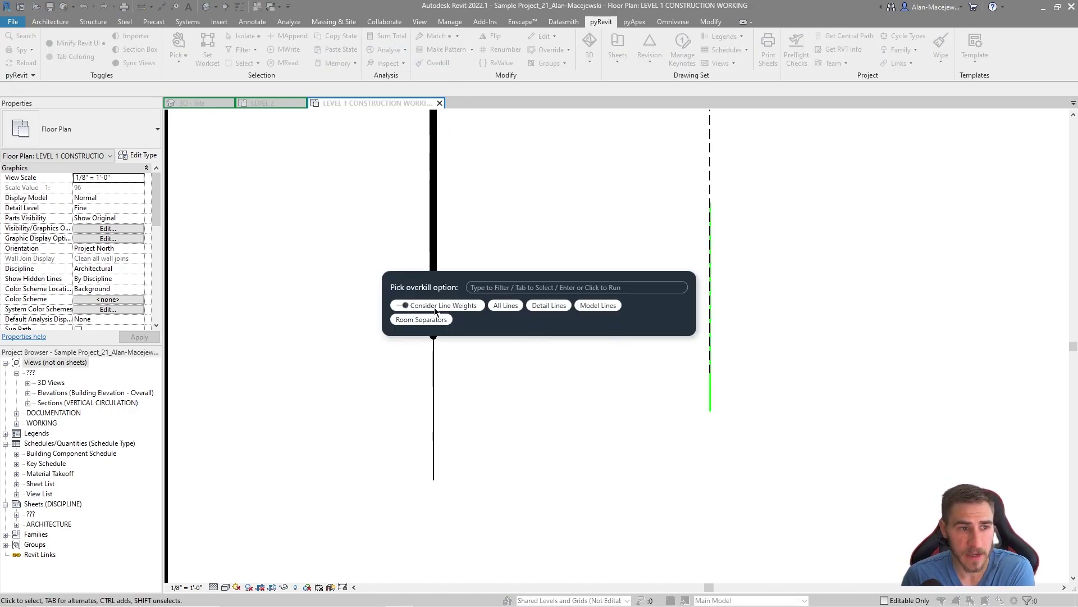
left_click(598, 305)
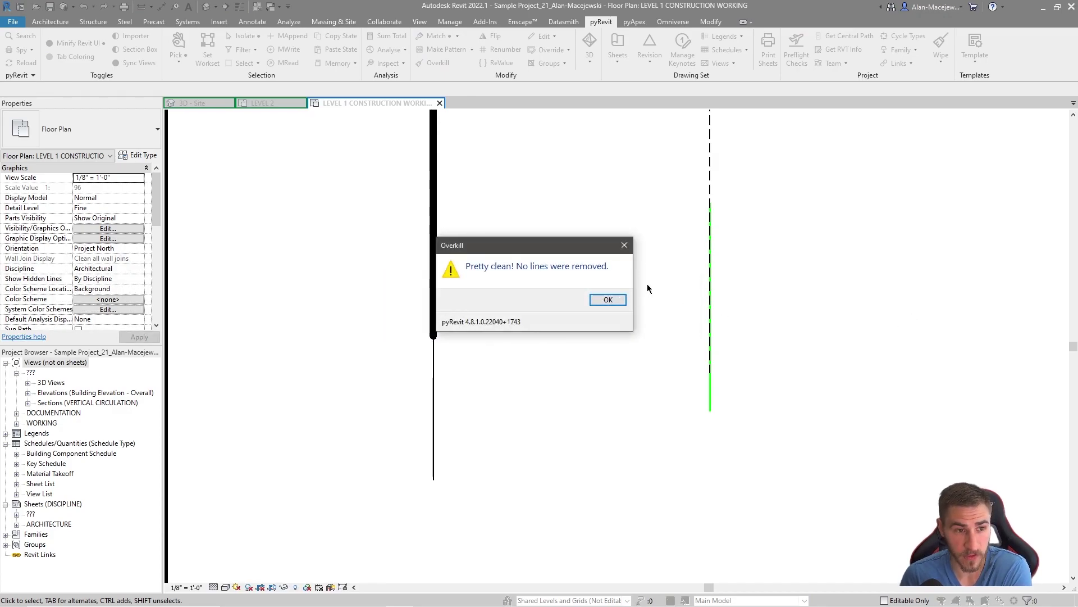
left_click(608, 300)
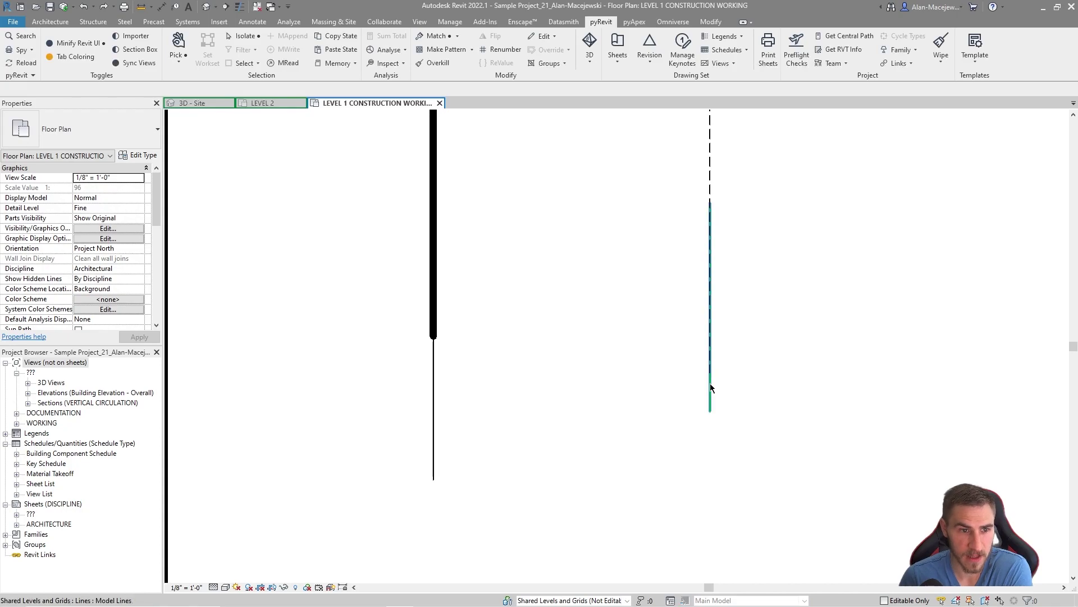
Step: Change the line style of the green model line overlapping the dashed one to SOLID - 6 - BLK
left_click(710, 386)
left_click(710, 278)
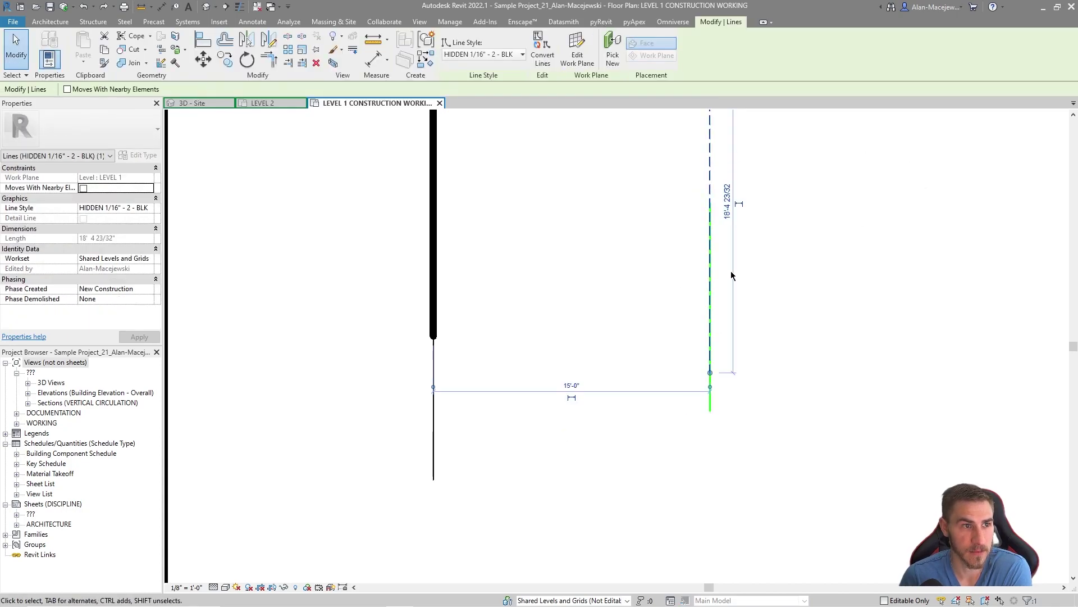
left_click(738, 429)
left_click(711, 165)
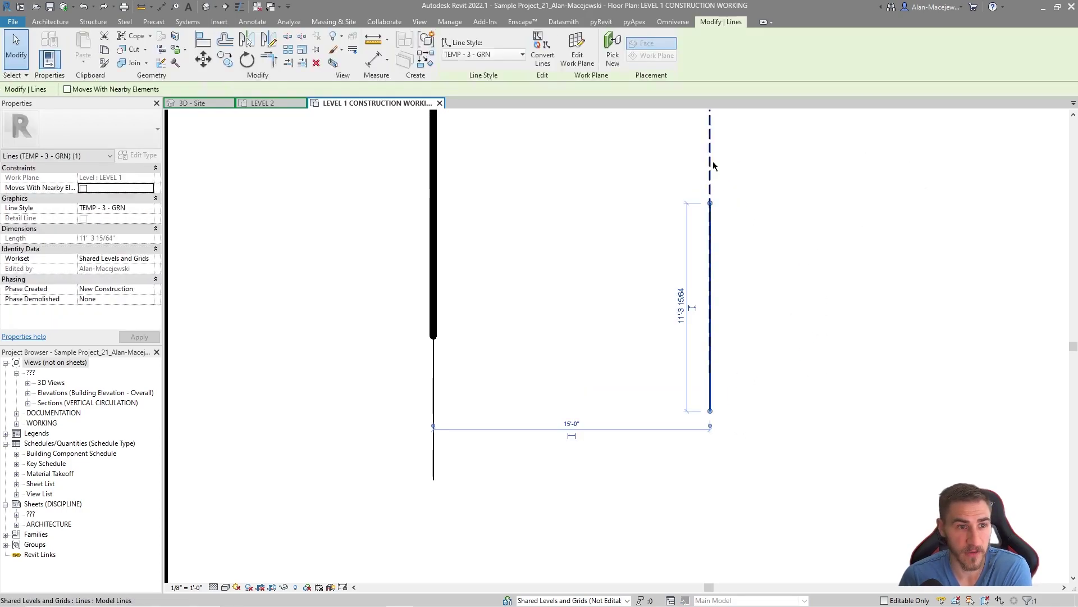
left_click(713, 411)
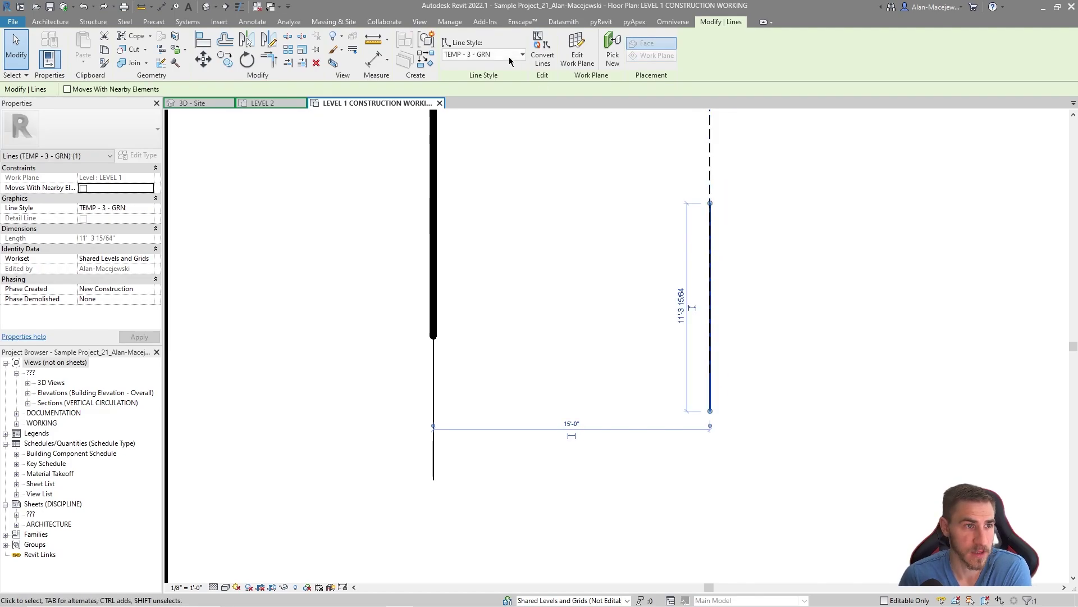
left_click(522, 54)
scroll(506, 213, "up", 5)
scroll(504, 212, "down", 1)
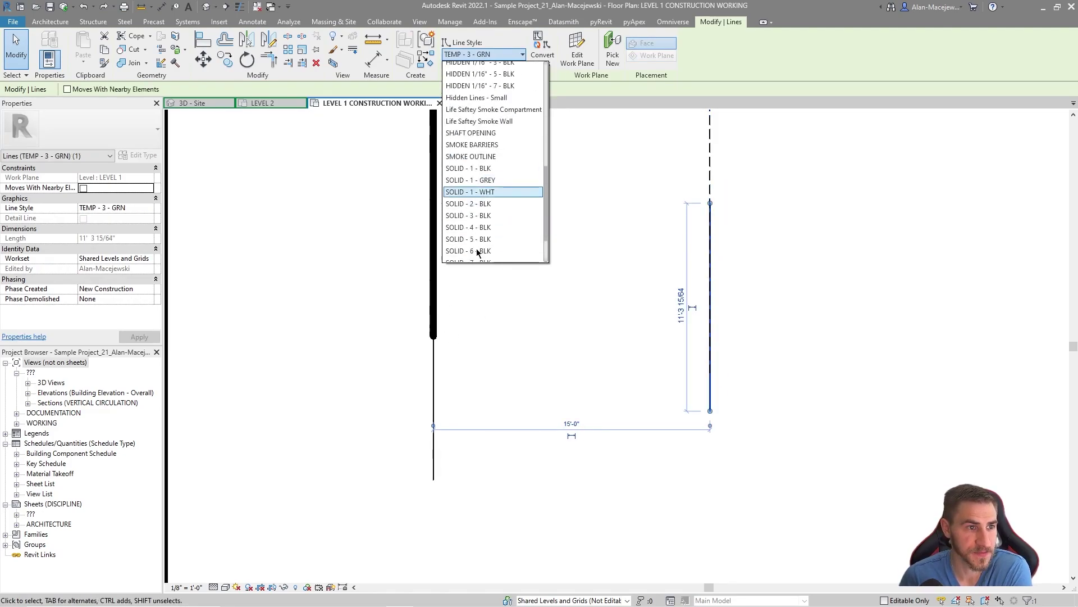
left_click(494, 253)
key("Escape")
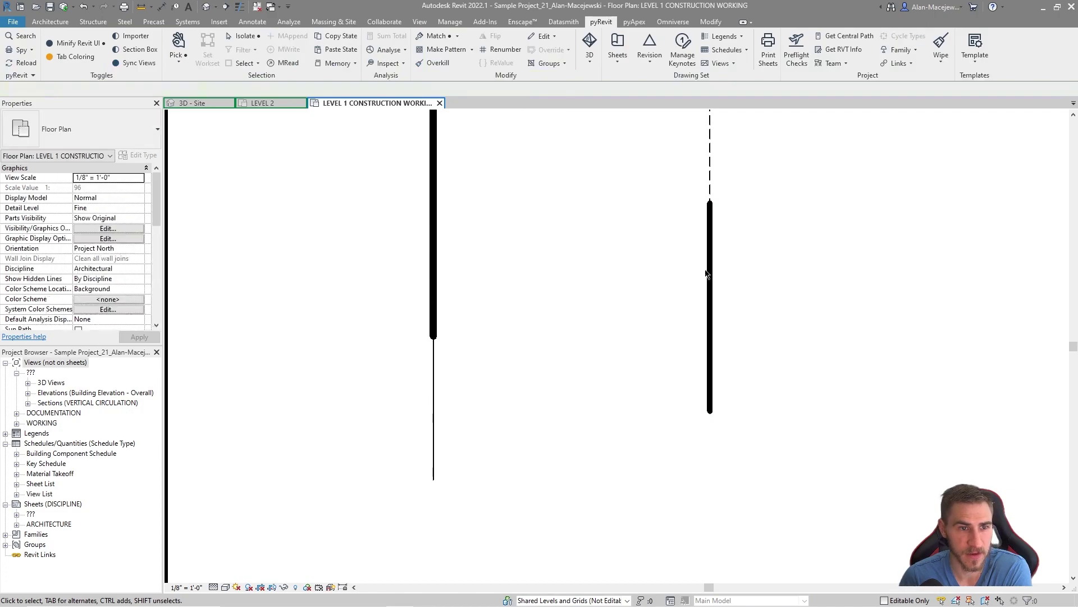
Step: Extend the lower end of the dashed model line past the end of the thick solid line
scroll(702, 331, "down", 2)
left_click(708, 233)
left_click_drag(706, 381, 707, 442)
key("Escape")
scroll(707, 393, "up", 2)
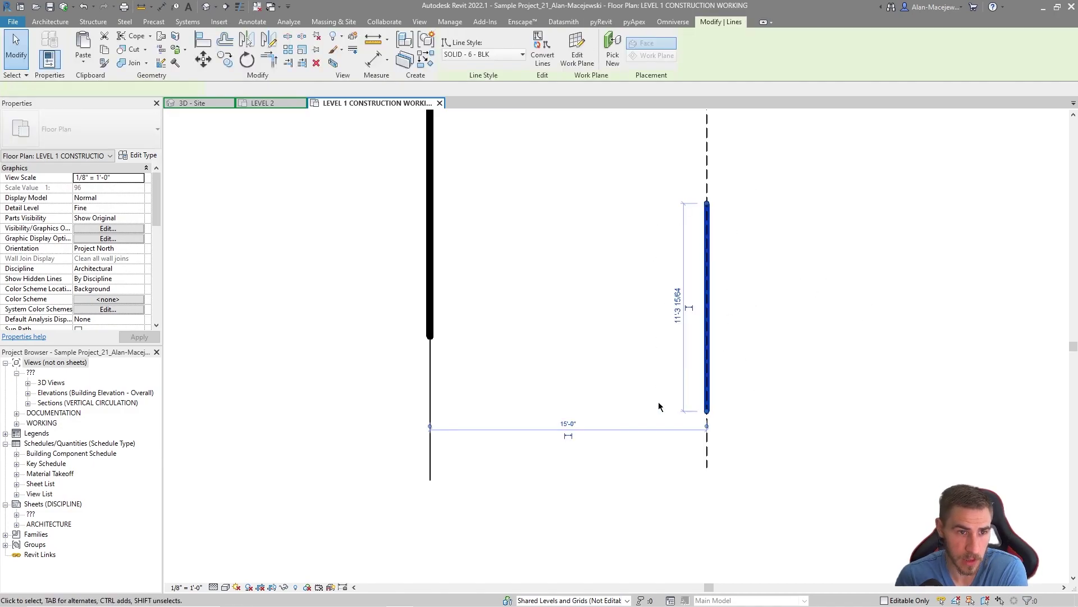
key("Escape")
middle_click_drag(759, 313, 732, 312)
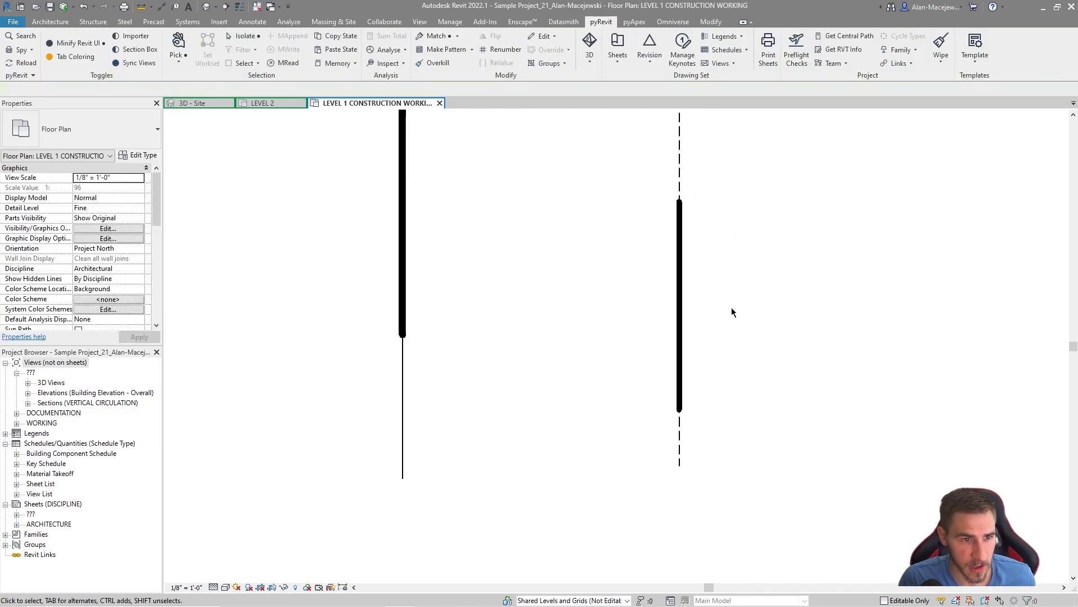
Step: Run Overkill with Consider Line Weights switched on for the thick solid and extended dashed model lines
left_click(433, 63)
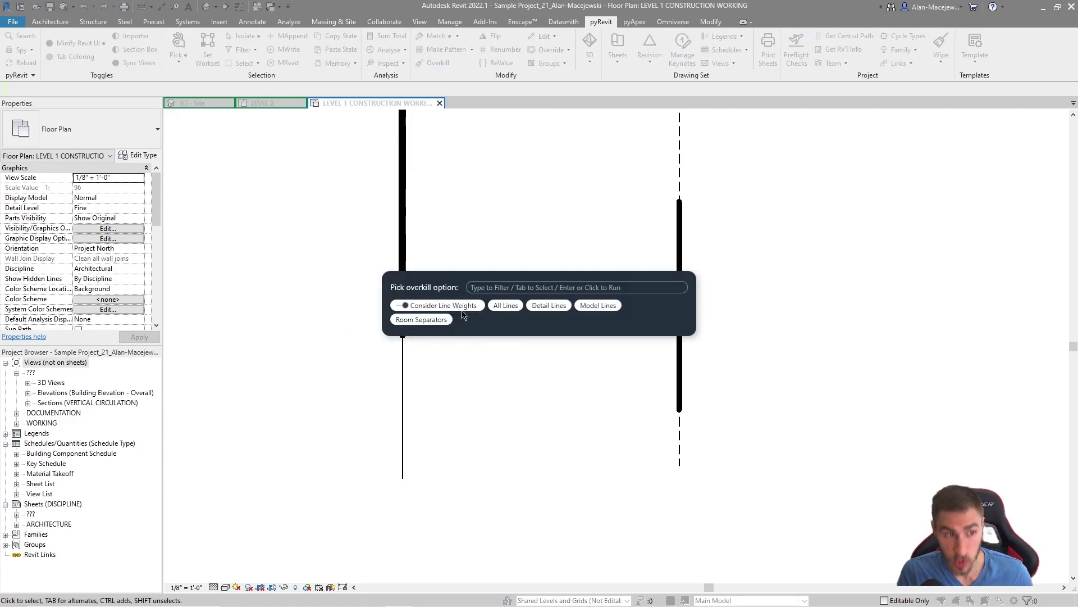
left_click(603, 304)
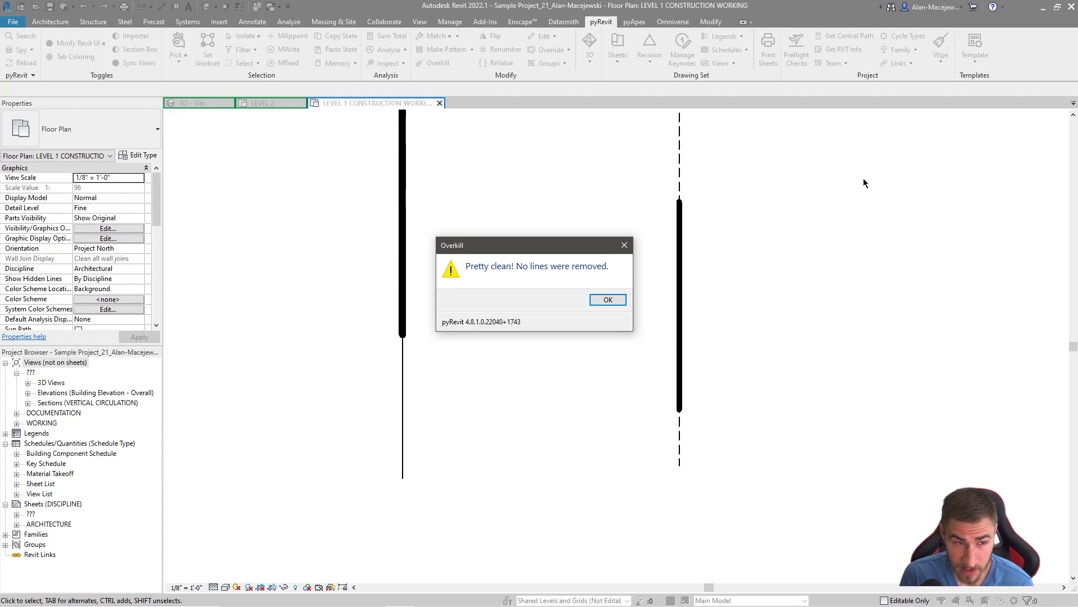
left_click(607, 300)
Step: Copy the dashed model line and its overlapping thick line about 6'-6" to the right
scroll(663, 432, "down", 2)
left_click_drag(794, 297, 647, 337)
left_click(721, 383)
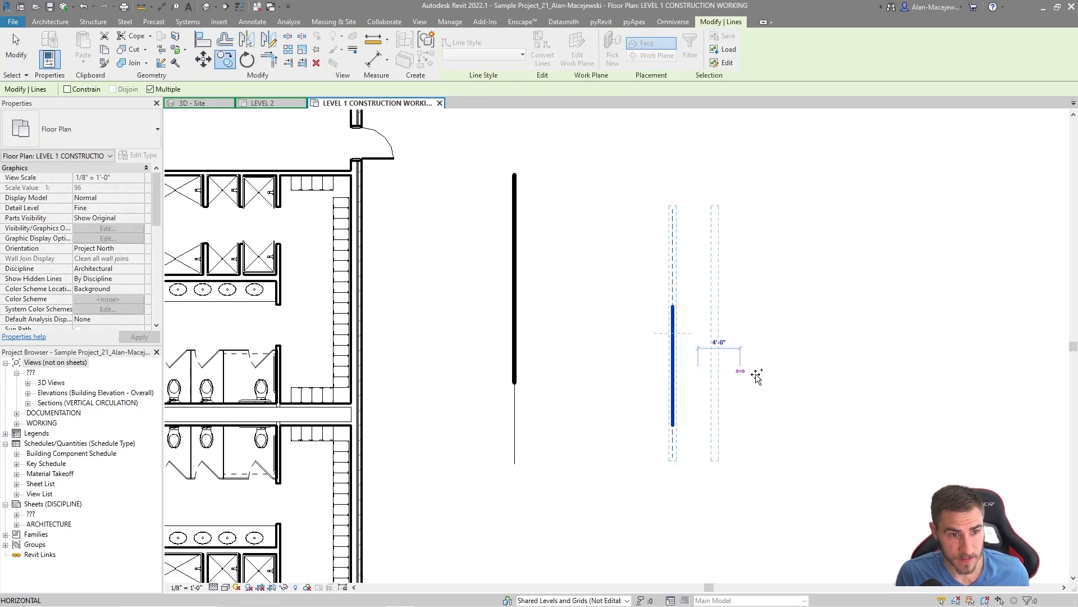
left_click(756, 306)
Step: Convert the copied dashed and thick solid model lines to detail lines
left_click_drag(797, 289, 723, 338)
left_click(542, 51)
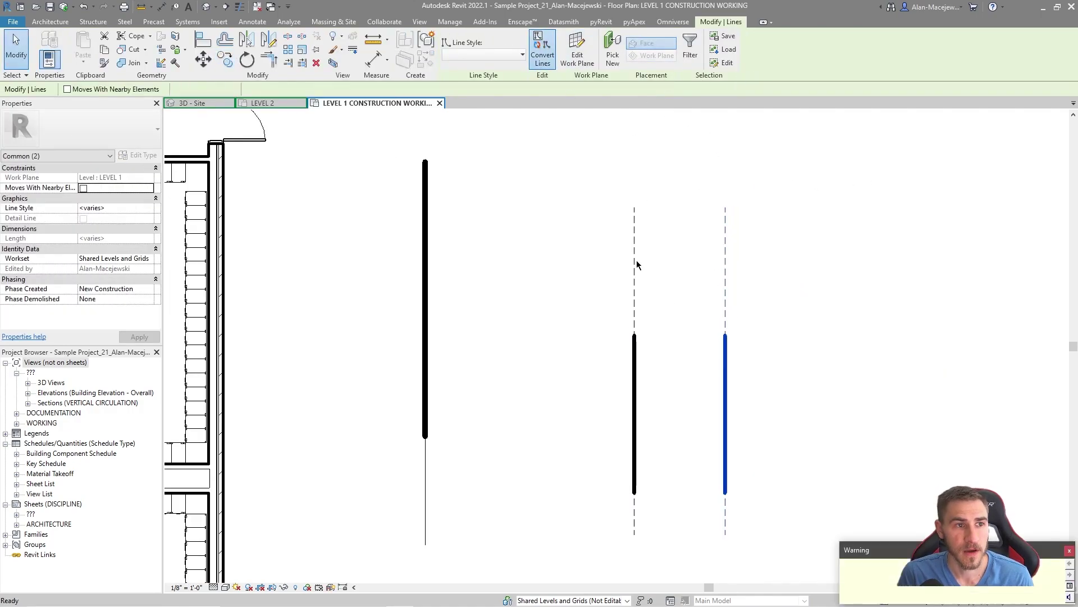
left_click(813, 450)
middle_click_drag(813, 450, 779, 389)
scroll(834, 318, "up", 1)
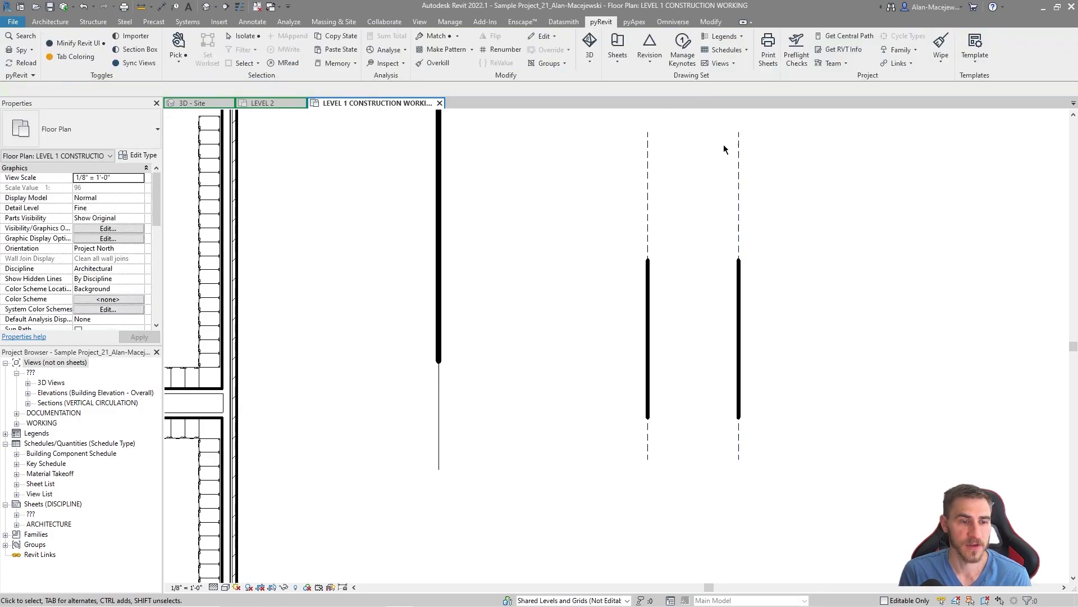
Step: Run Overkill on the detail lines and on the model lines with Consider Line Weights switched on
left_click(437, 62)
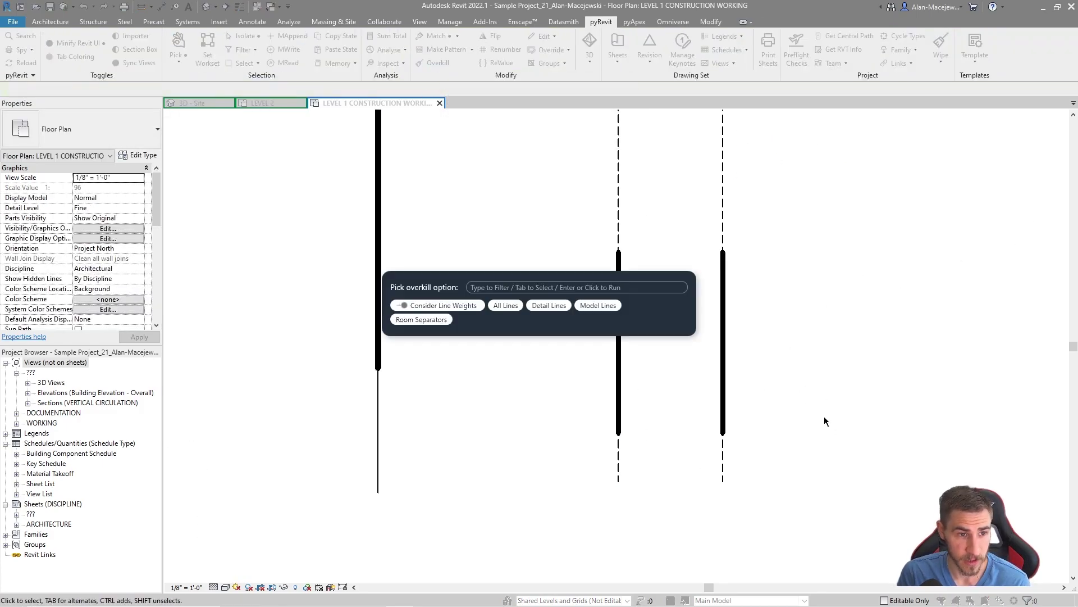
left_click(556, 306)
left_click(617, 308)
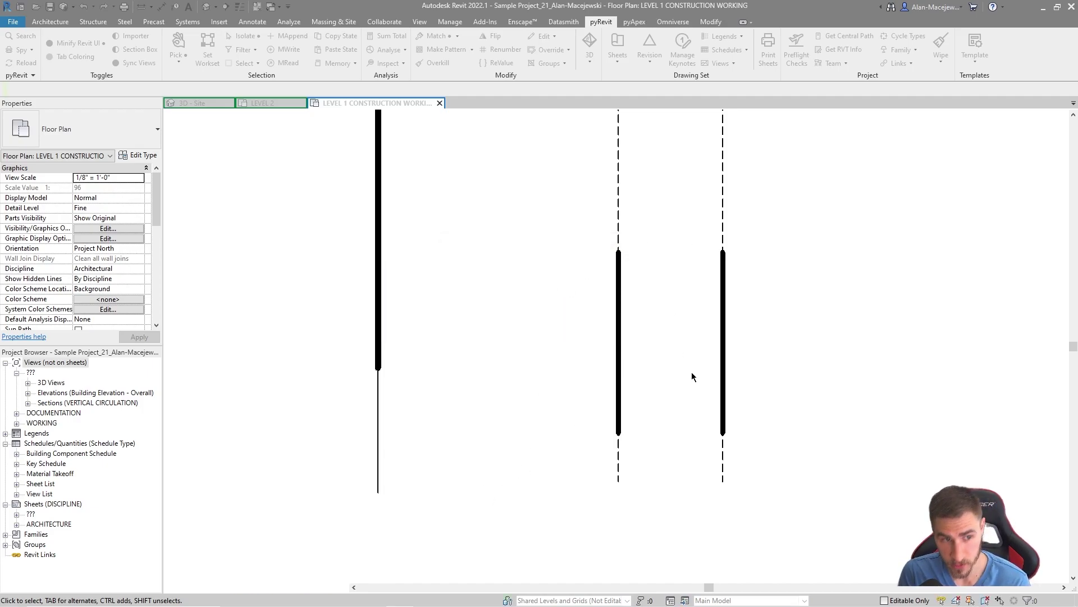
left_click(436, 66)
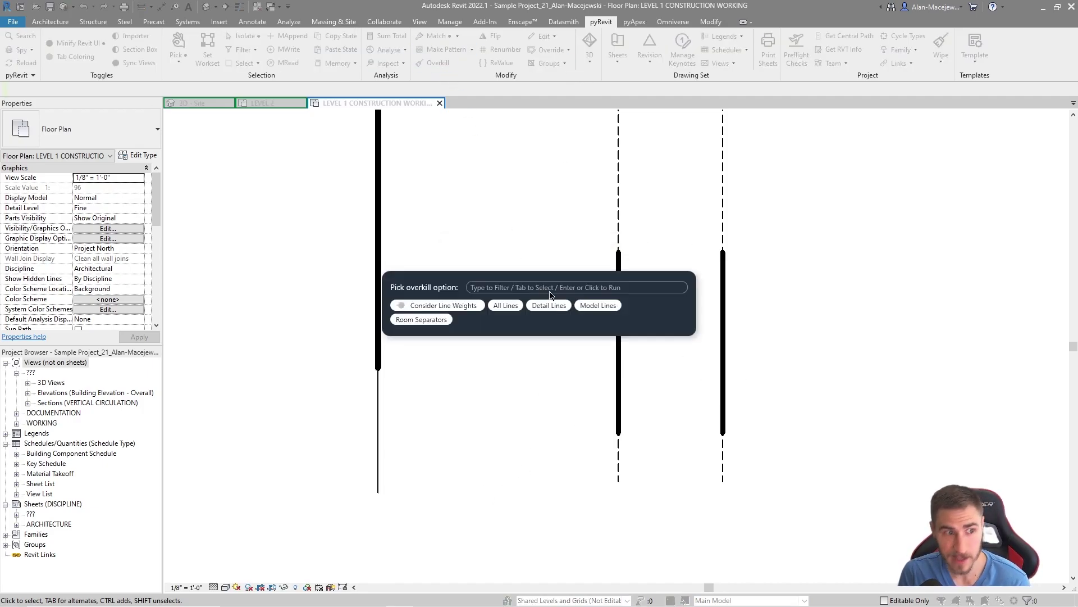
left_click(612, 305)
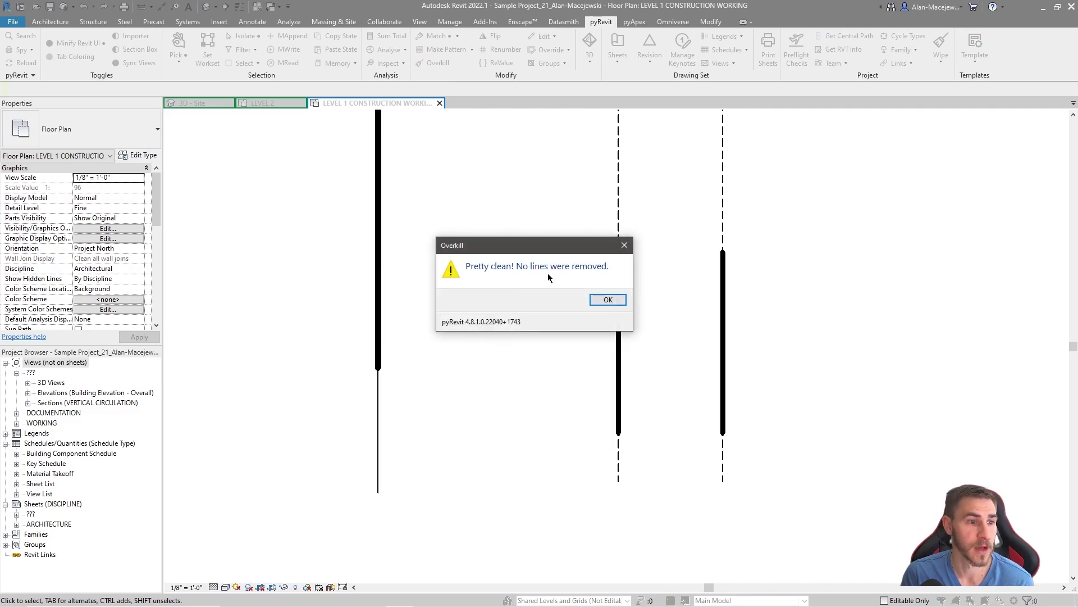
left_click(607, 300)
Step: Extend the thick detail line upward beyond the dashed detail line to a length of about 23'-6"
left_click(724, 285)
scroll(730, 296, "down", 3)
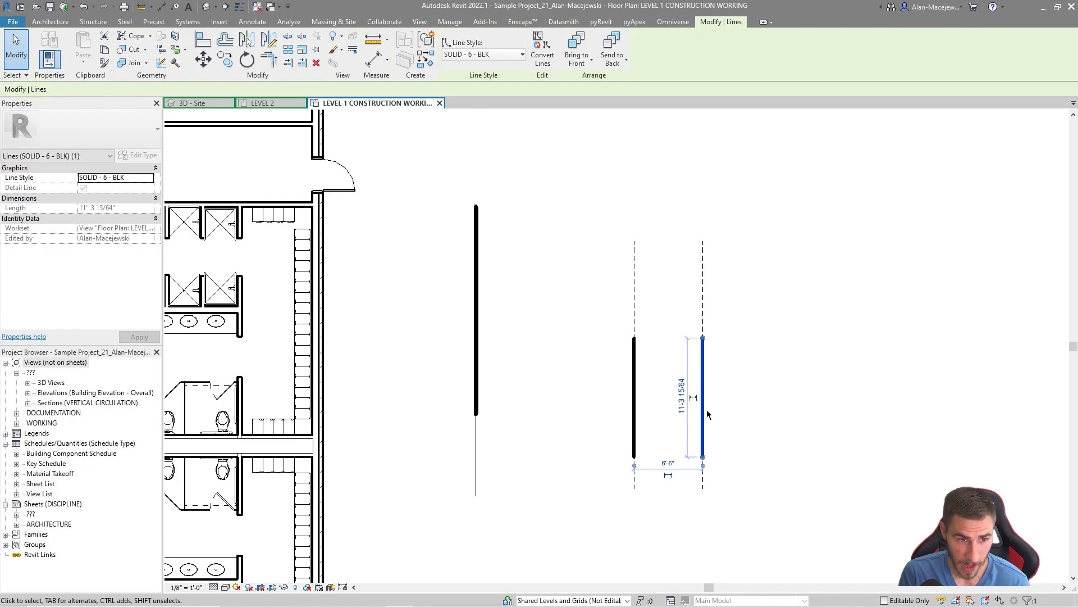
left_click_drag(703, 338, 703, 209)
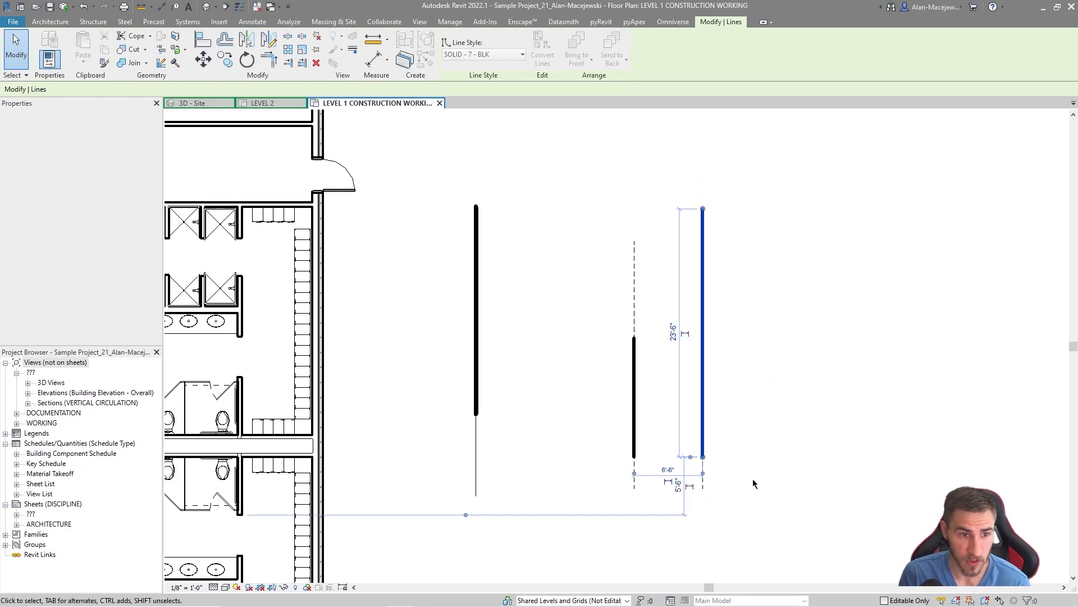
left_click(753, 483)
Step: Extend the thick model line upward beyond the dashed model line to a length of about 23'-6"
left_click(634, 373)
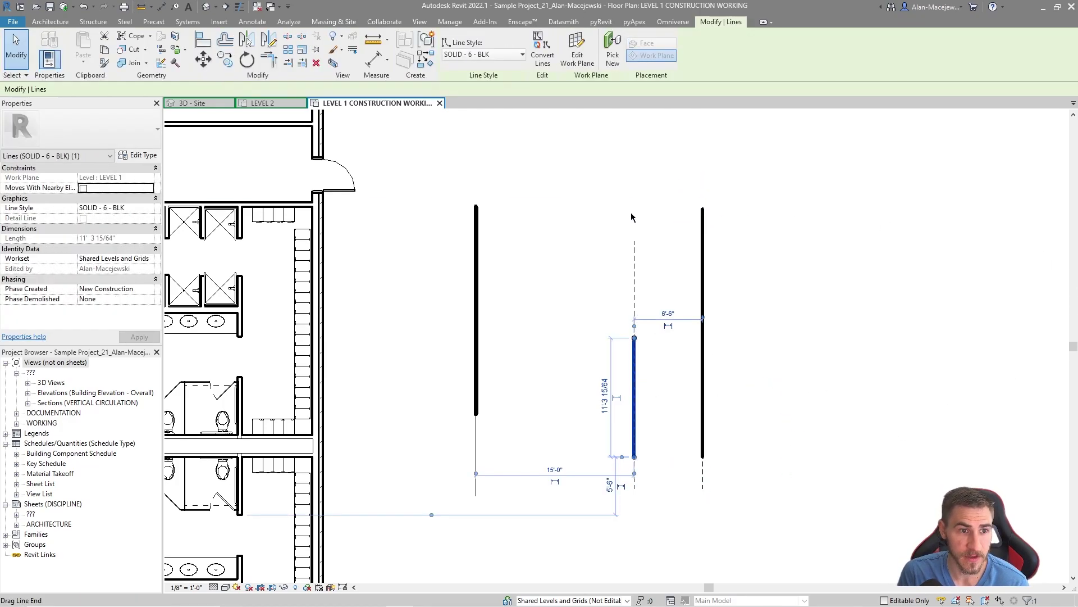
left_click_drag(631, 217, 633, 211)
scroll(765, 339, "up", 1)
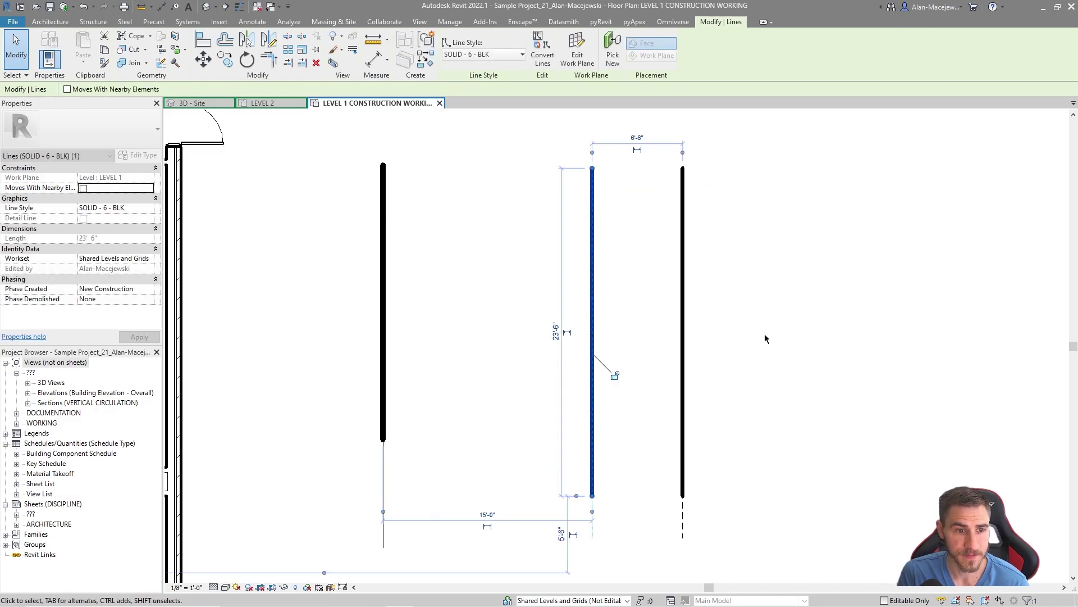
left_click(475, 132)
Step: Run Overkill on the extended detail lines with Consider Line Weights switched on and dismiss its report
left_click(438, 63)
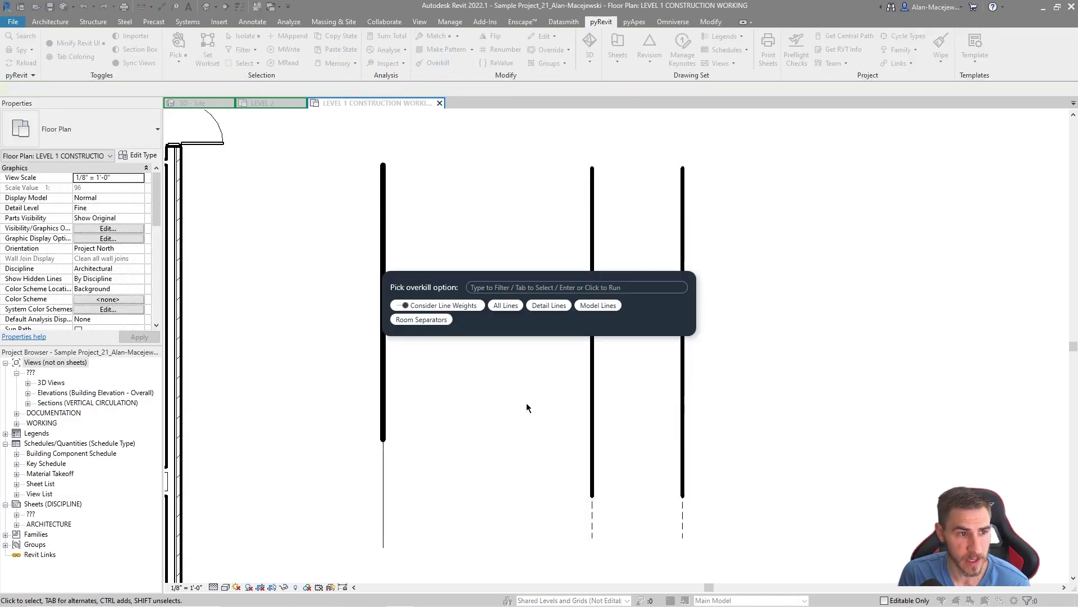
left_click(549, 305)
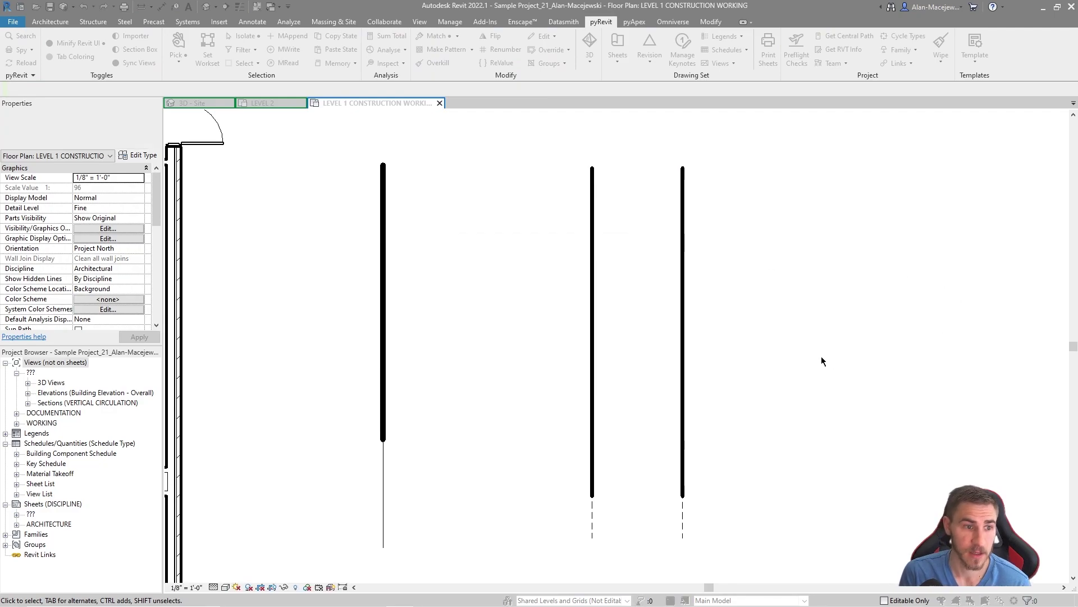
key("Return")
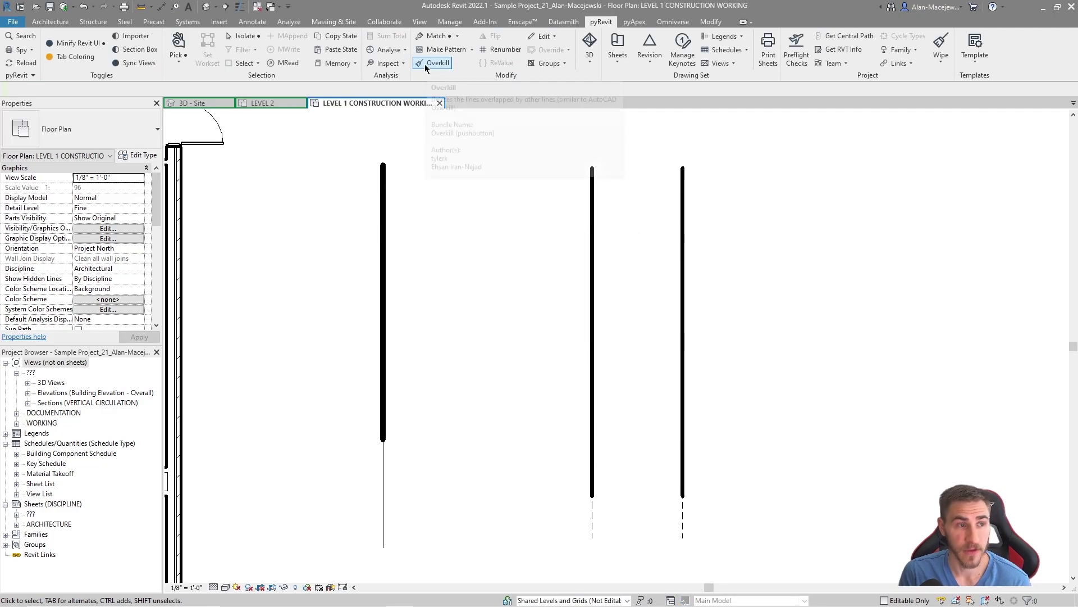
Step: Run Overkill on the detail lines with Consider Line Weights switched off, dismiss its report, and undo the cleanup
left_click(432, 63)
left_click(423, 305)
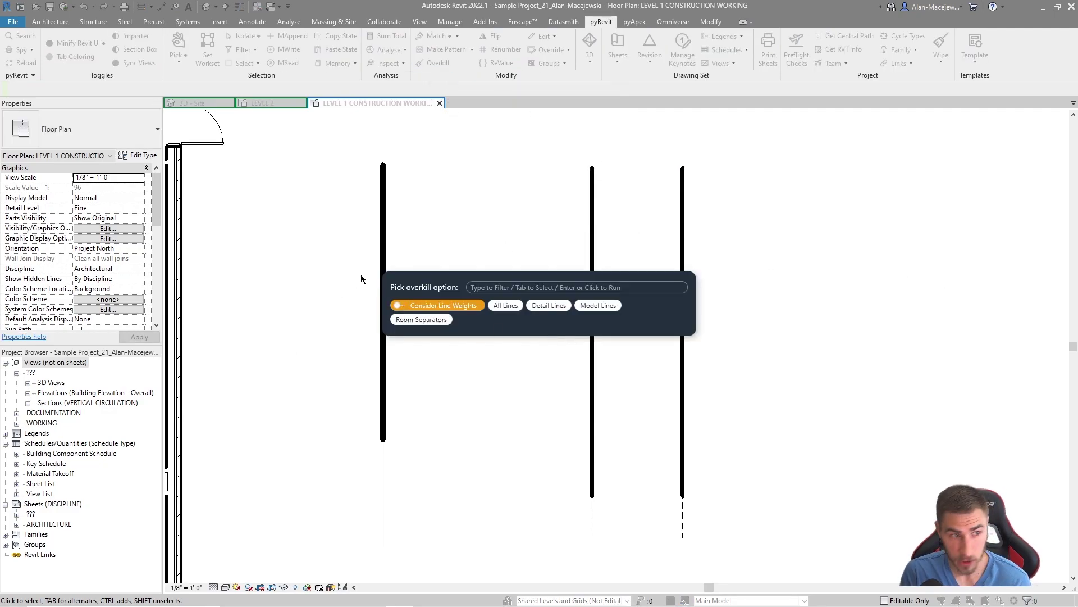
left_click(549, 305)
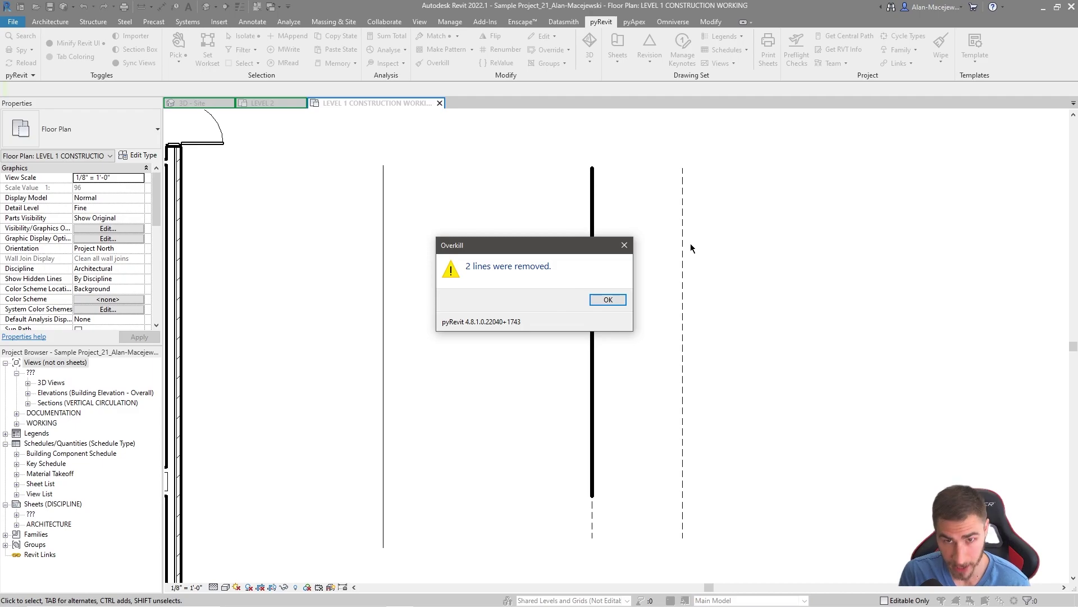
left_click(608, 301)
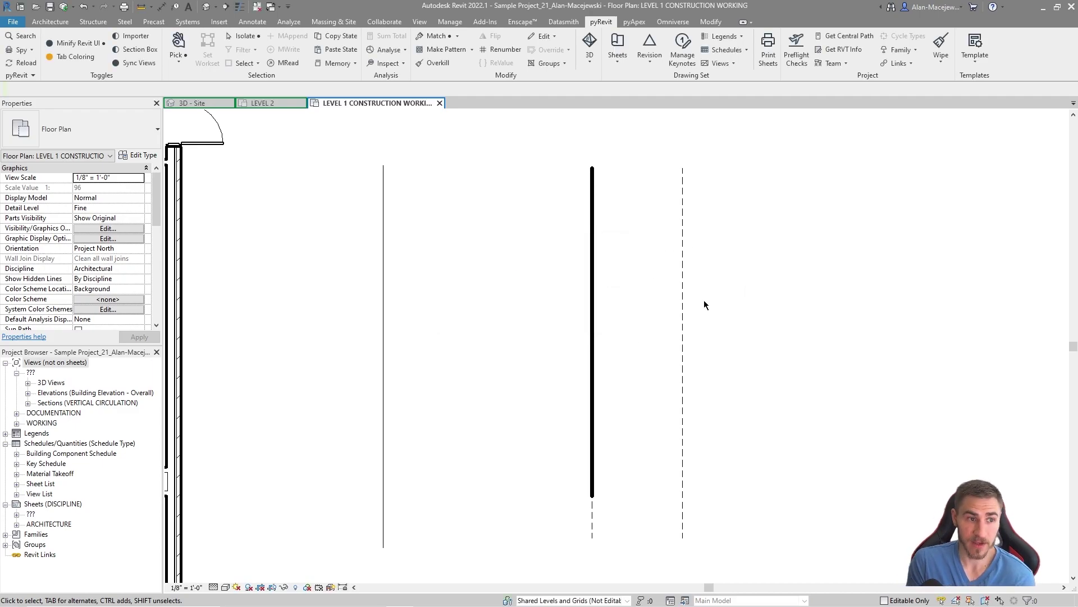
left_click(434, 64)
key("Return")
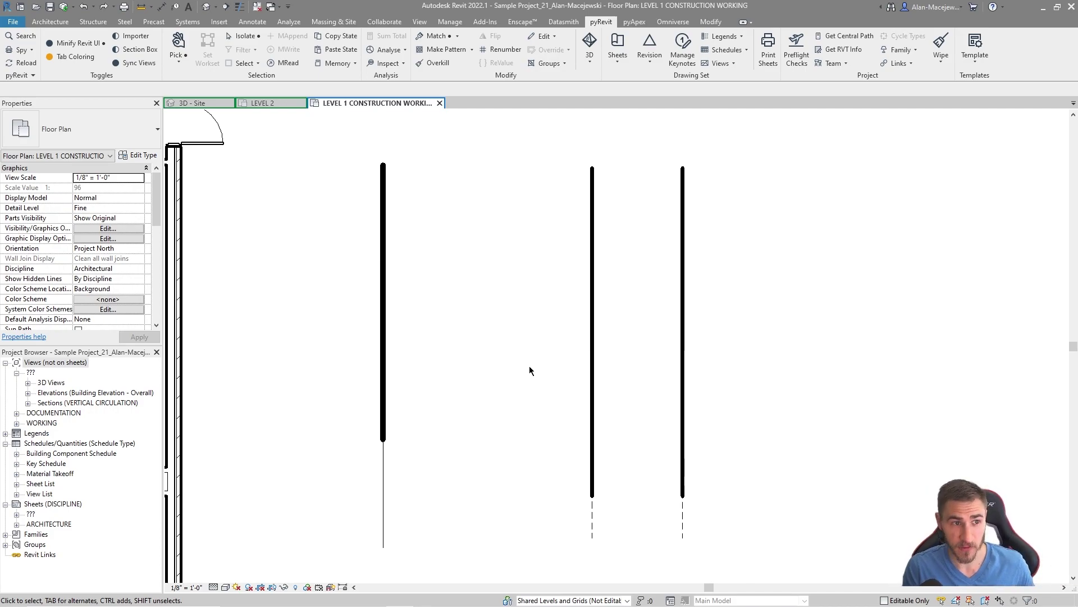
Step: Run Overkill on all lines with Consider Line Weights switched on and dismiss its report
left_click(438, 62)
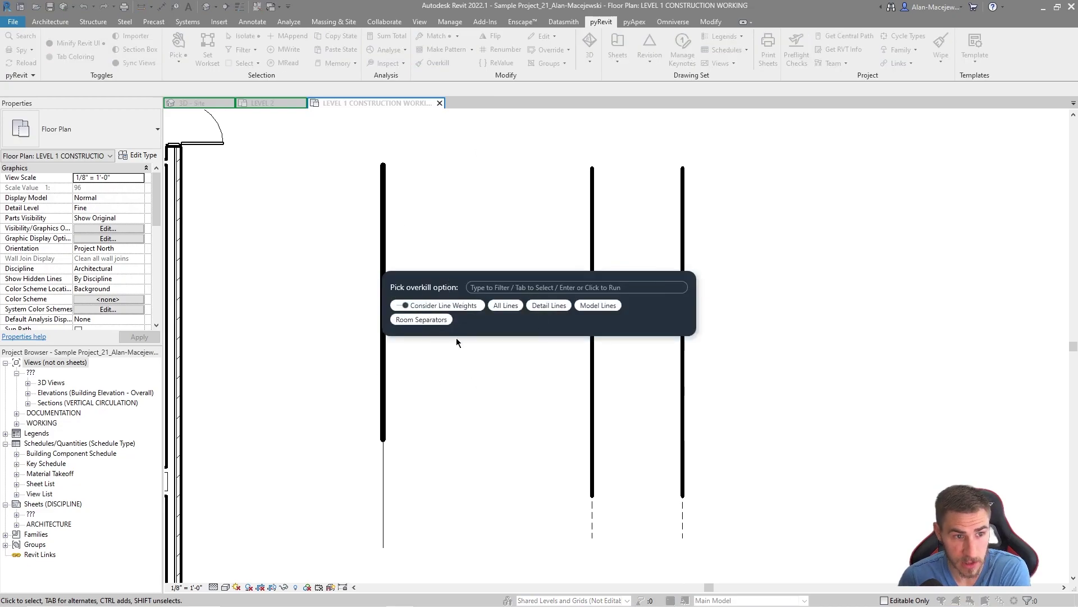
left_click(505, 305)
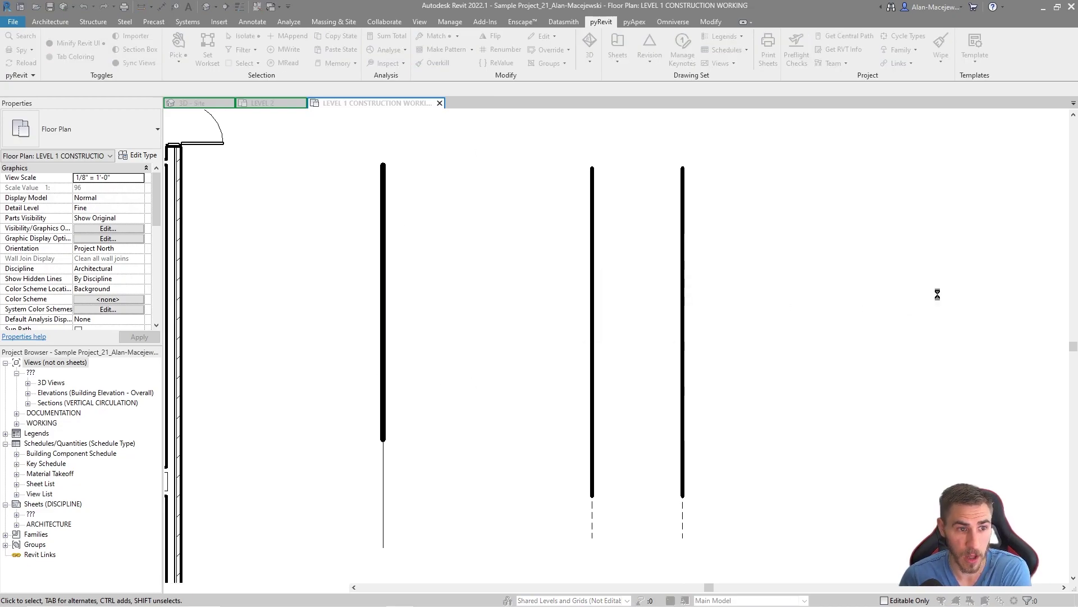
left_click(608, 300)
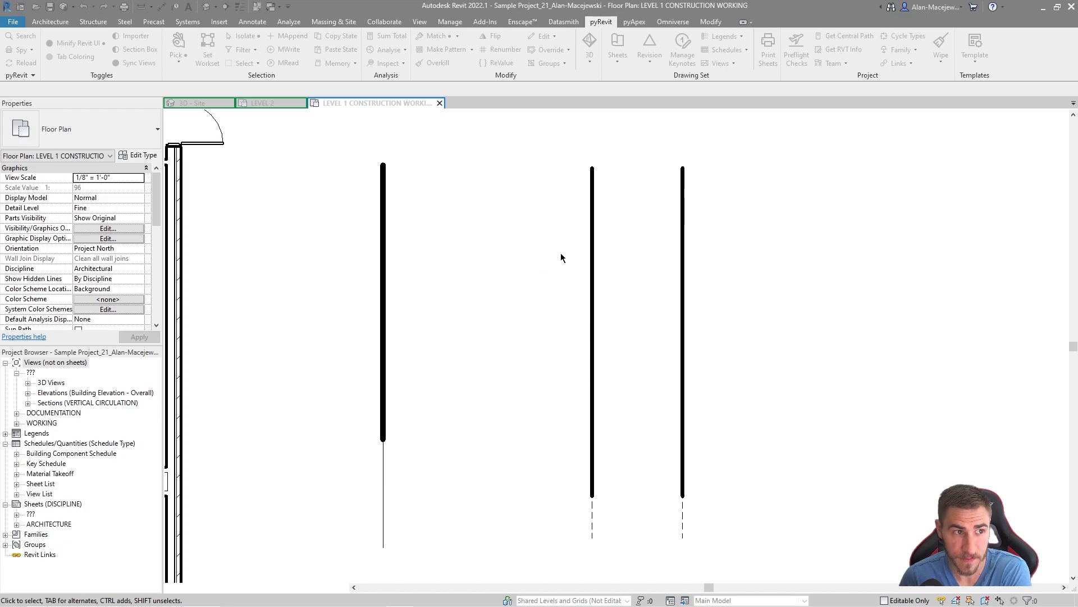
Step: Run Overkill on all lines with Consider Line Weights switched off, dismiss its report, and undo the cleanup
key("Return")
left_click(403, 309)
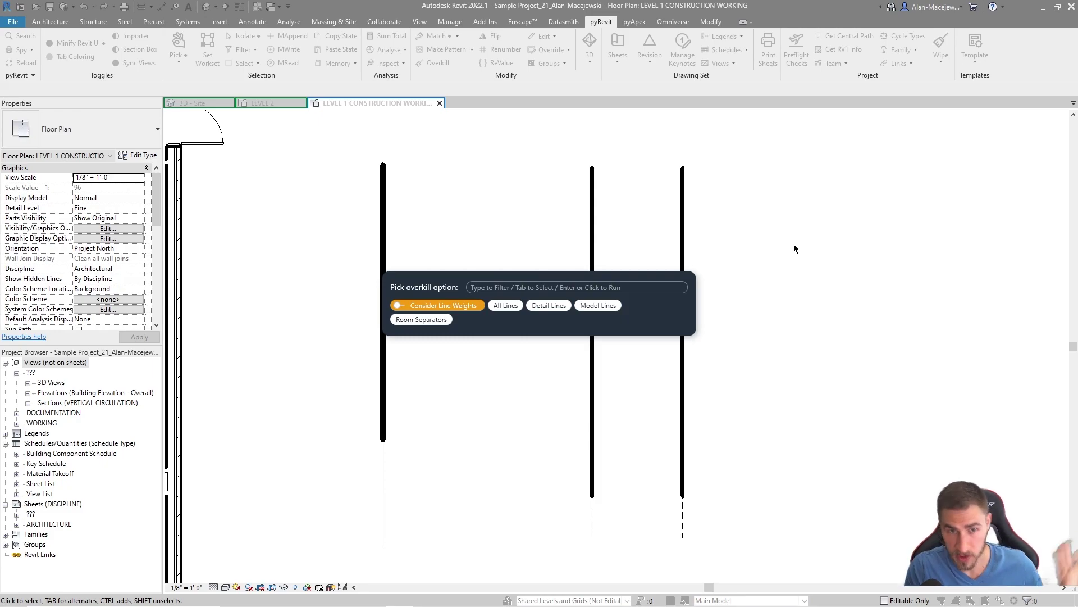
key("Tab")
key("Return")
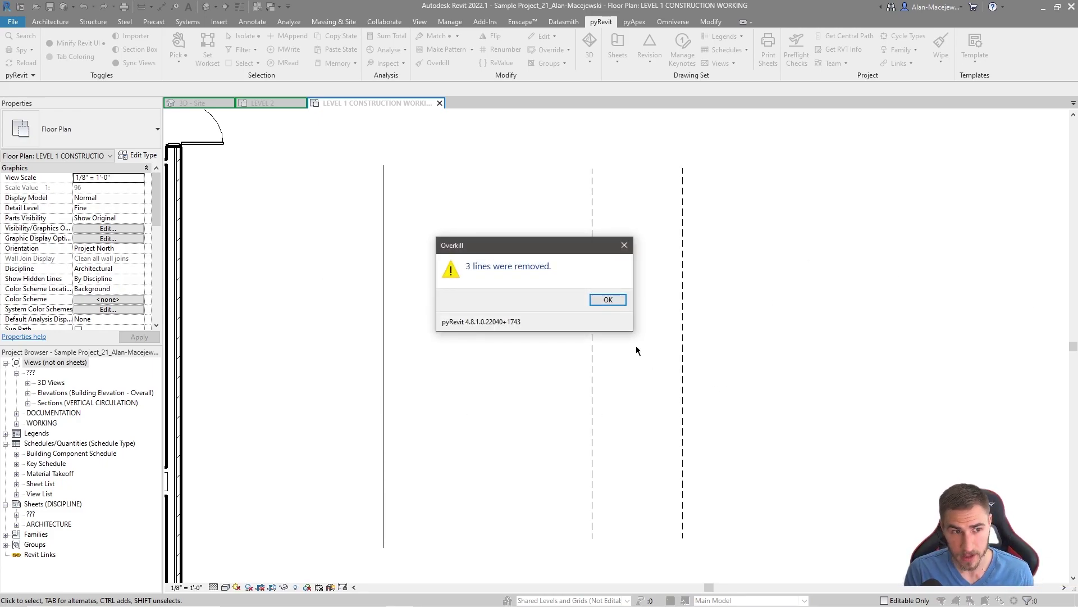
left_click(607, 301)
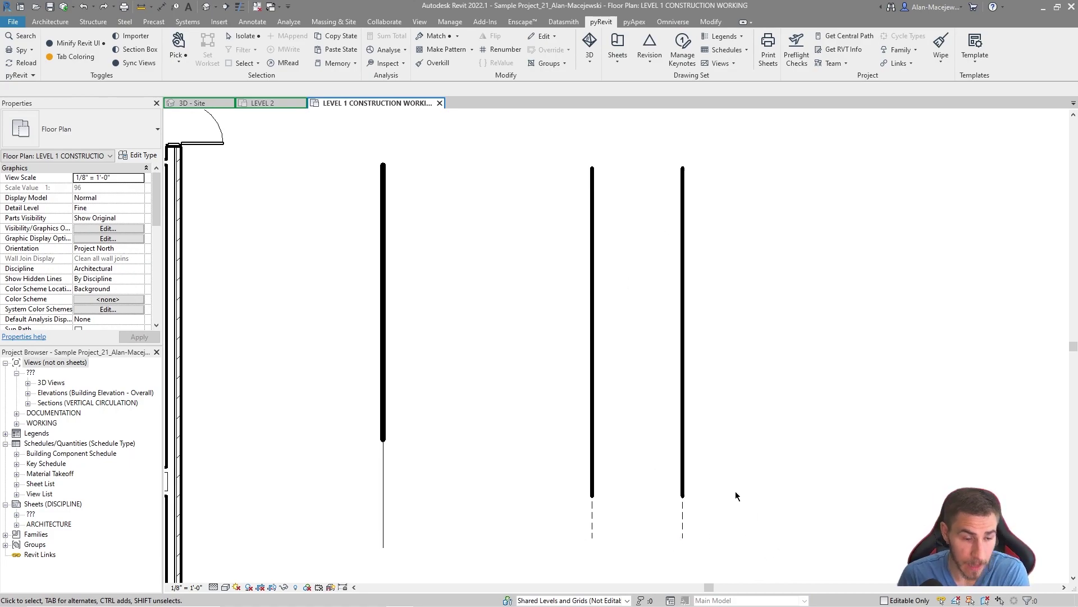
Step: Select the thin and dashed lines at their lower ends to inspect their shared properties, then clear the selection
left_click_drag(752, 507, 289, 535)
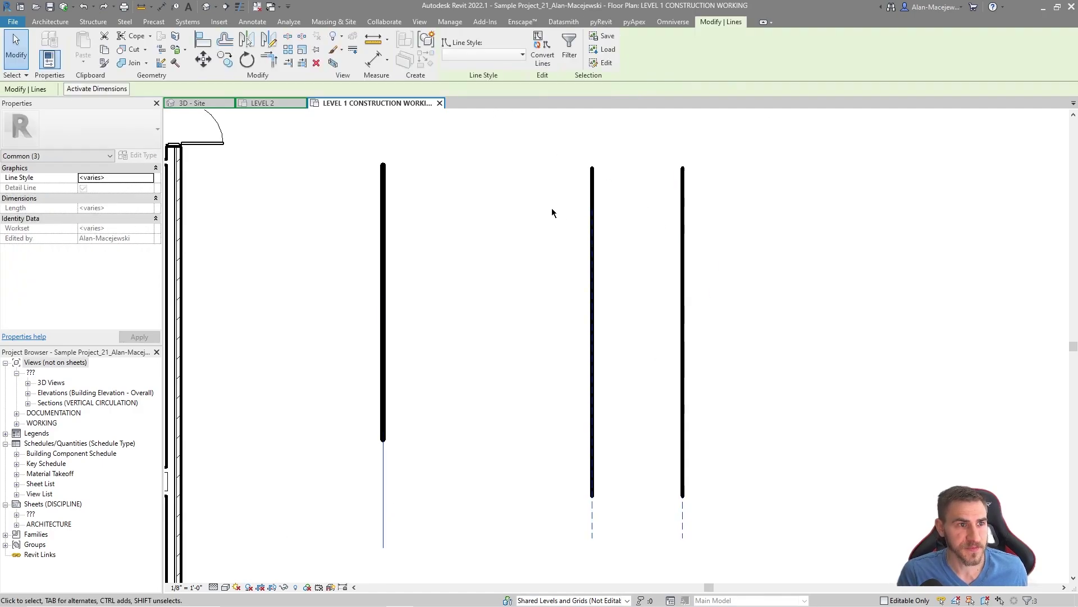
key("Escape")
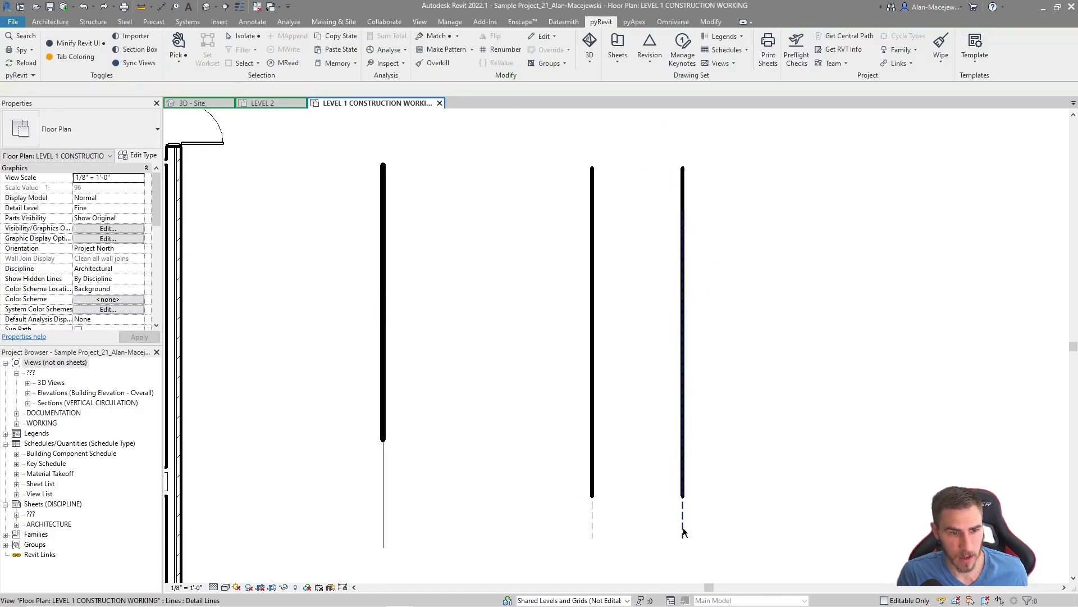
left_click(683, 527)
left_click(682, 270, "ctrl")
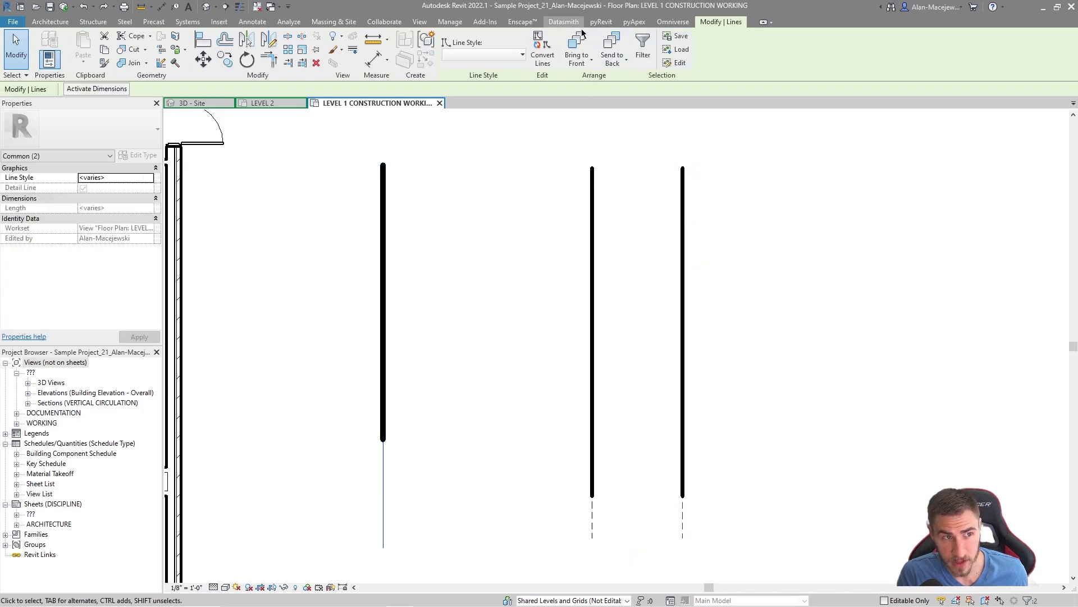
key("Escape")
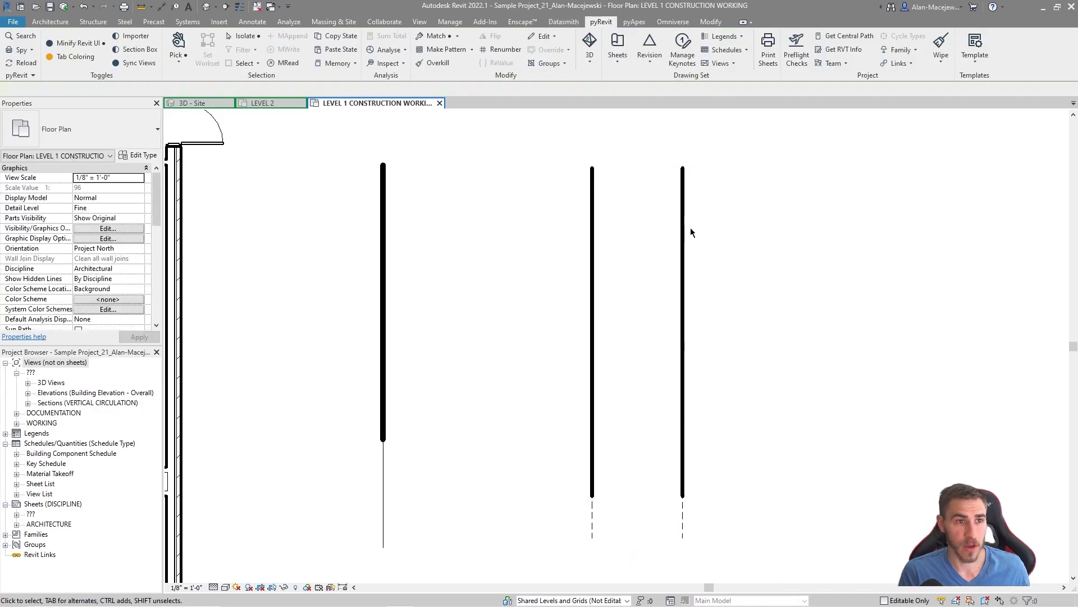
Step: Repeat Overkill on all lines without considering line weights, dismiss the report, and undo the removal
left_click(443, 62)
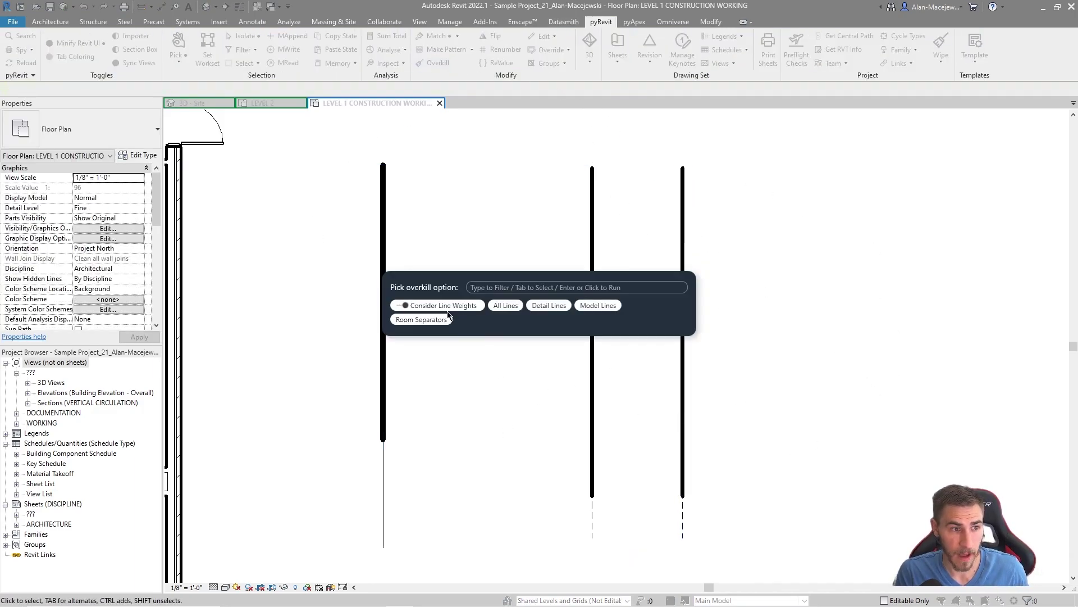
left_click(425, 308)
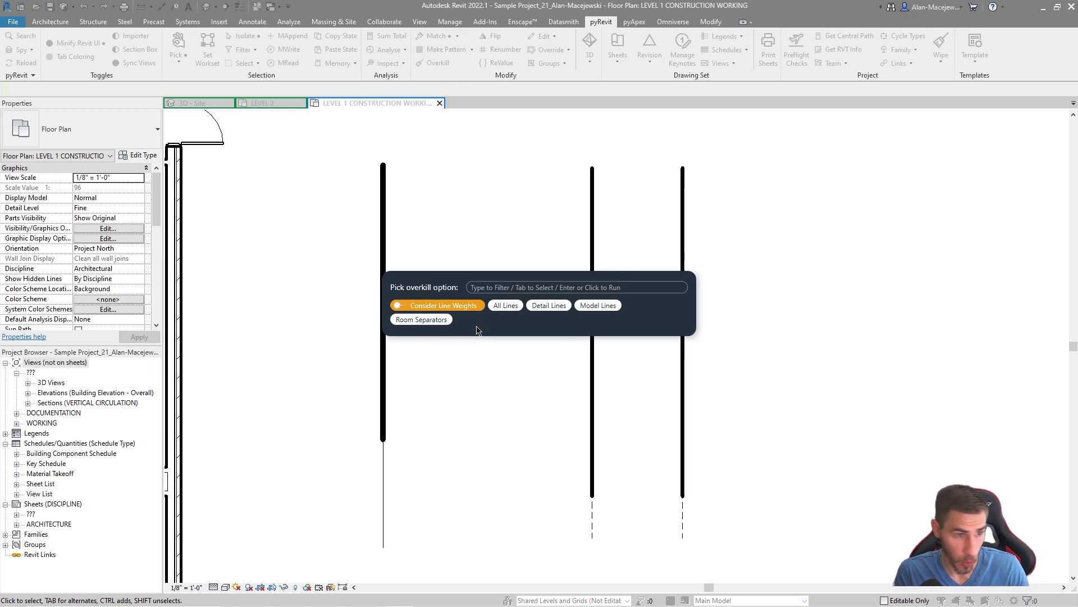
left_click(512, 311)
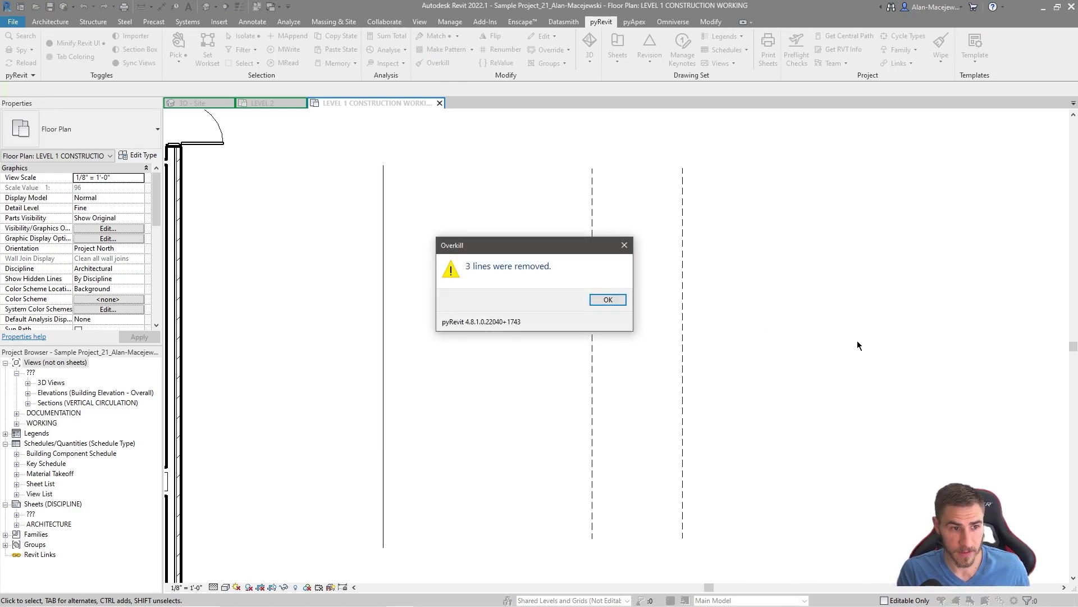
left_click(600, 302)
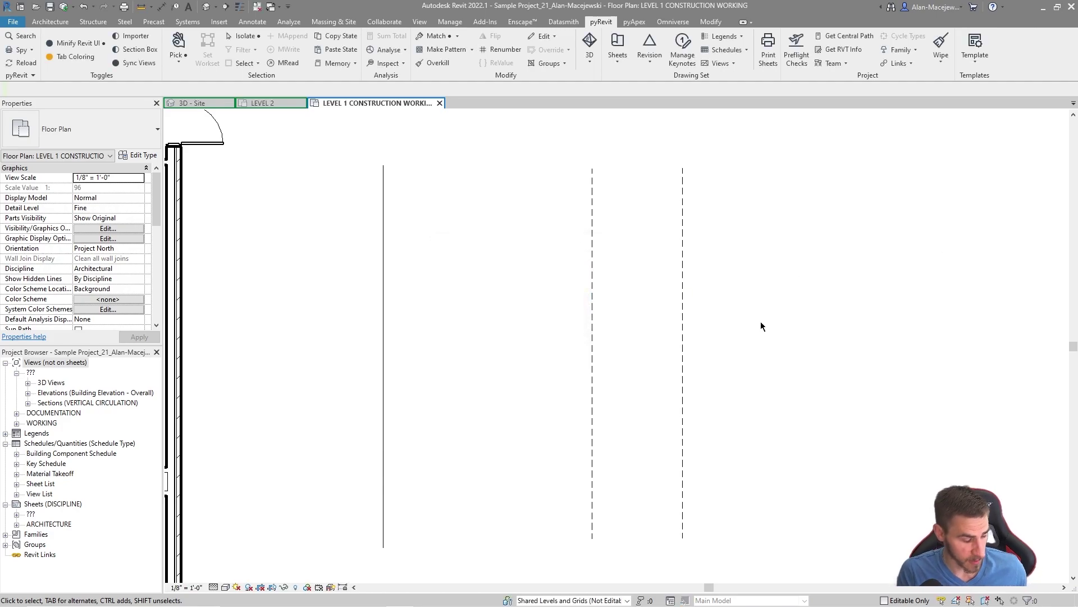
left_click(684, 520)
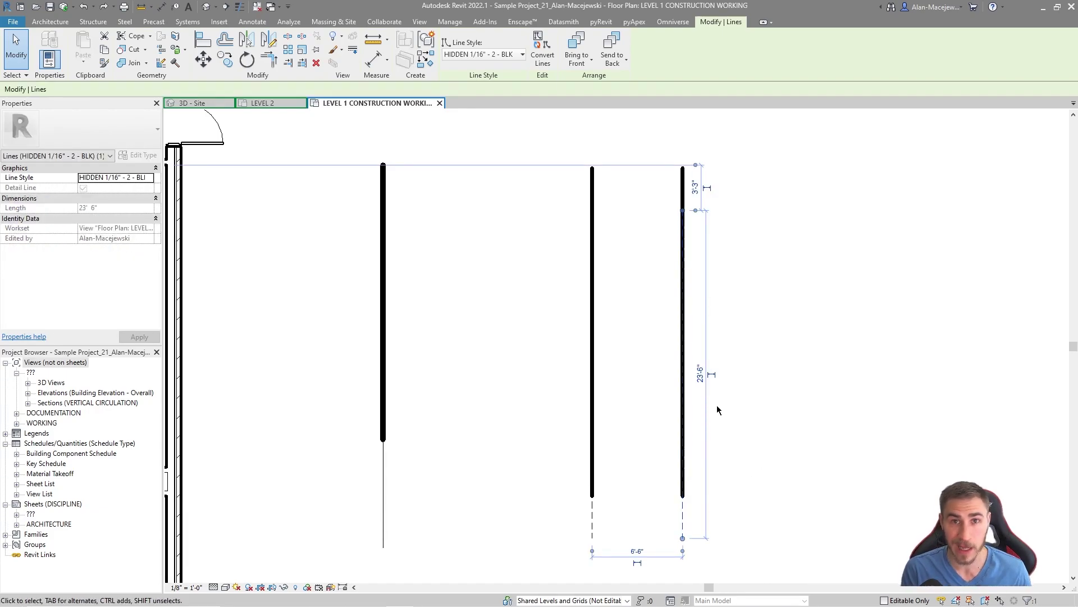
left_click(787, 247)
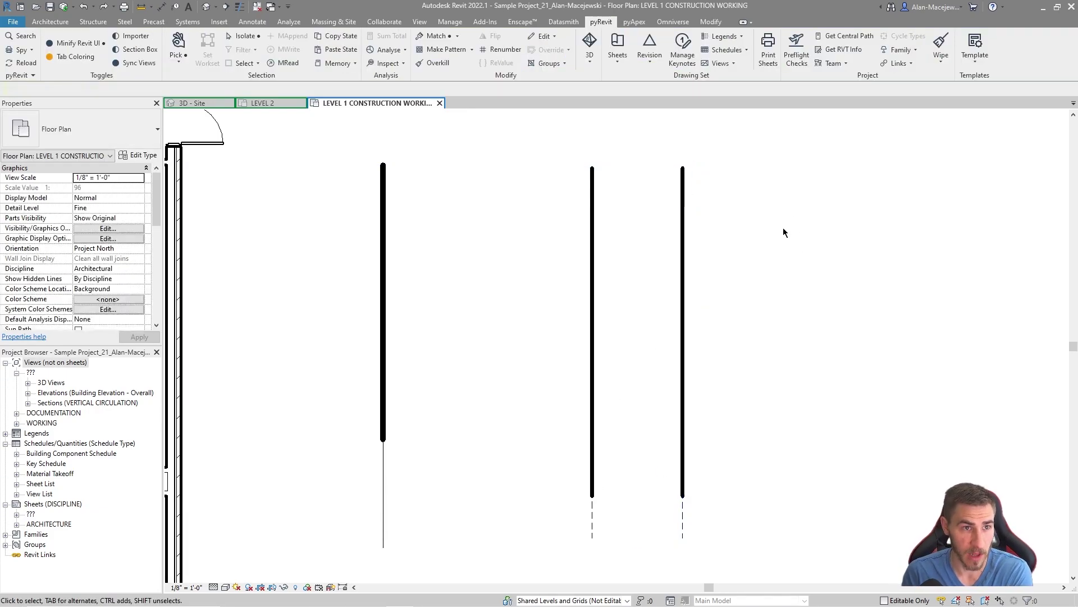
left_click(436, 63)
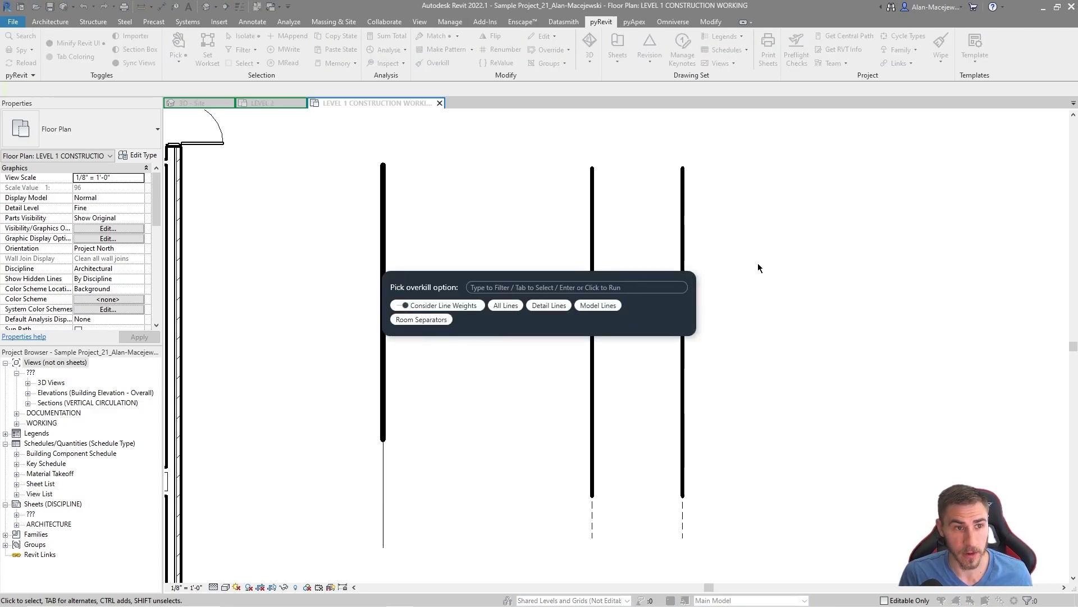
key("Escape")
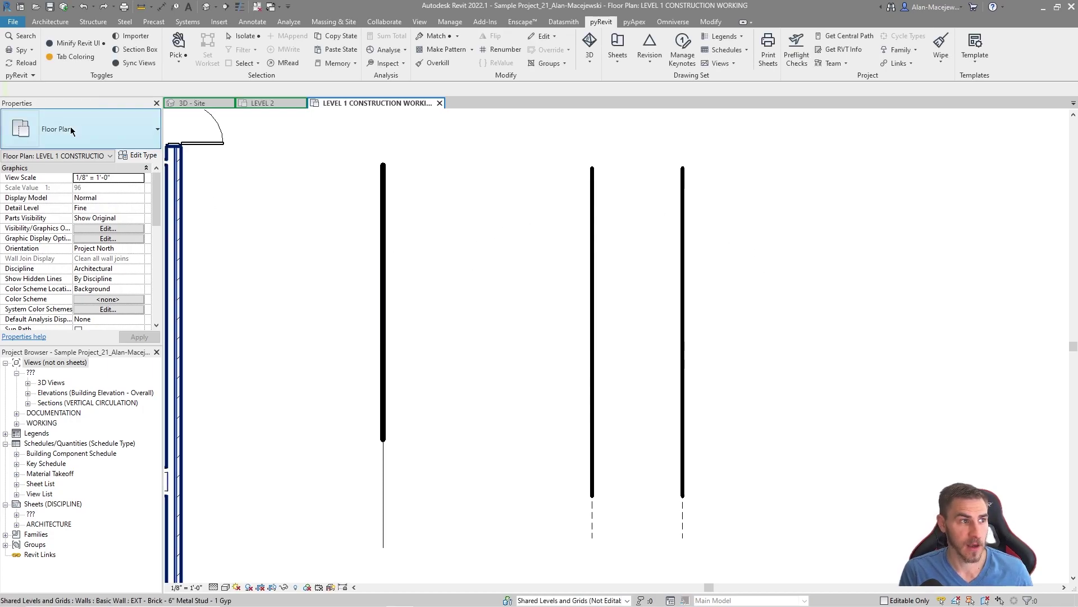
Step: Draw a closed rectangle of room separation lines about 10'-6" wide and 12'-6" high beside the overlapping line pairs
left_click(48, 22)
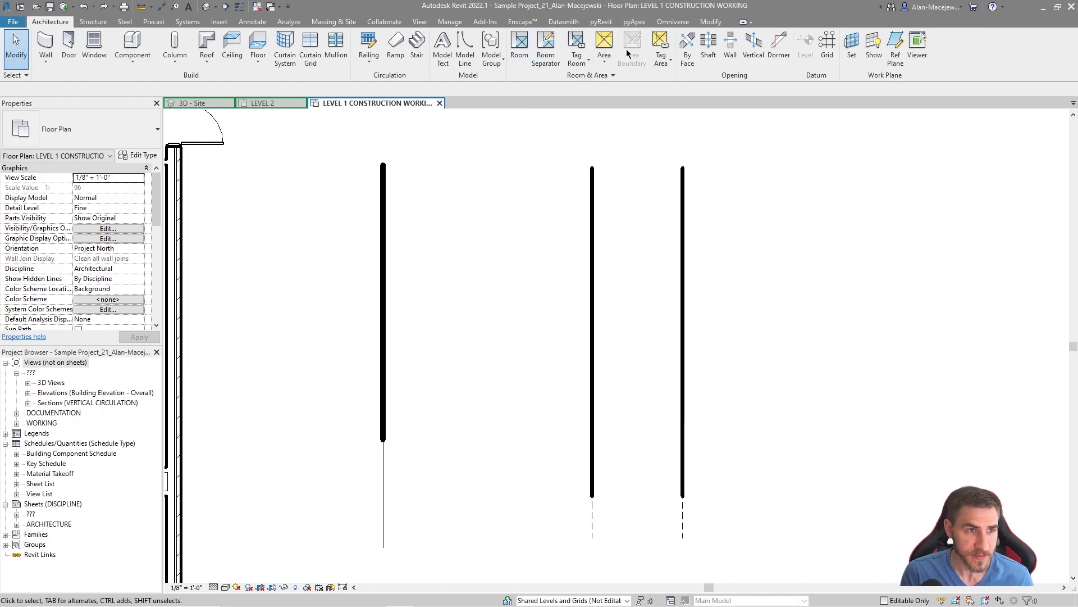
left_click(545, 49)
left_click(794, 445)
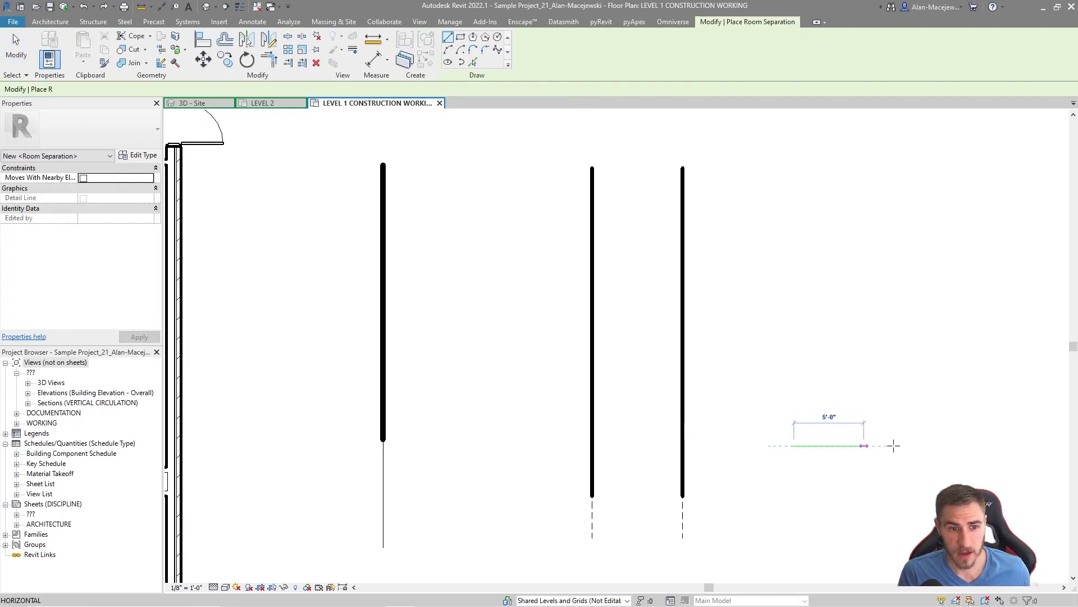
left_click(940, 446)
left_click(940, 272)
left_click(794, 272)
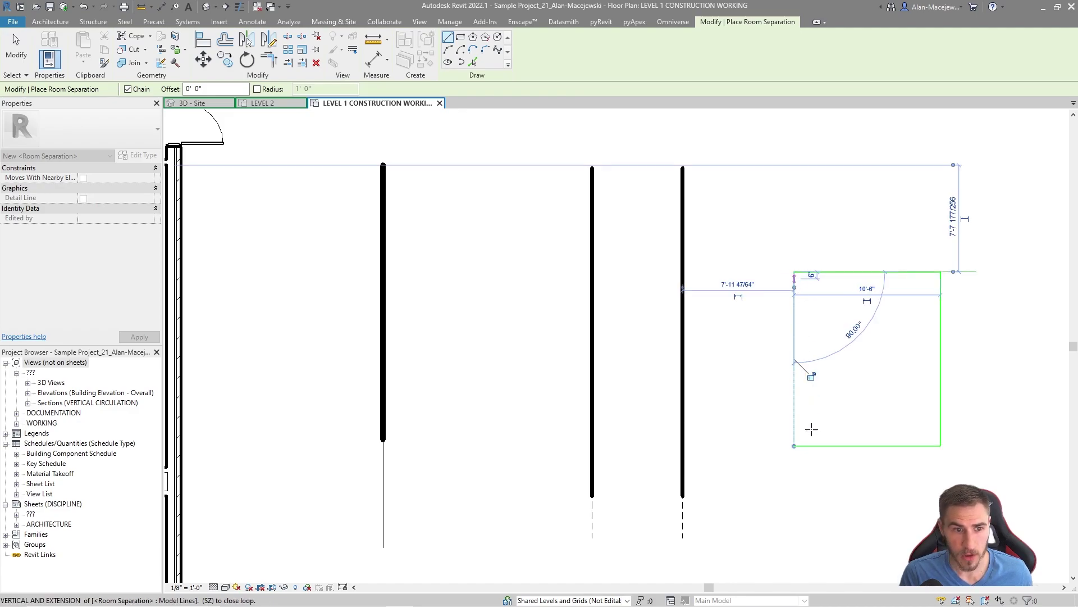
left_click(794, 446)
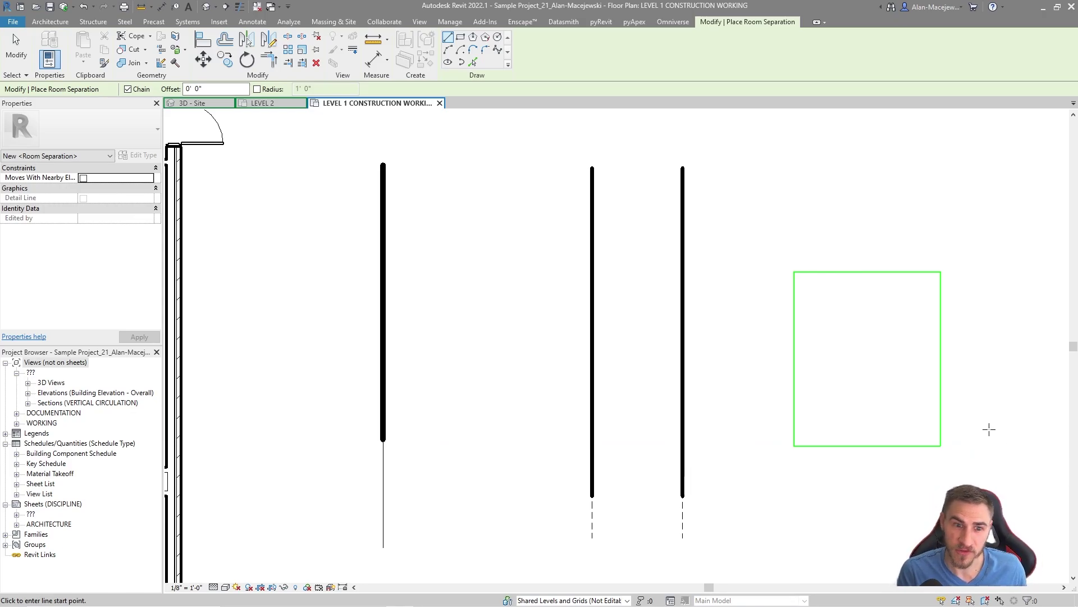
Step: Add room separation lines around the rectangle's lower-right corner: an overlapping bottom extension, a short vertical stub, and a parallel line about 4'-2" long
left_click(891, 447)
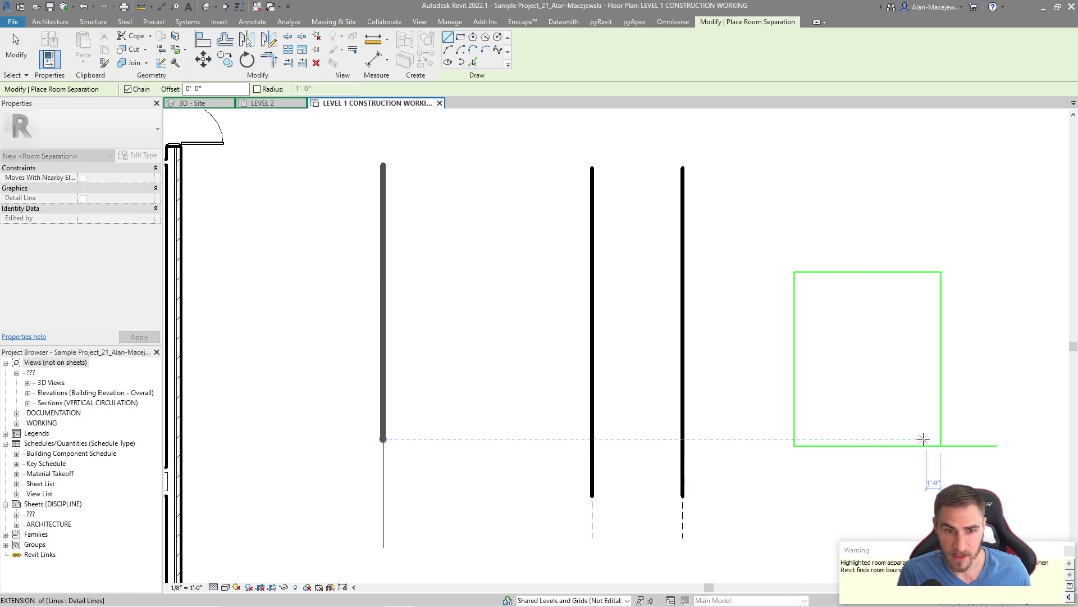
scroll(944, 443, "up", 3)
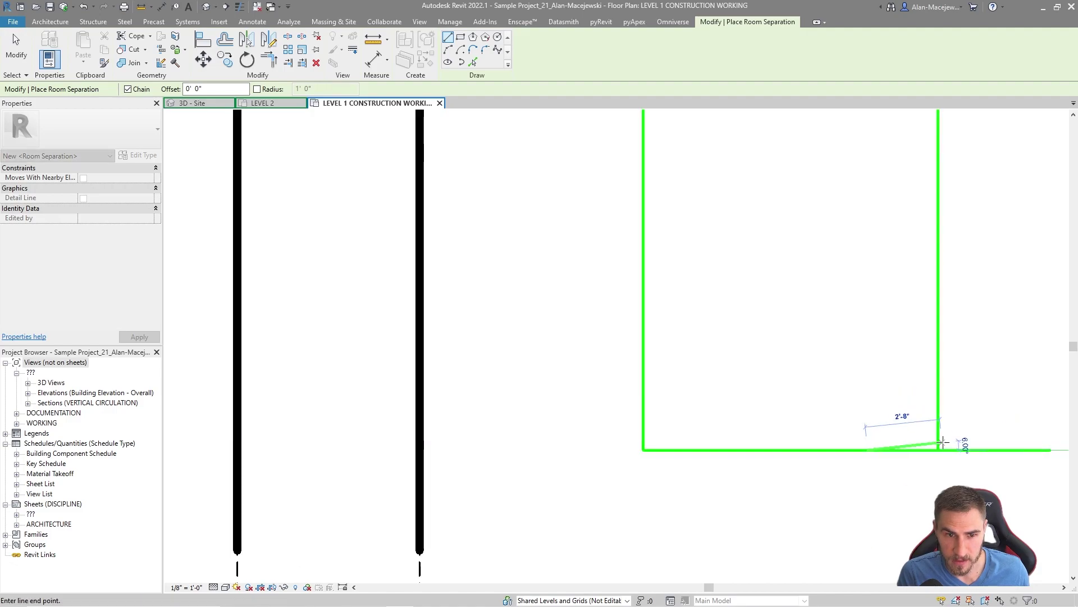
left_click(928, 446)
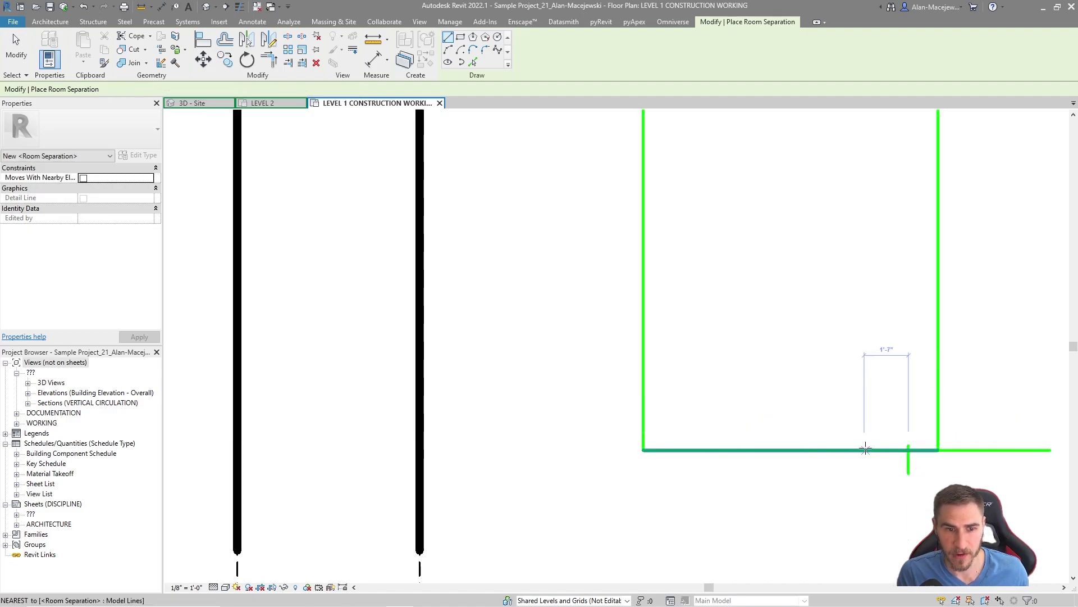
scroll(864, 445, "up", 2)
left_click(1042, 446)
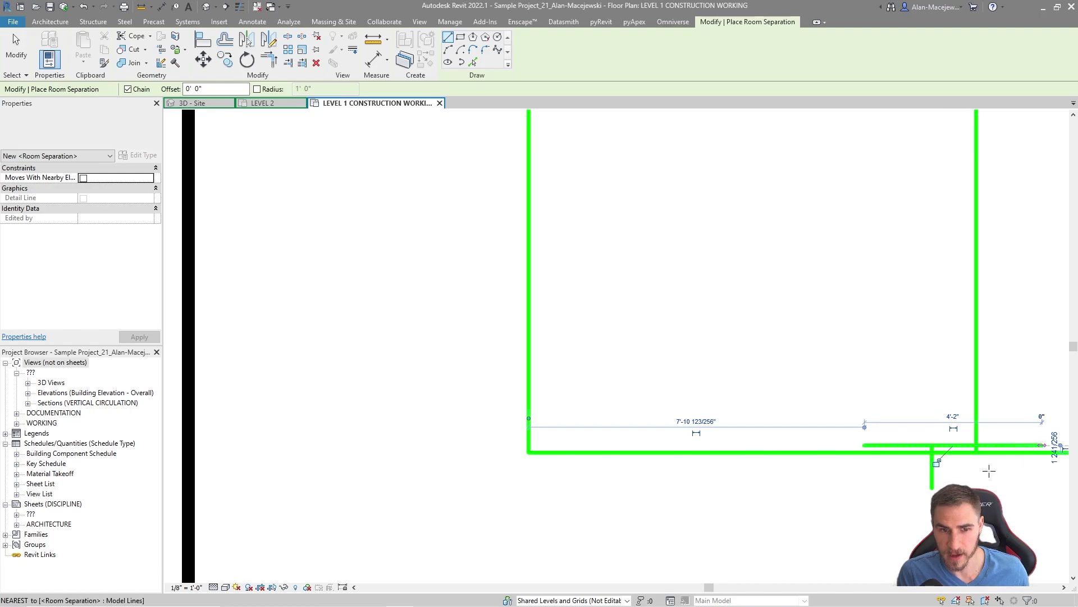
key("Escape")
key("Escape")
scroll(859, 446, "down", 3)
middle_click_drag(966, 414, 917, 443)
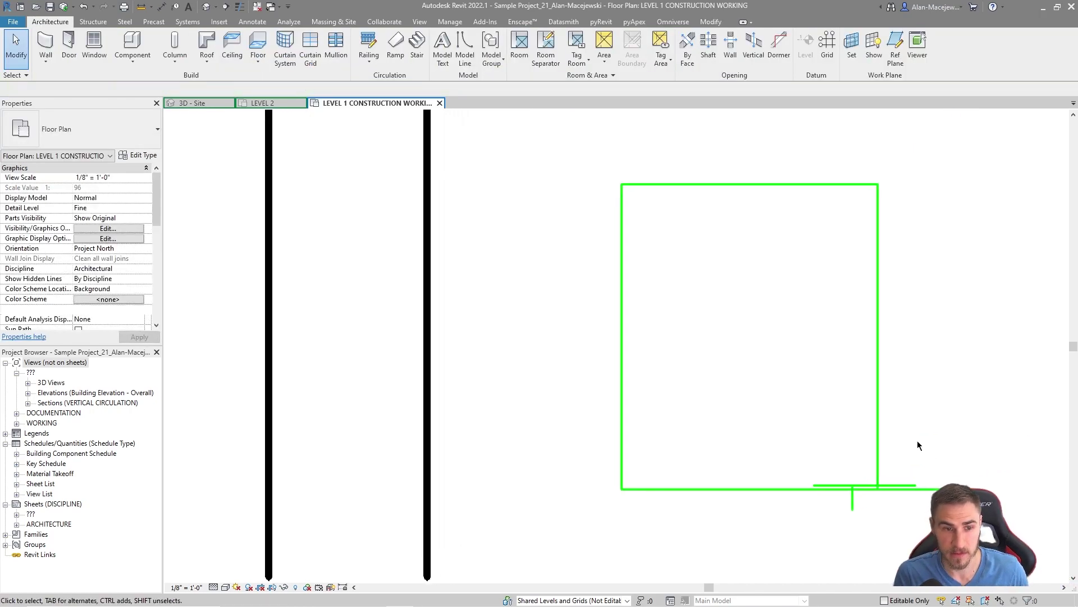
scroll(831, 498, "down", 2)
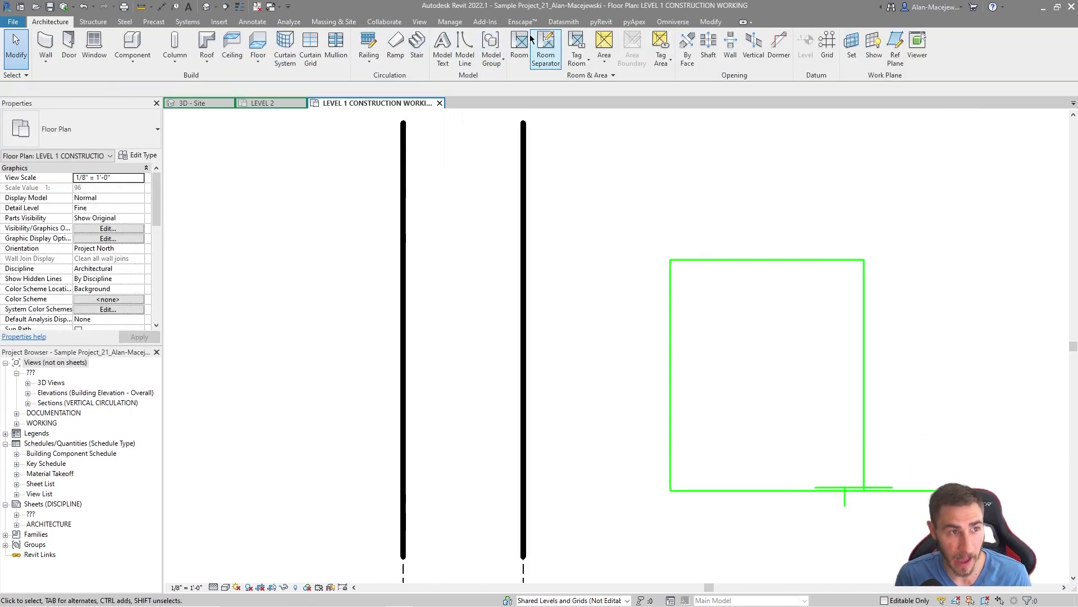
middle_click_drag(903, 456, 855, 447)
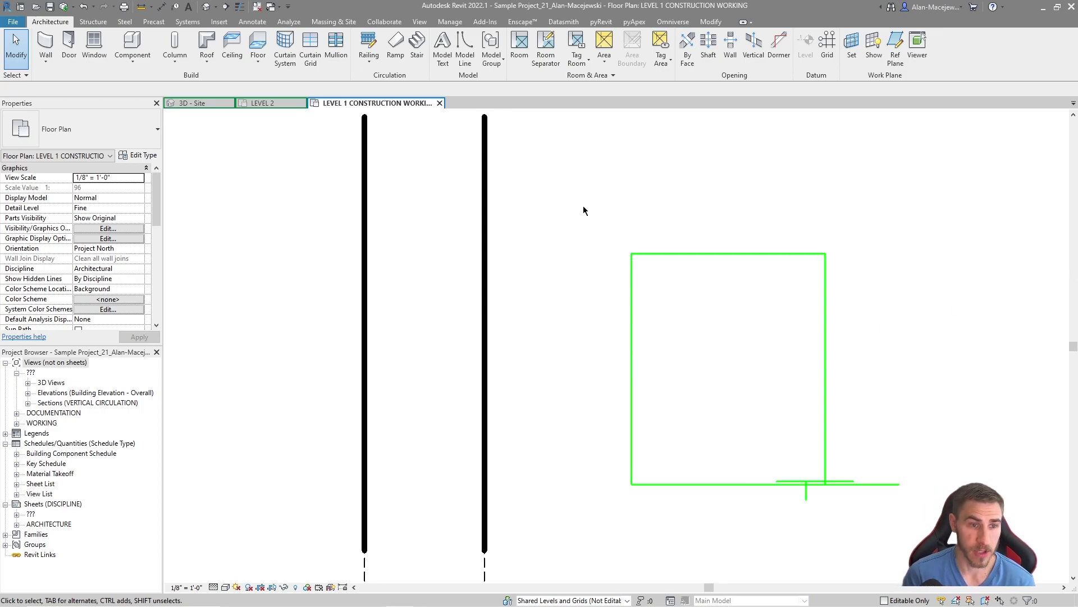
middle_click_drag(686, 177, 556, 171)
Step: Select the rectangle's left room separation line to inspect it, clear the selection, and examine the overlapping lines at the lower-right corner
left_click(602, 22)
left_click(568, 372)
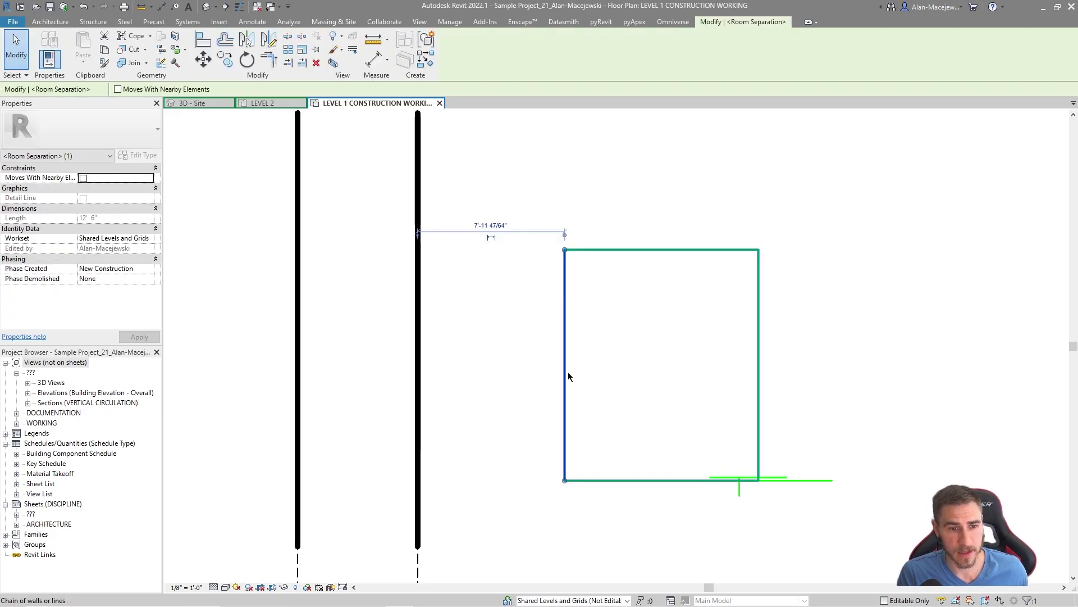
left_click(744, 497)
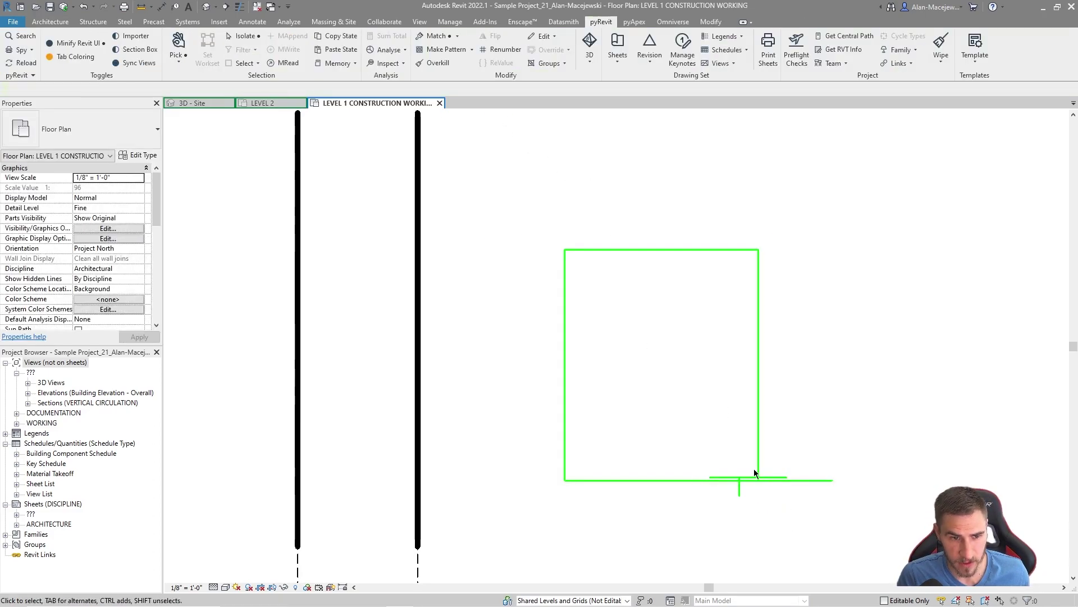
scroll(776, 474, "up", 3)
scroll(730, 506, "down", 2)
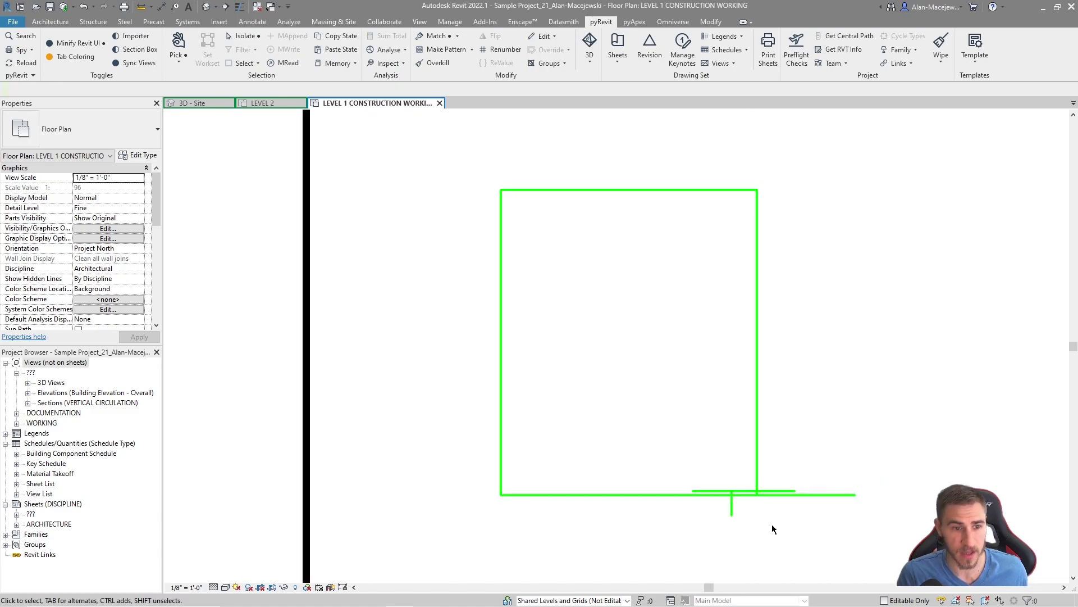
scroll(763, 500, "up", 2)
scroll(769, 483, "down", 2)
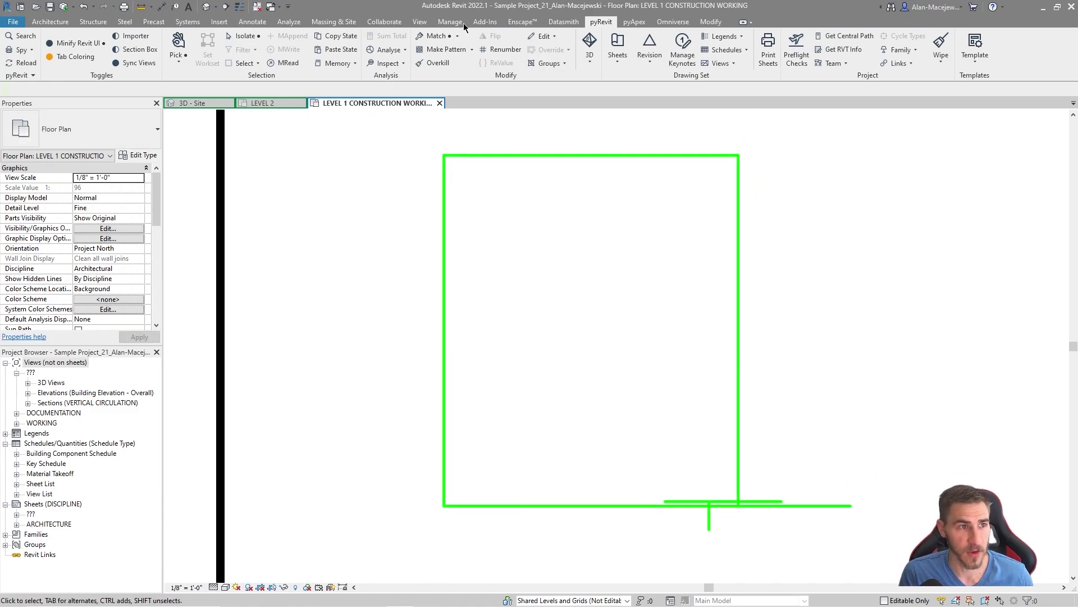
left_click(433, 63)
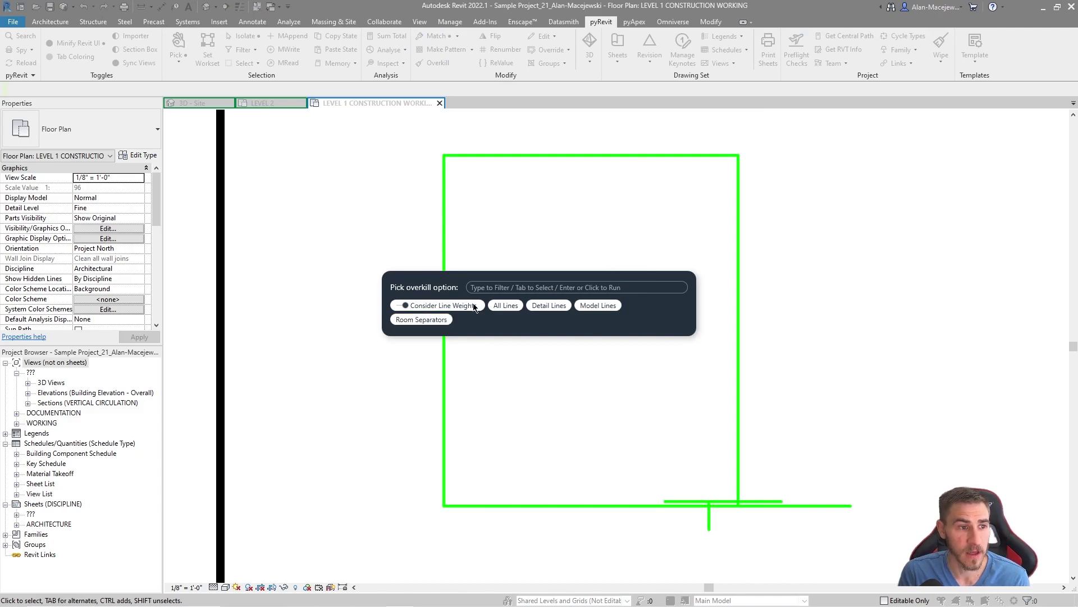
left_click(405, 306)
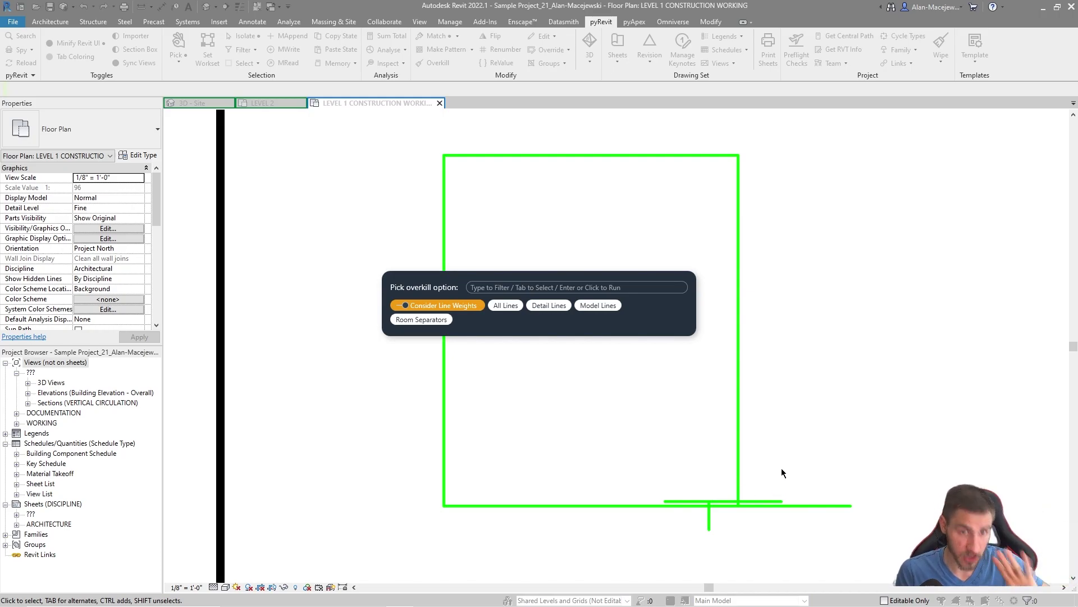
key("Escape")
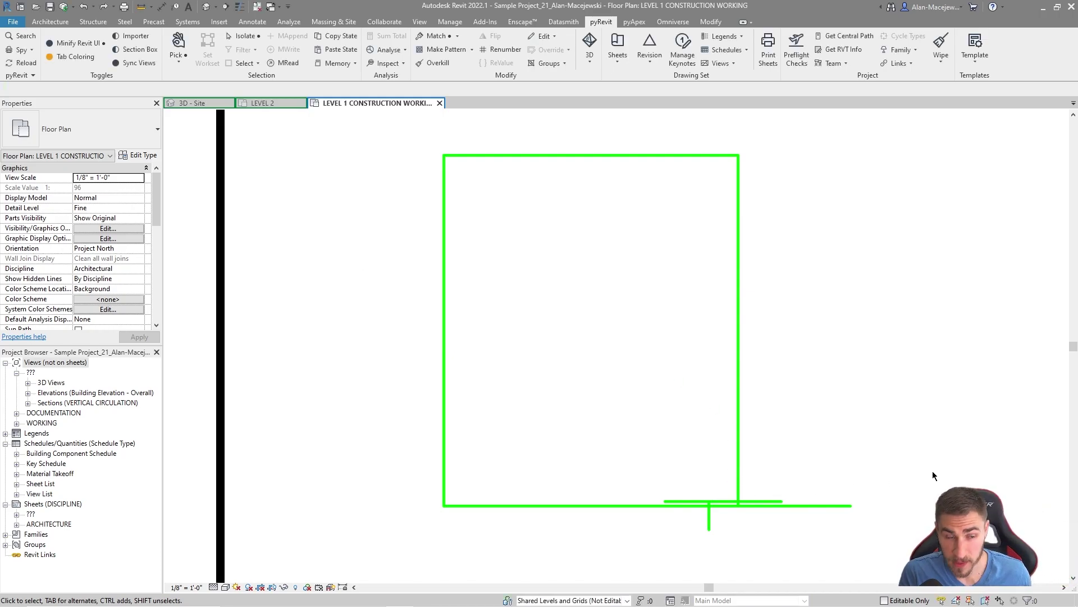
Step: Run Overkill on room separators without considering line weights and dismiss the report
scroll(932, 470, "down", 3)
scroll(932, 474, "down", 1)
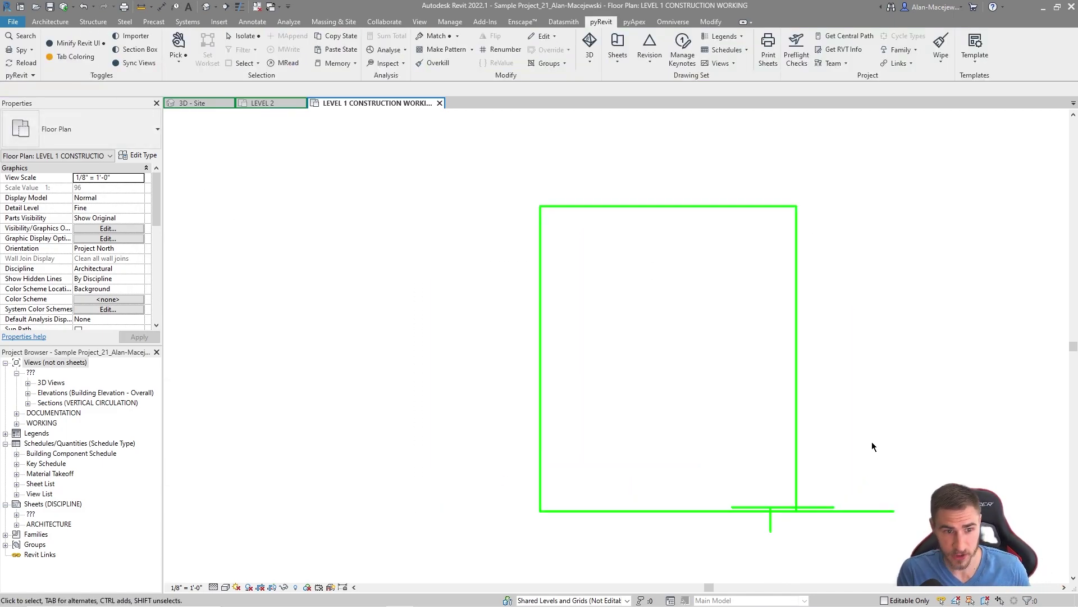
key("z")
key("f")
scroll(568, 348, "up", 5)
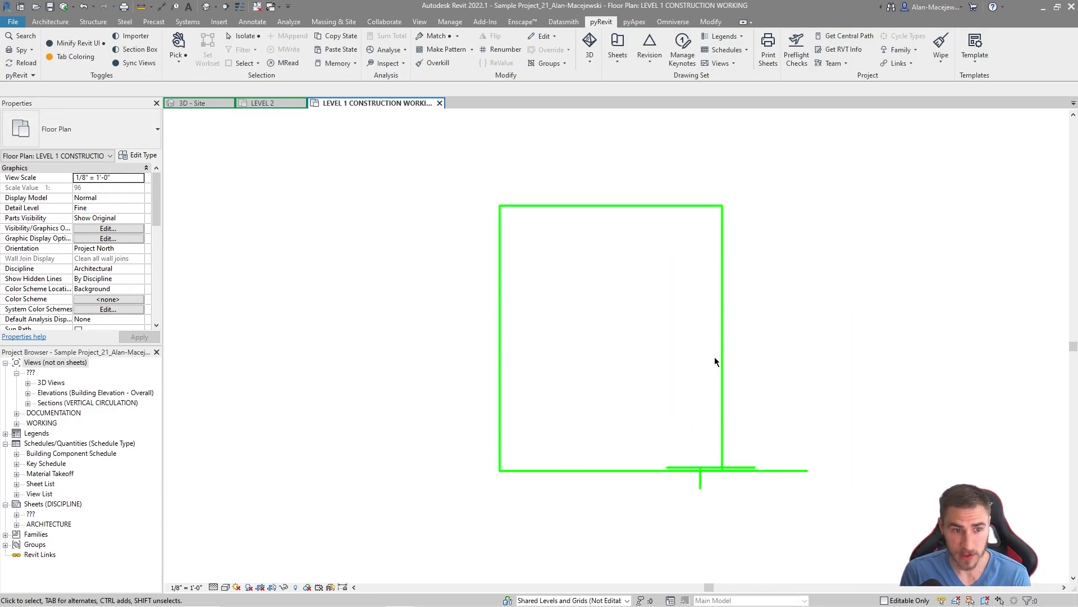
middle_click_drag(714, 389, 697, 419)
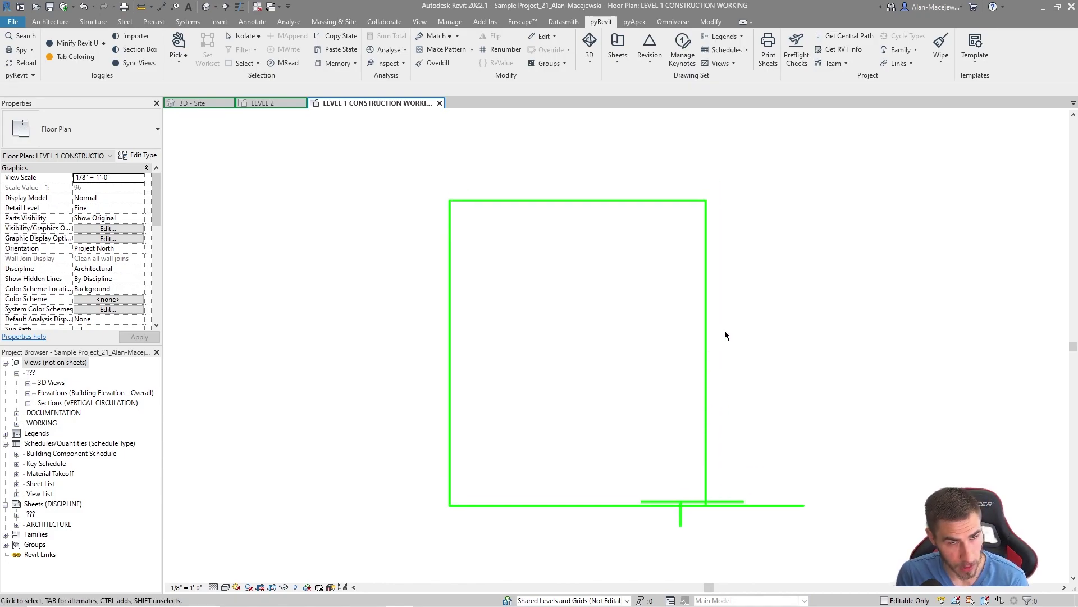
scroll(747, 276, "down", 1)
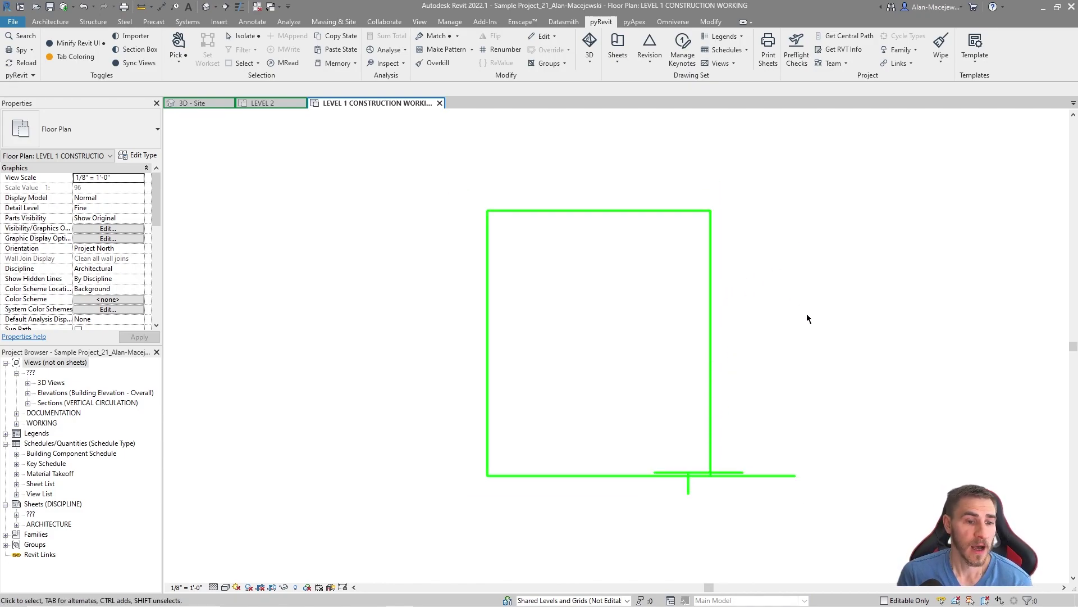
left_click(433, 63)
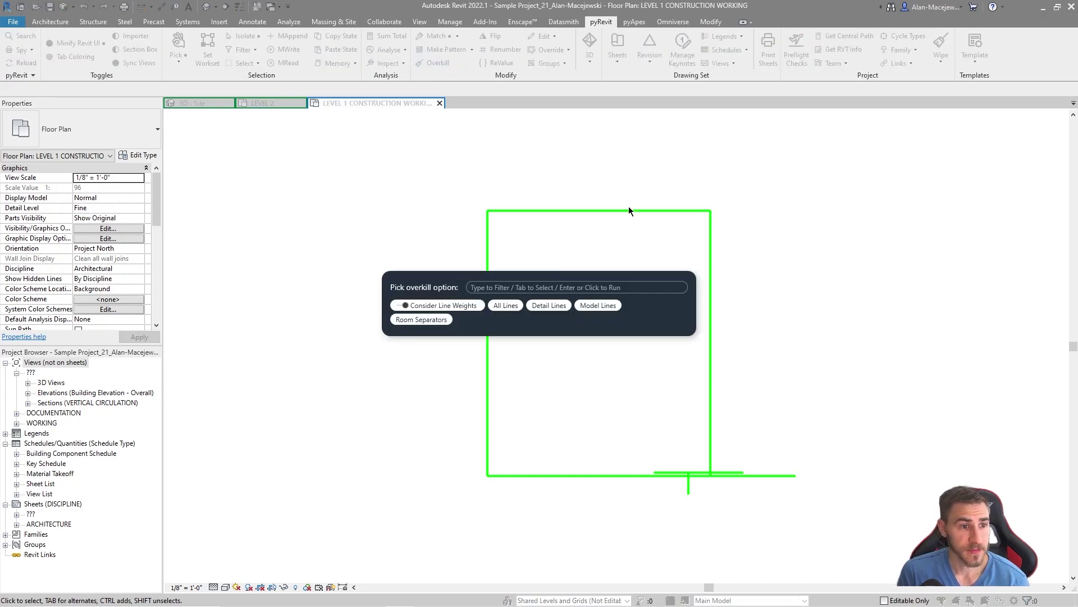
left_click(421, 319)
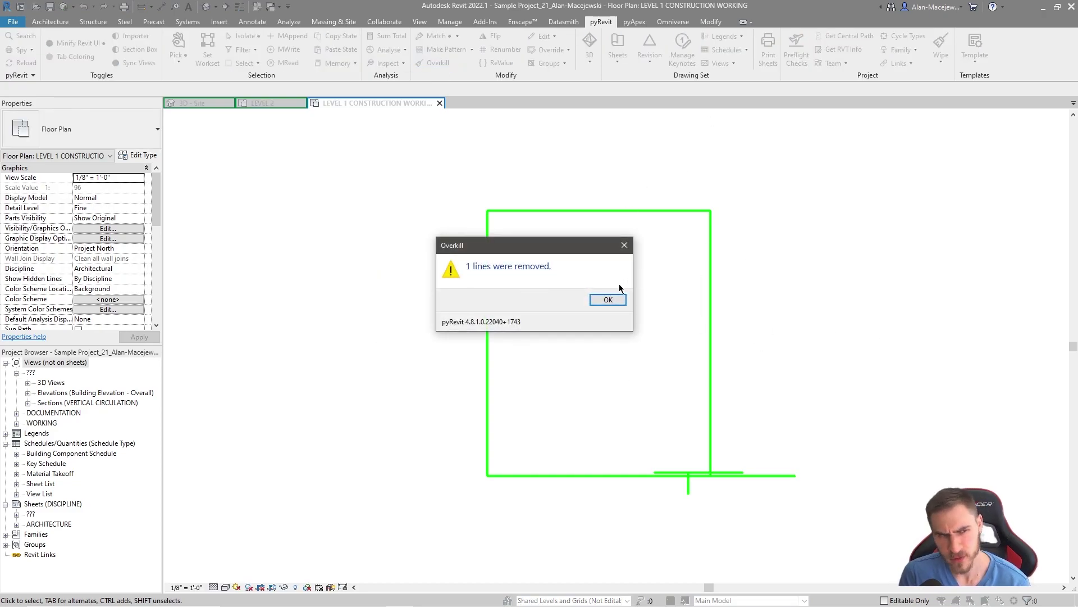
left_click(625, 247)
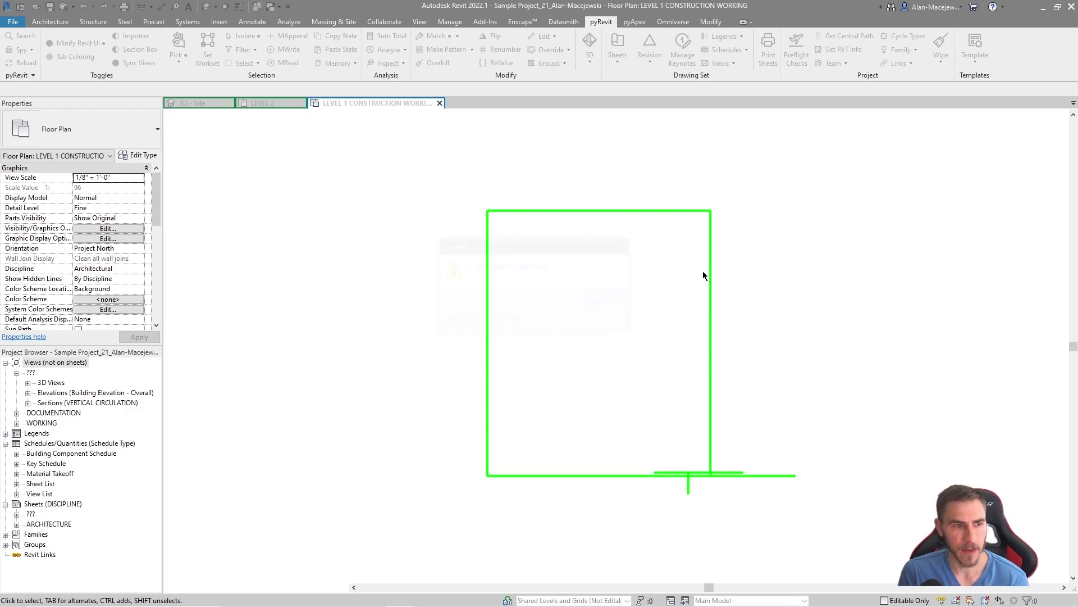
Step: Select the rectangle's connected room separation lines, then the bottom line alone, to check the overlap cleanup, and clear the selection
key("Tab")
left_click(487, 310)
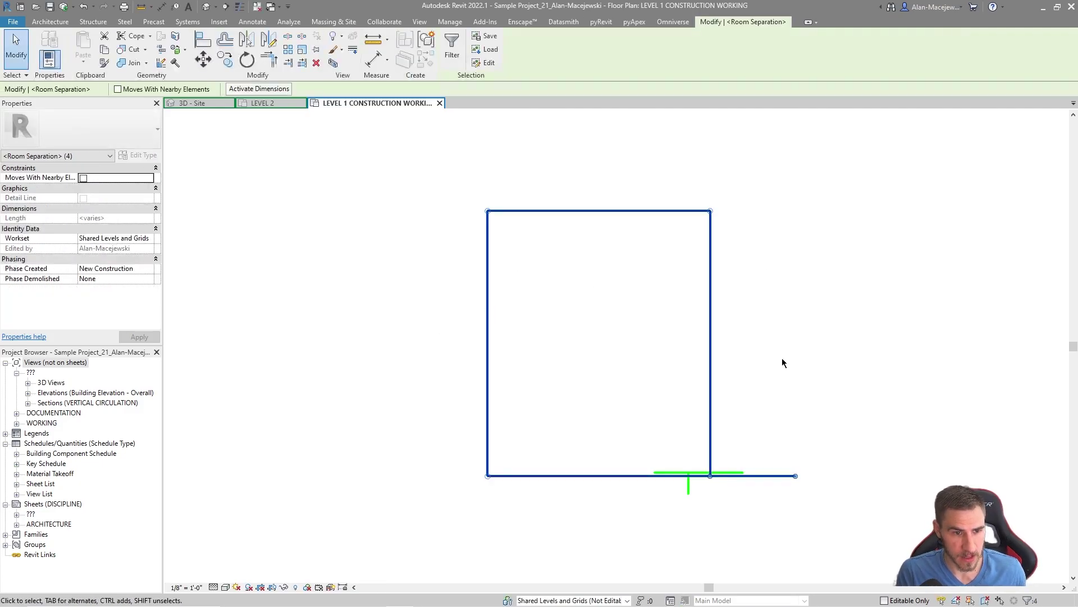
left_click(811, 416)
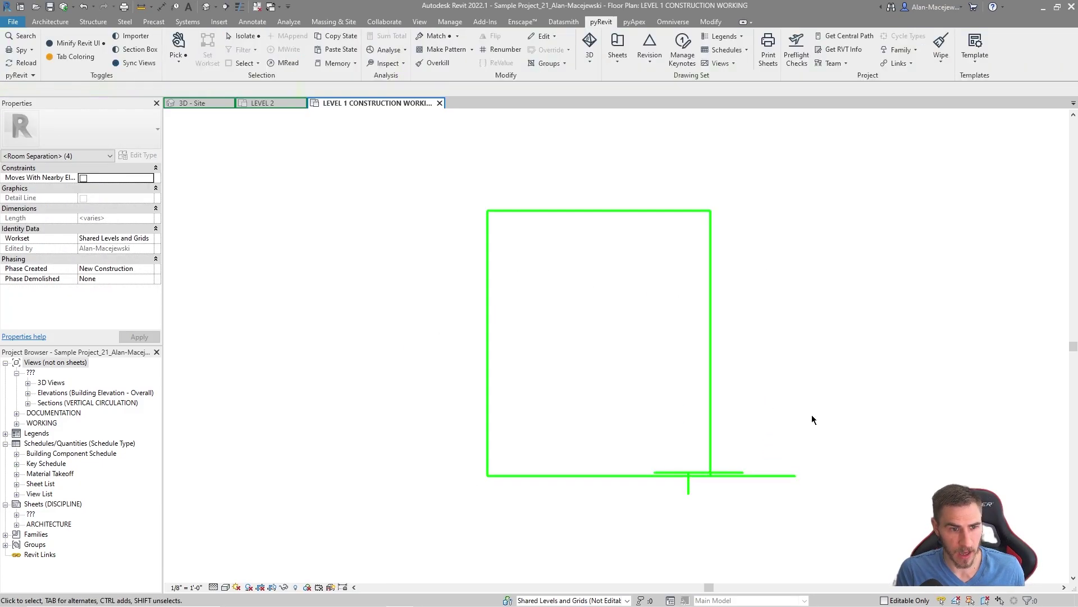
left_click(604, 475)
left_click(599, 516)
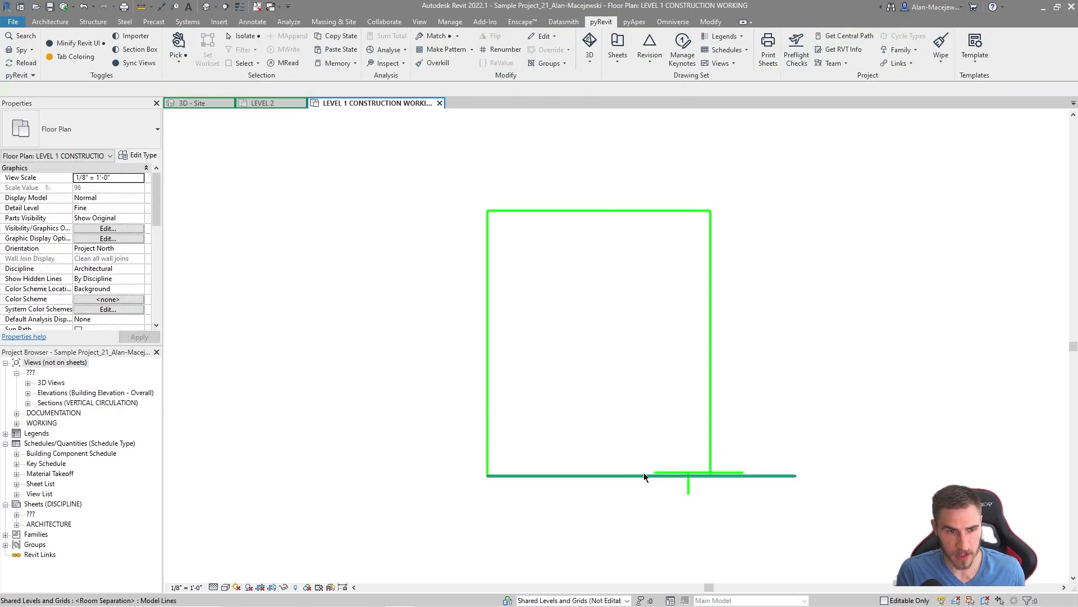
left_click(590, 475)
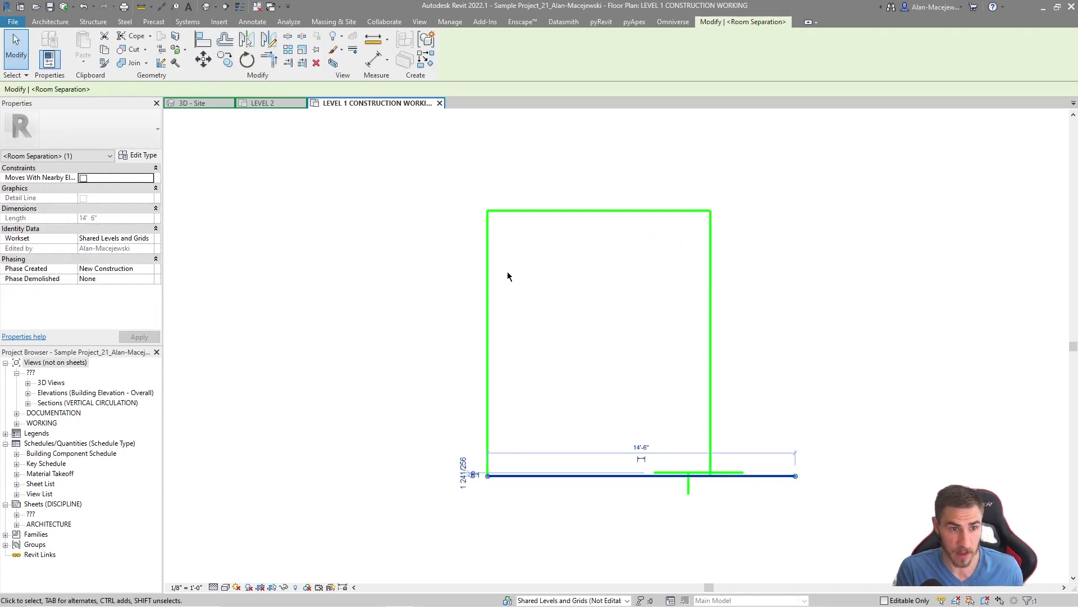
key("Escape")
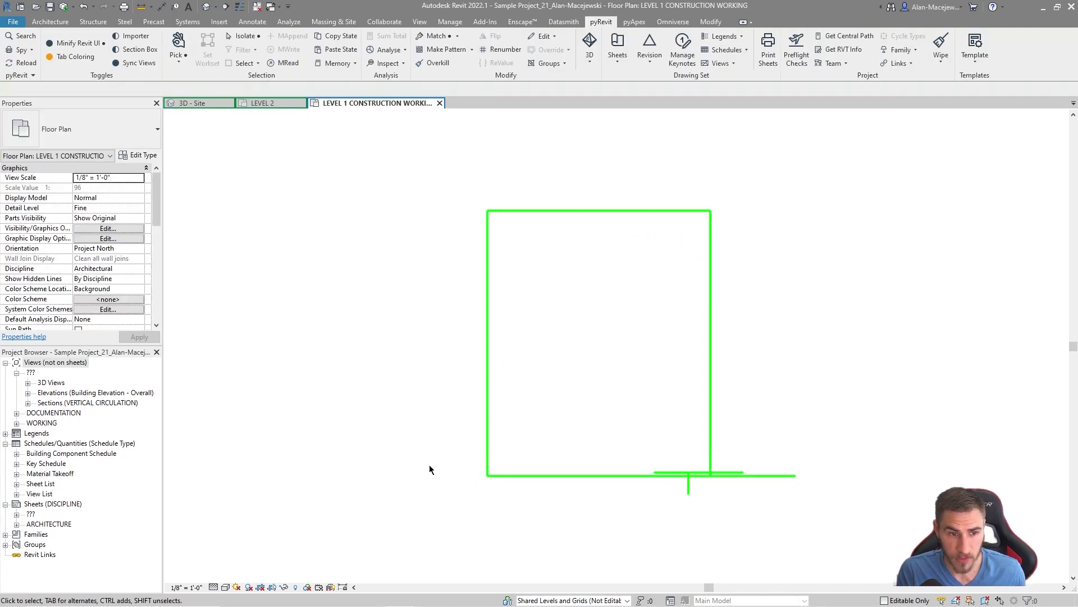
left_click(556, 475)
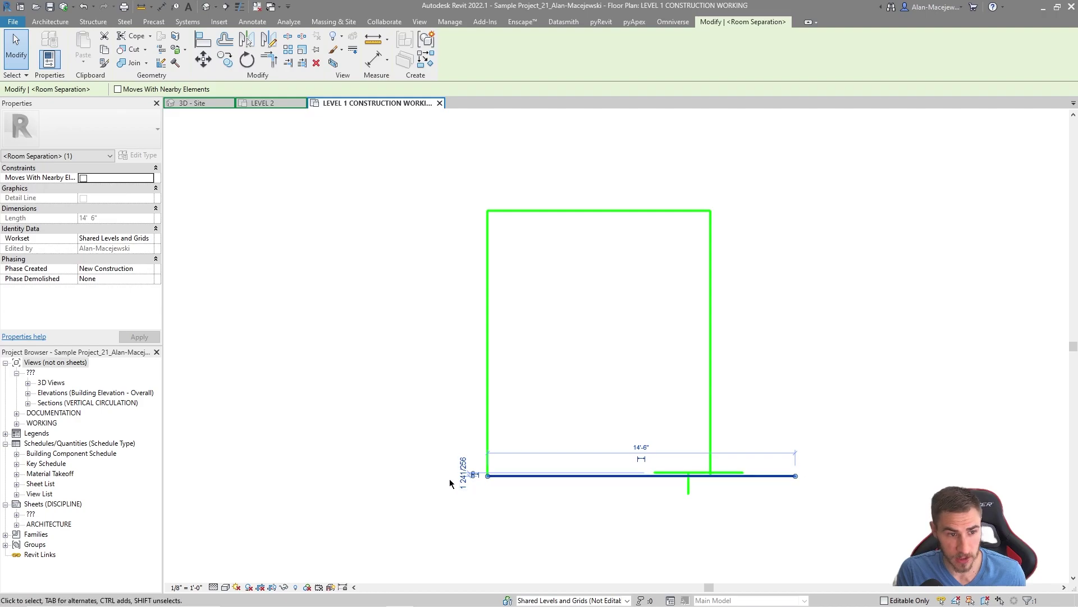
key("Escape")
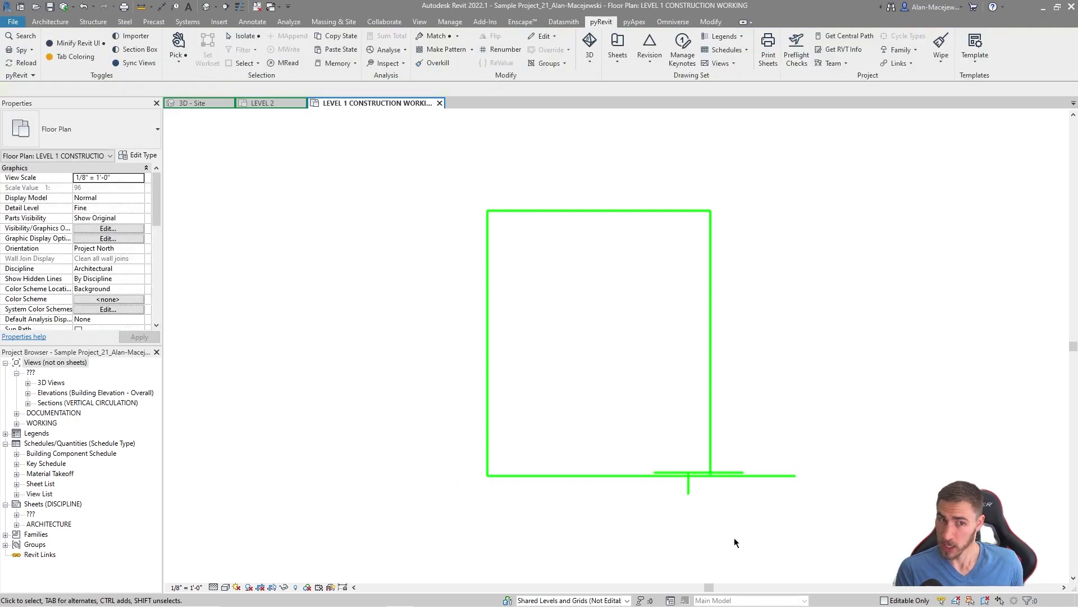
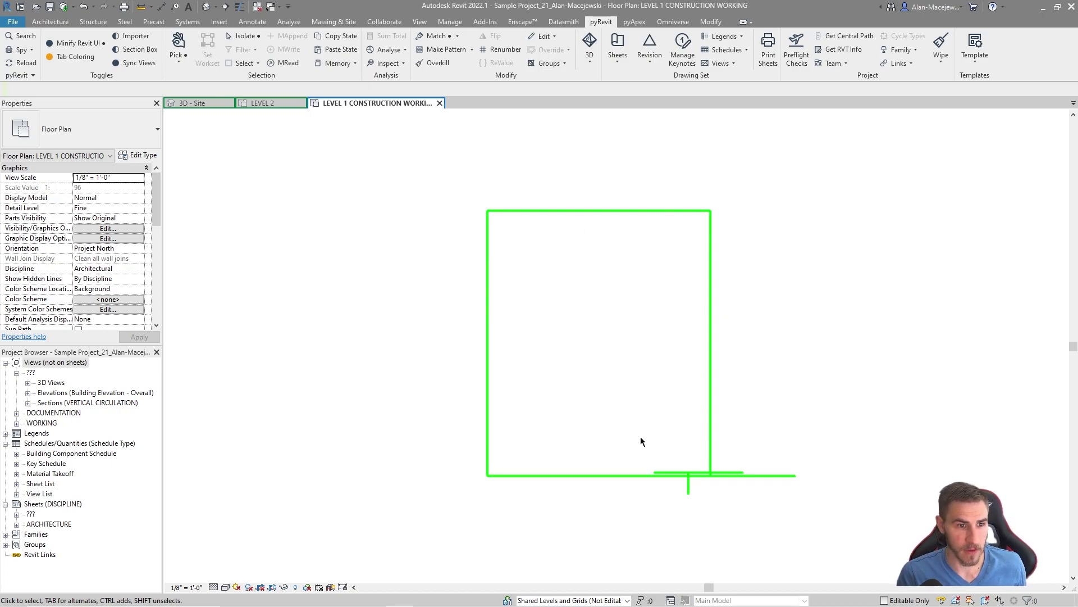
Step: Draw a horizontal run of four overlapping room separation lines above the rectangle, spanning about 29'-8" in total
left_click(572, 476)
key("c")
key("s")
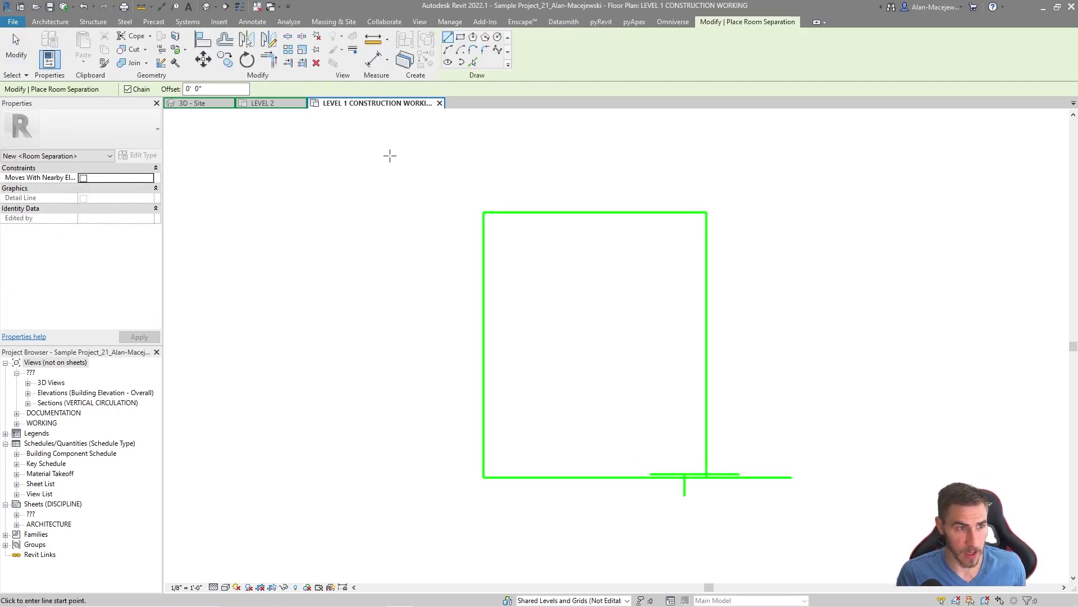
left_click(328, 162)
left_click(488, 162)
left_click(407, 162)
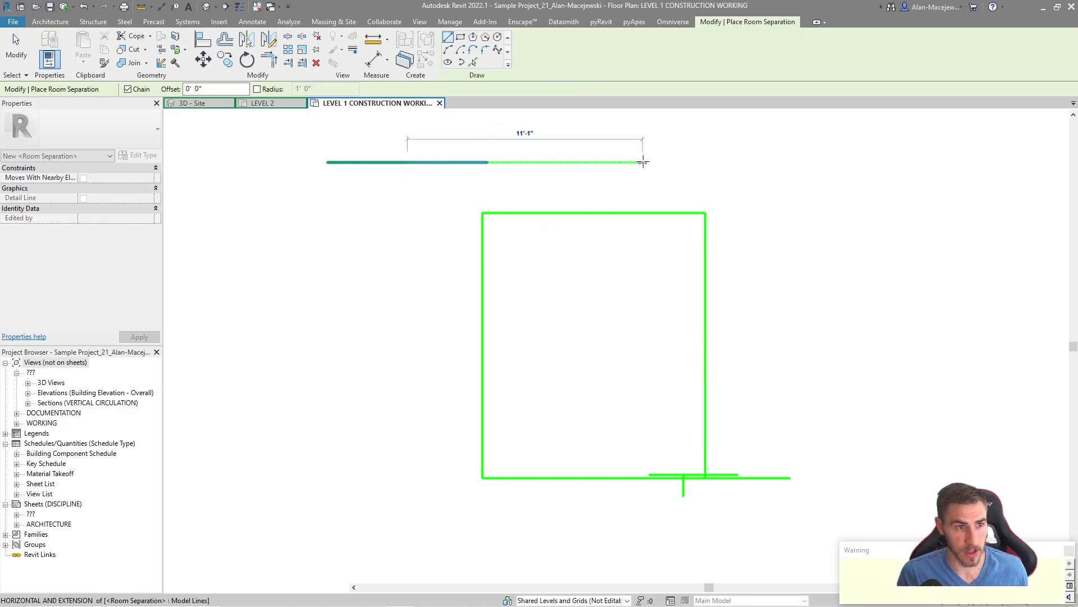
left_click(643, 162)
left_click(770, 163)
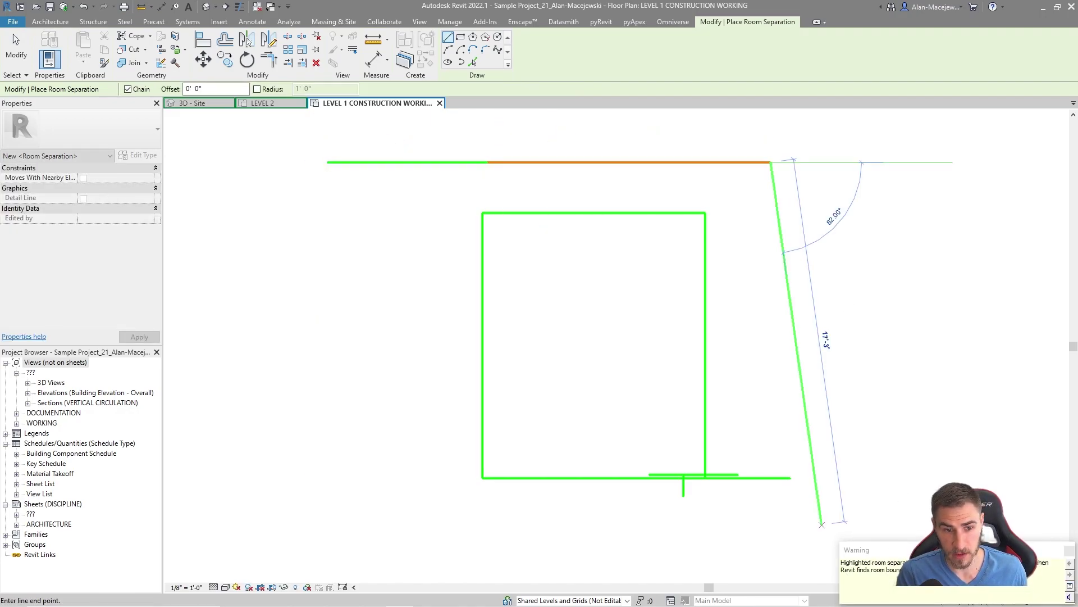
key("Escape")
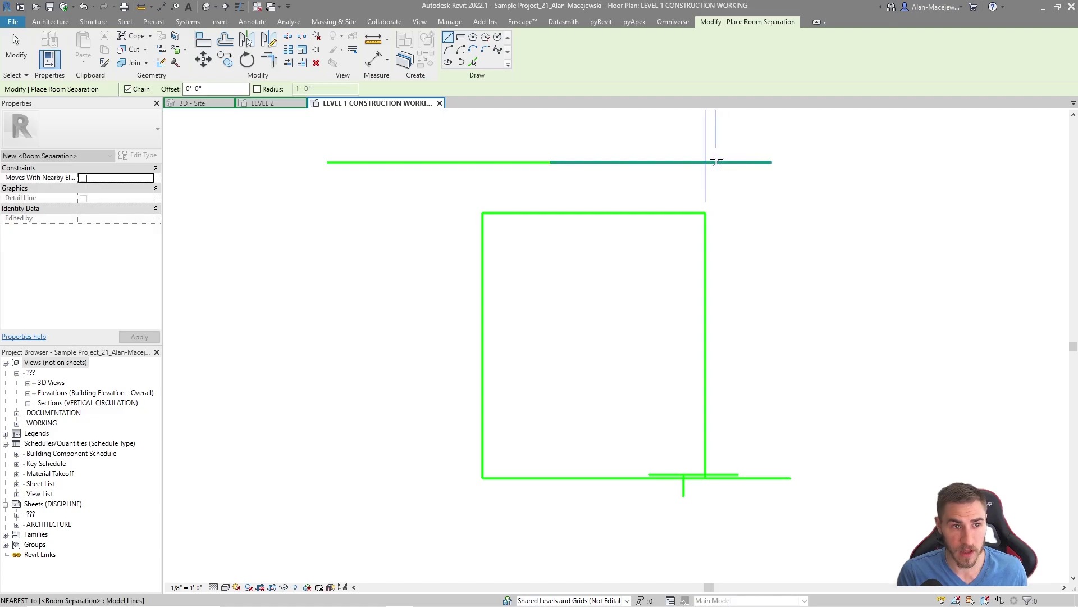
left_click(716, 163)
left_click(958, 162)
key("Escape")
key("Escape")
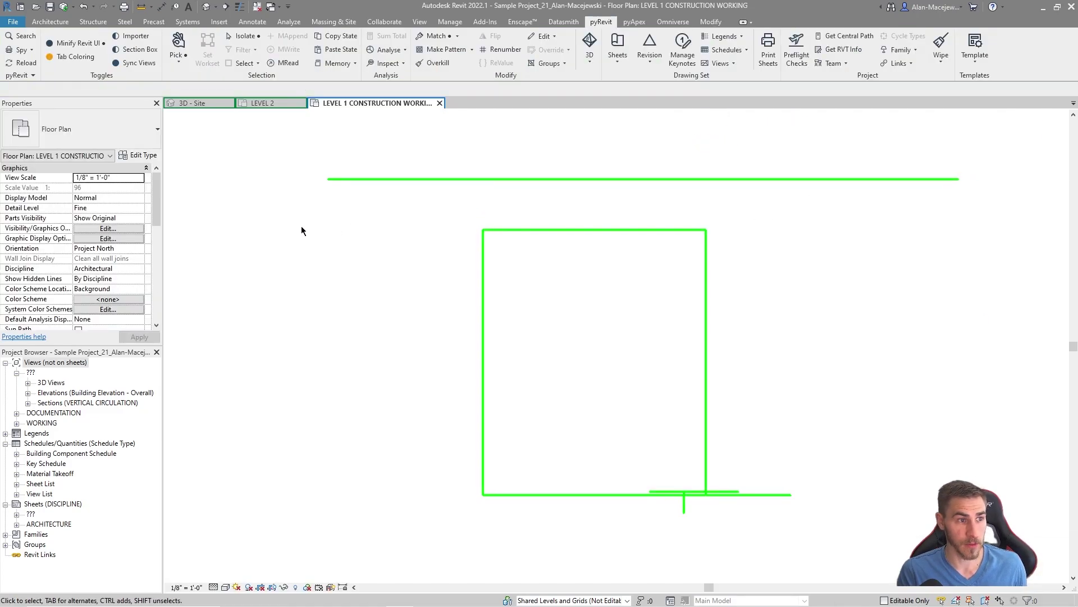
Step: Select all overlapping room separation lines above the rectangle to check how many there are, then clear the selection
left_click_drag(233, 210, 949, 151)
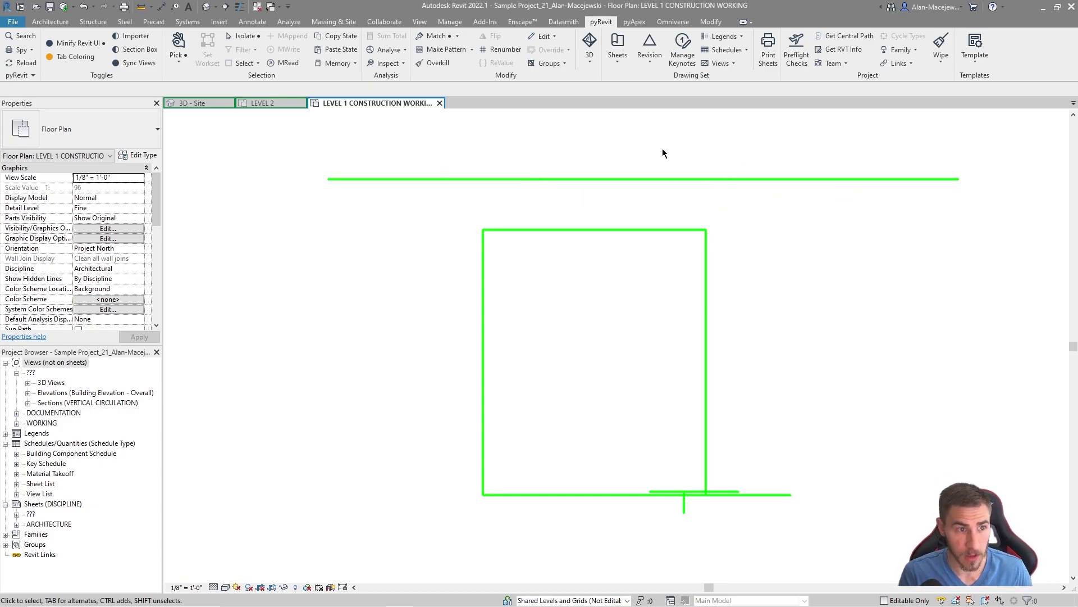
left_click_drag(911, 158, 453, 199)
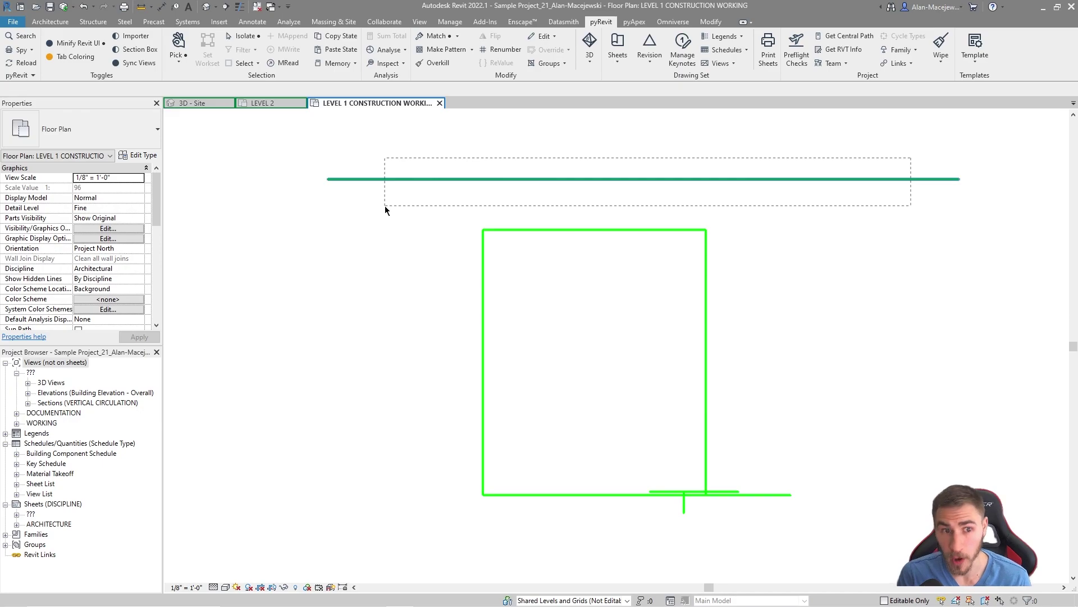
left_click_drag(385, 205, 385, 205)
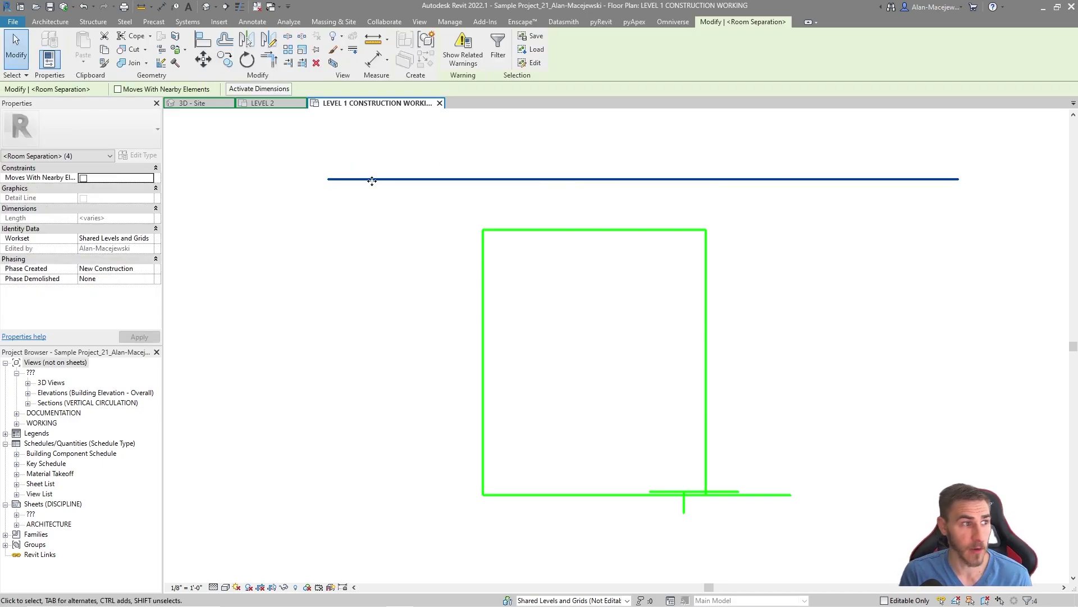
left_click(216, 211)
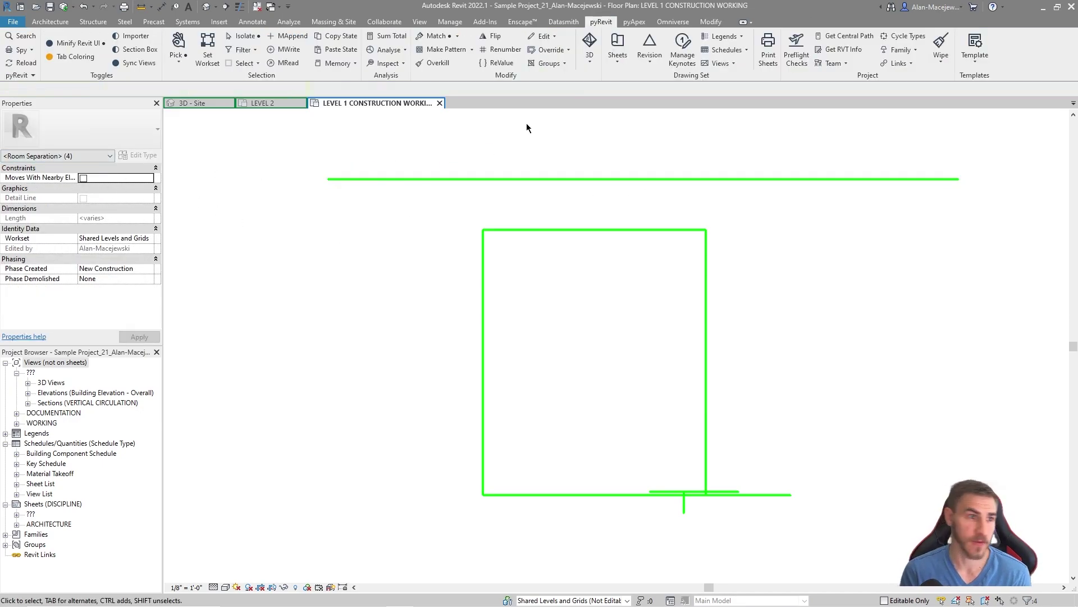
Step: Run Overkill on room separators without considering line weights, dismiss the report, and select the horizontal line above the rectangle
left_click(438, 63)
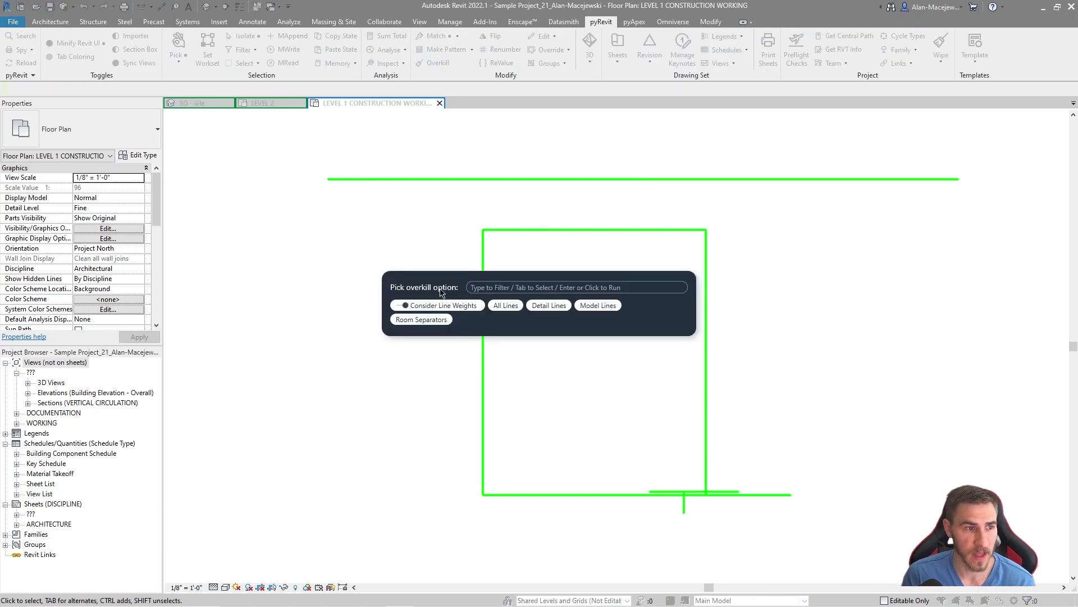
left_click(417, 317)
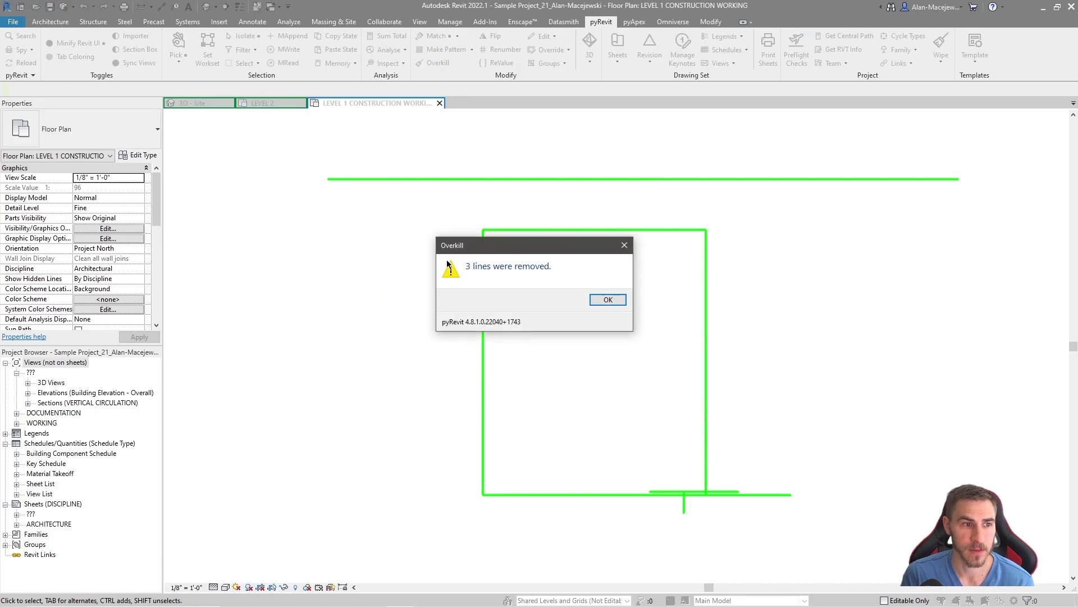
left_click(612, 300)
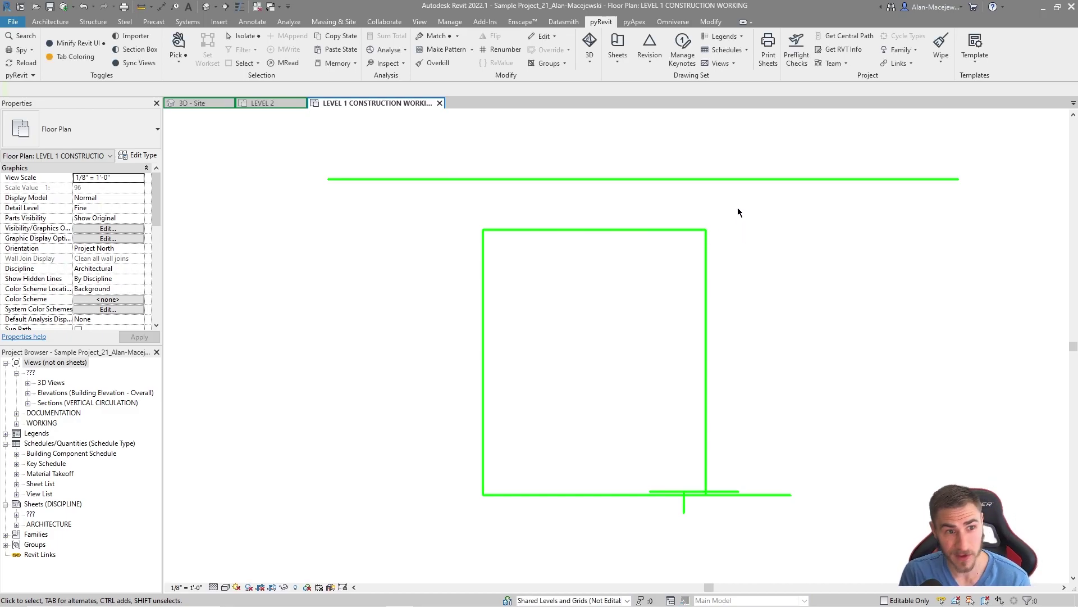
left_click(680, 179)
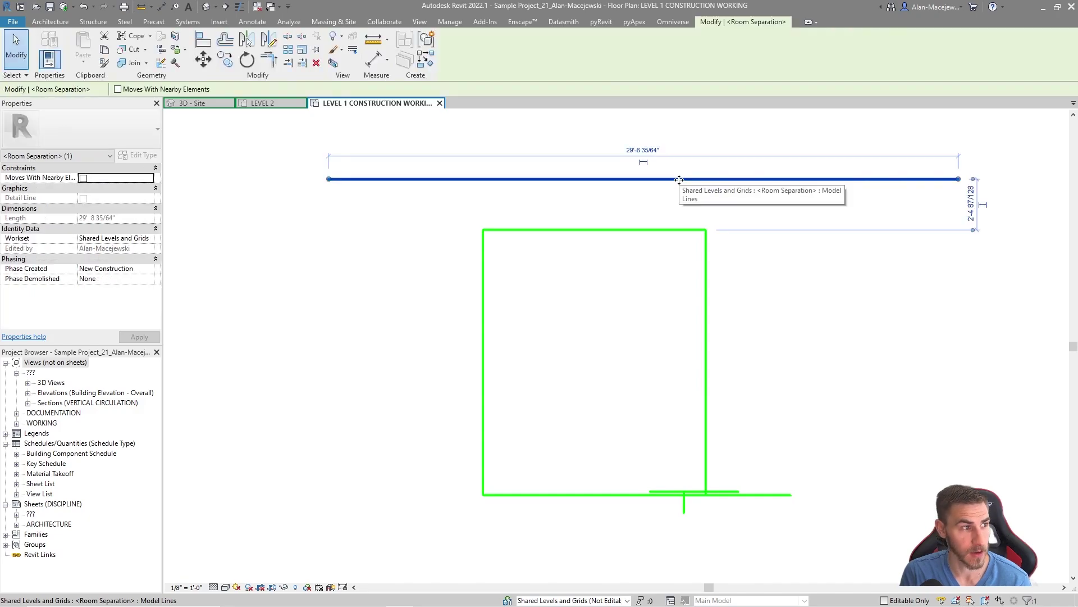
Step: Reselect the horizontal room separation line above the rectangle to check that it is a single line, then clear the selection
key("Escape")
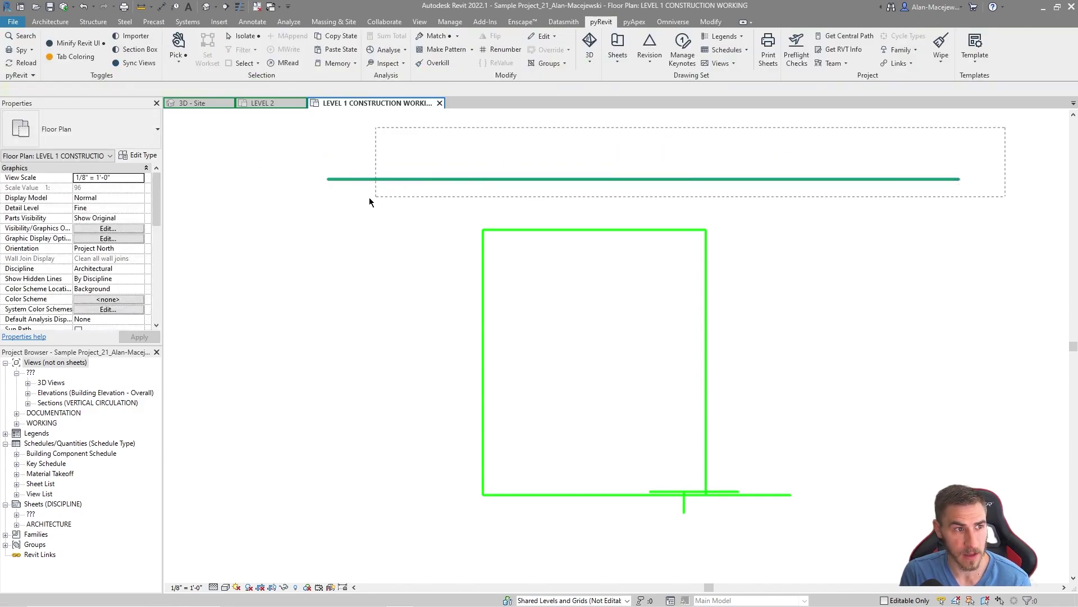
left_click(348, 180)
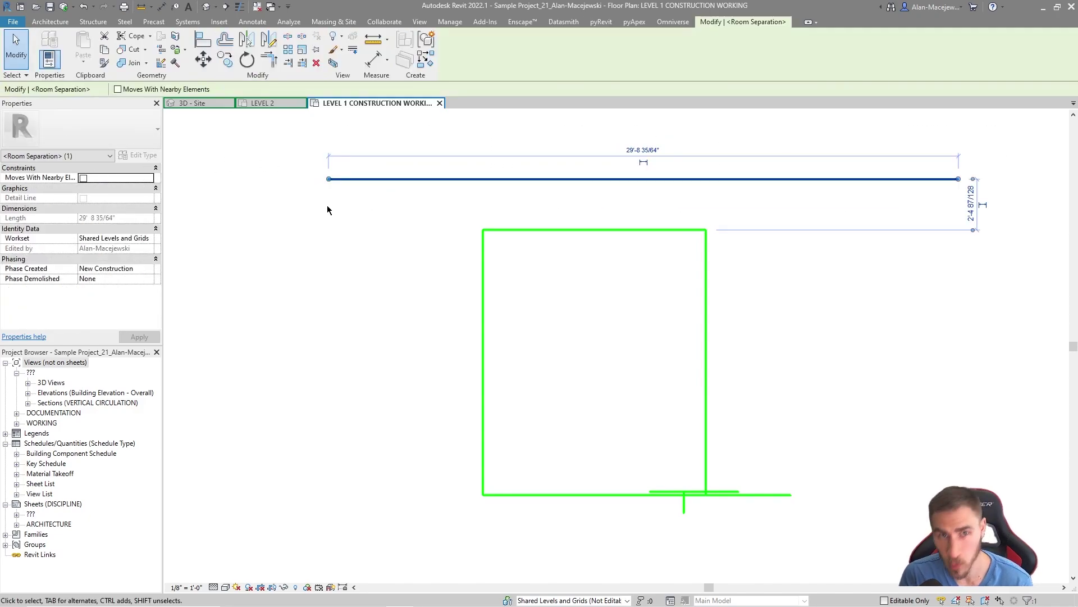
key("Escape")
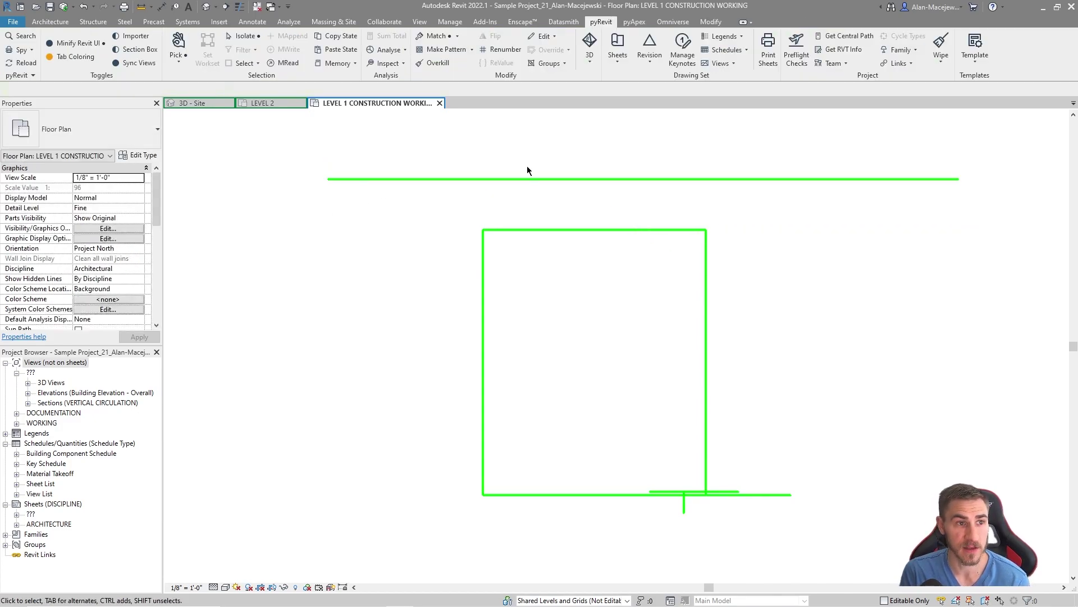
scroll(828, 297, "down", 3)
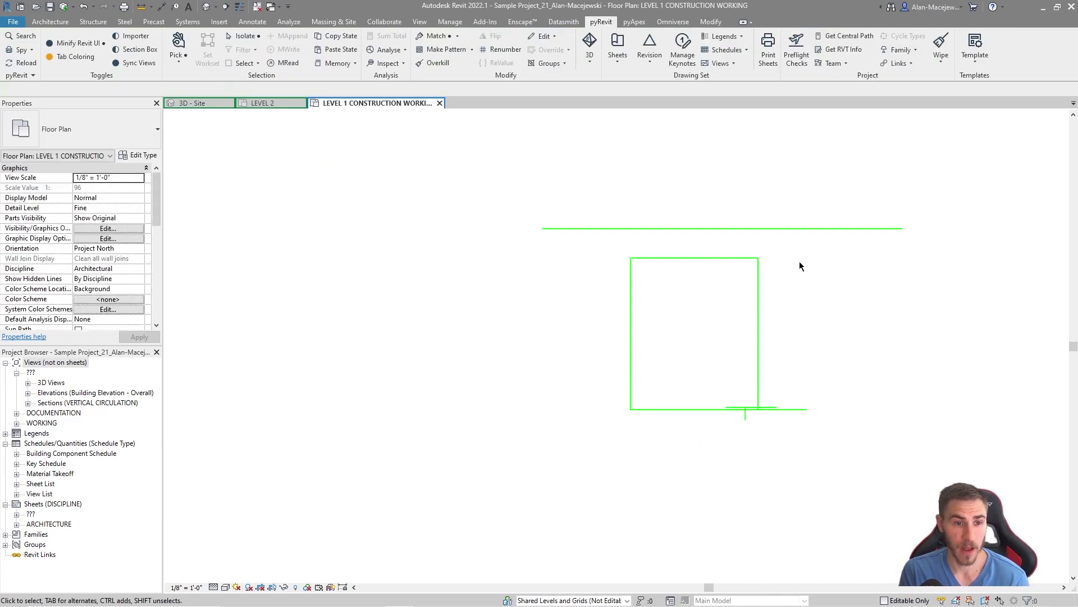
scroll(762, 178, "up", 2)
middle_click_drag(808, 177, 734, 209)
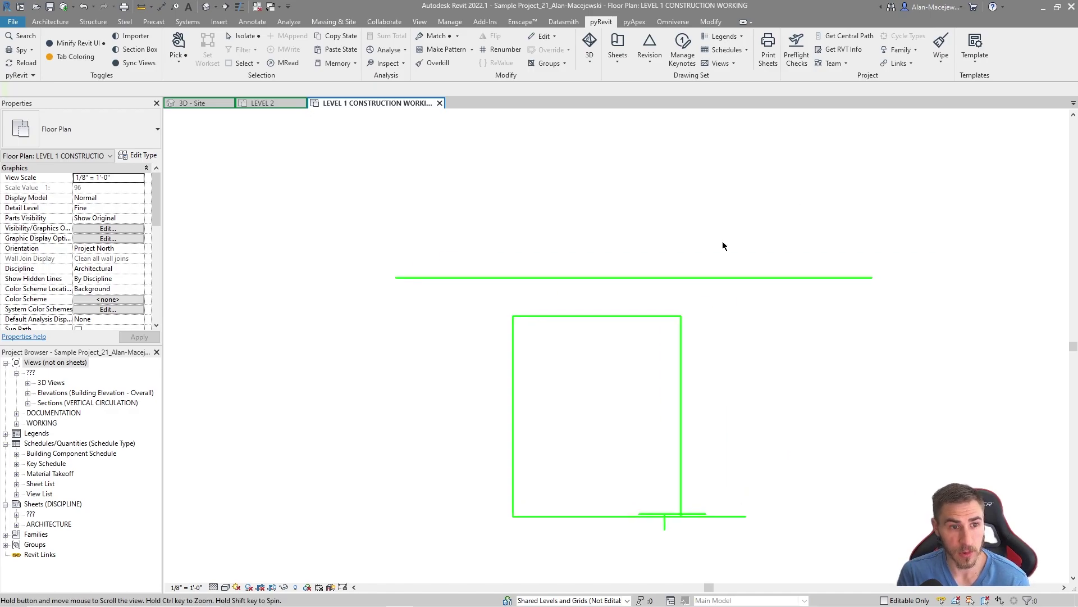
middle_click_drag(667, 268, 684, 276)
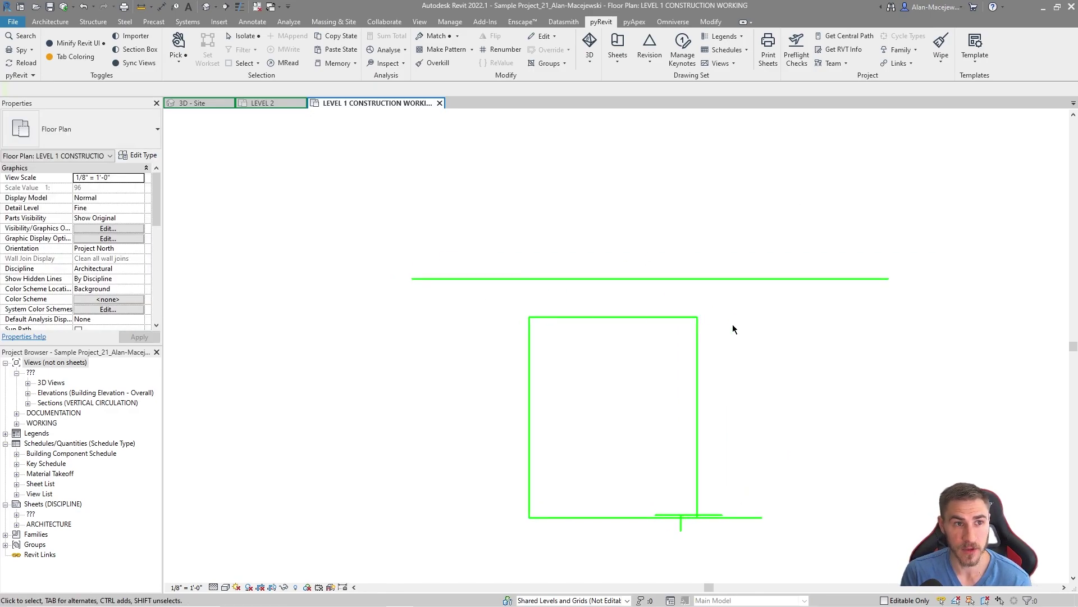
middle_click_drag(734, 329, 741, 323)
scroll(702, 236, "up", 1)
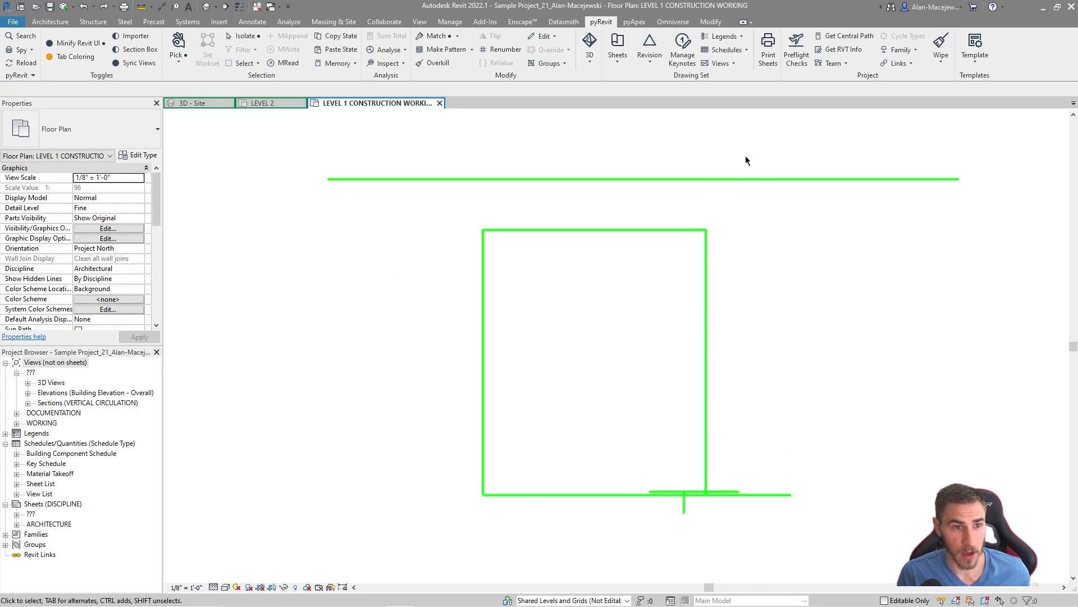
Step: Review the project's overlapping room separation line warnings, highlight the elements listed under Warning 1 in the view, and close the warnings list
left_click(450, 21)
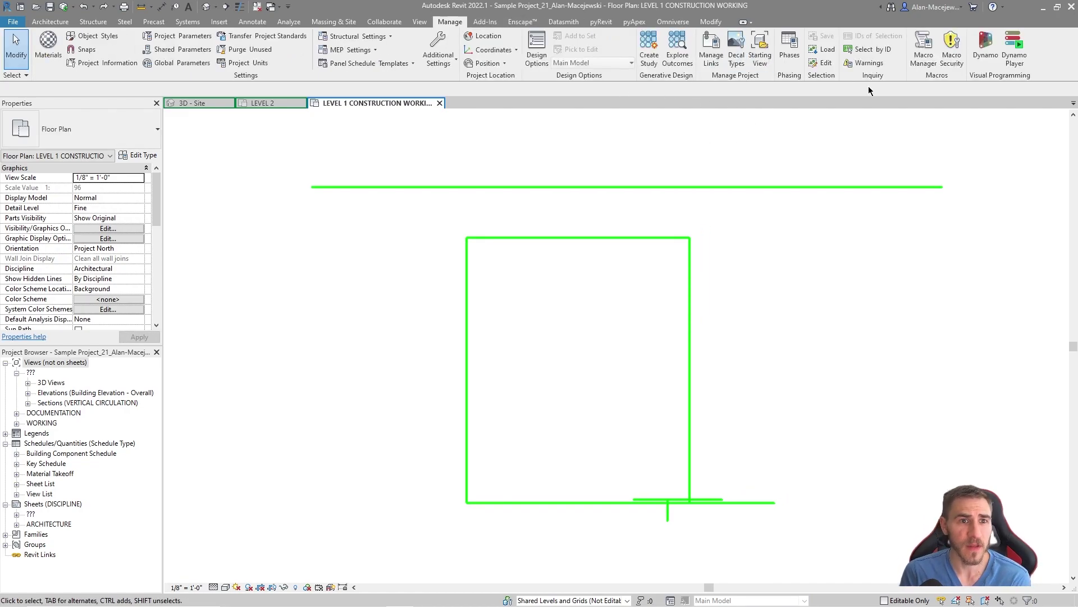
left_click(864, 63)
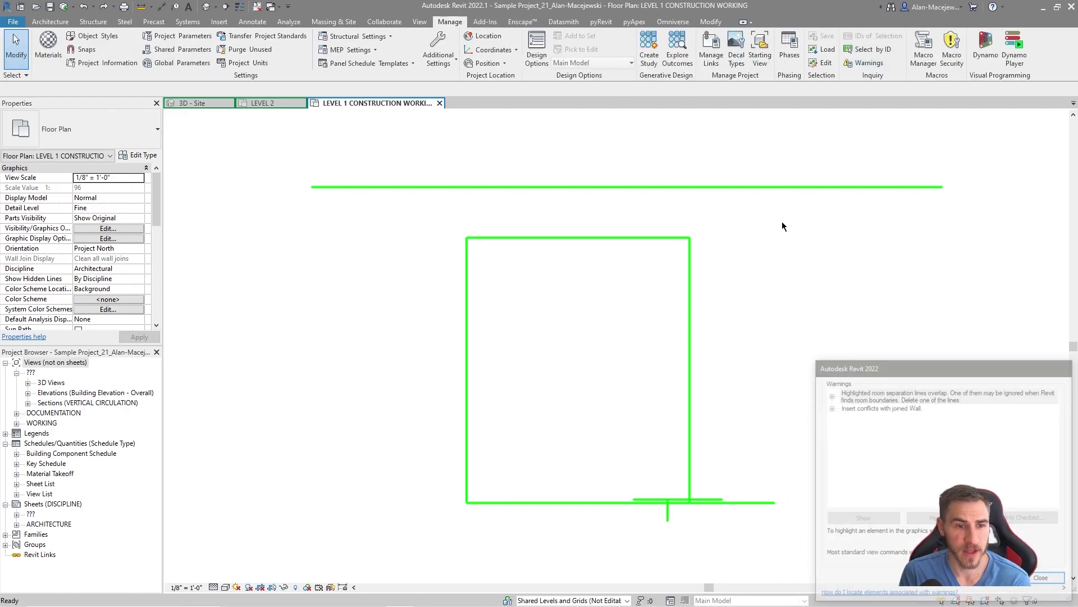
left_click(830, 396)
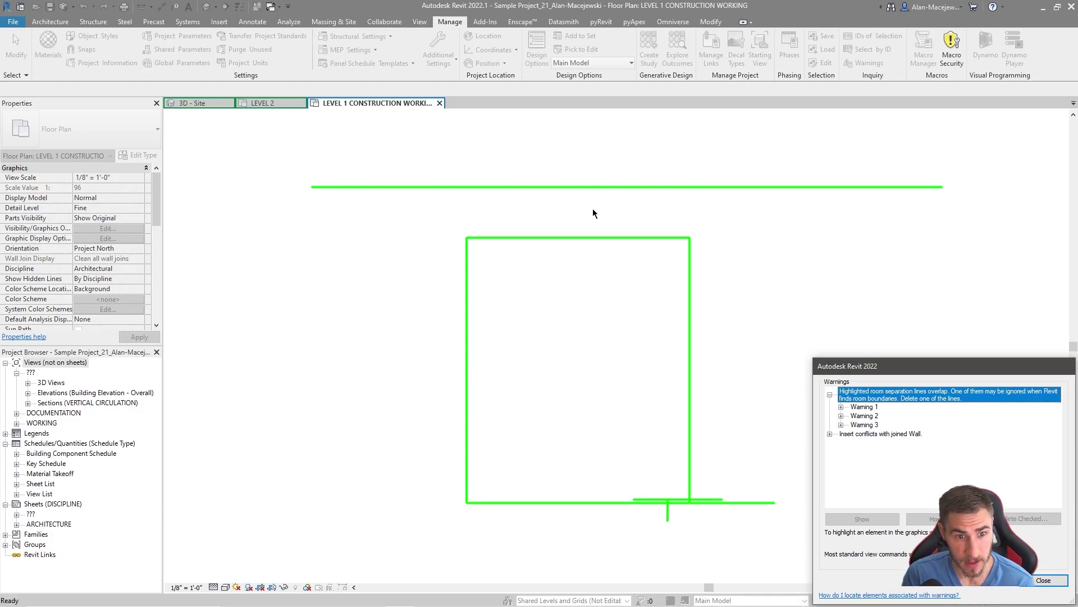
double_click(865, 407)
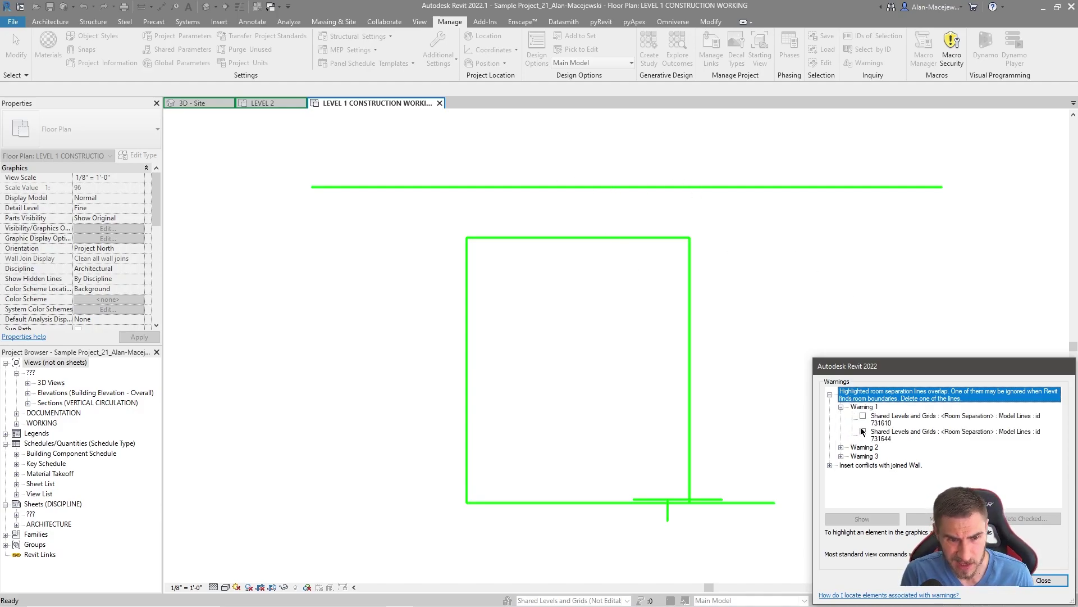
left_click(872, 431)
left_click(862, 416)
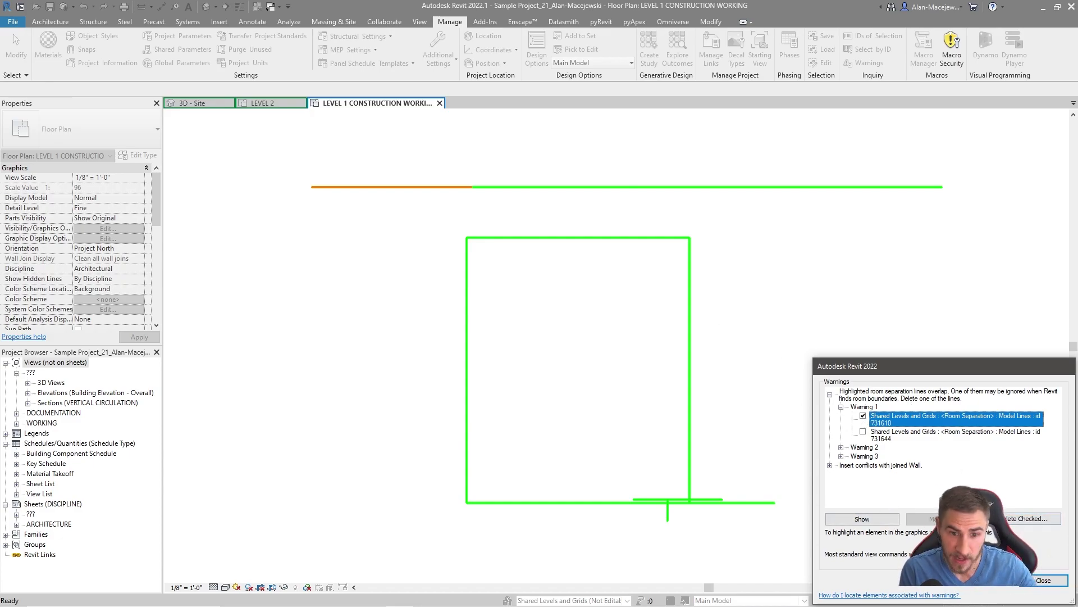
left_click(1046, 580)
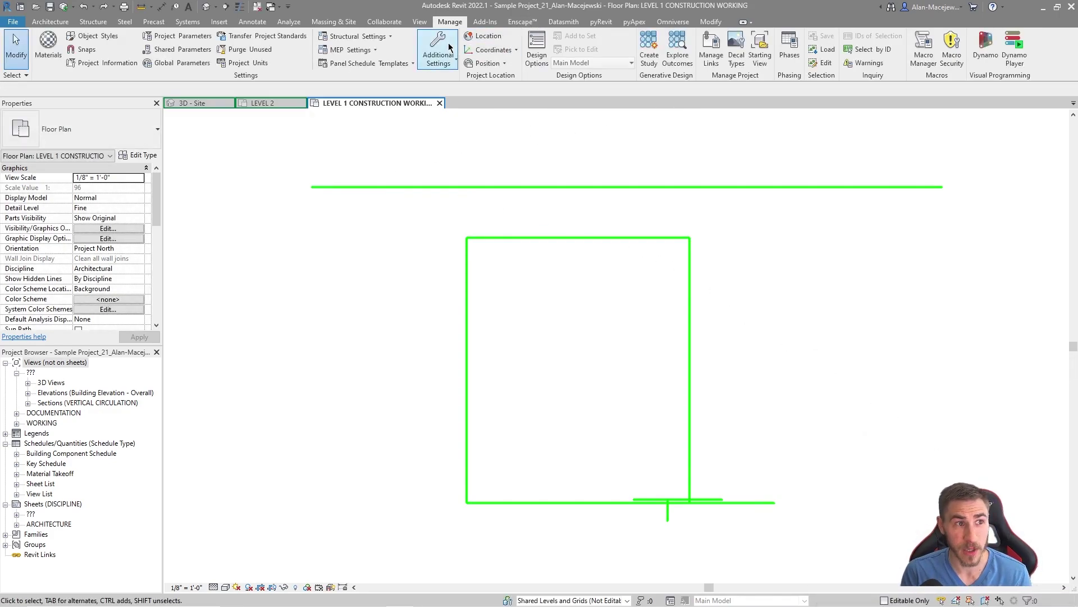
Step: Run Overkill on the room separators, dismiss its report, and check the horizontal line above the rectangle with a selection window
left_click(599, 22)
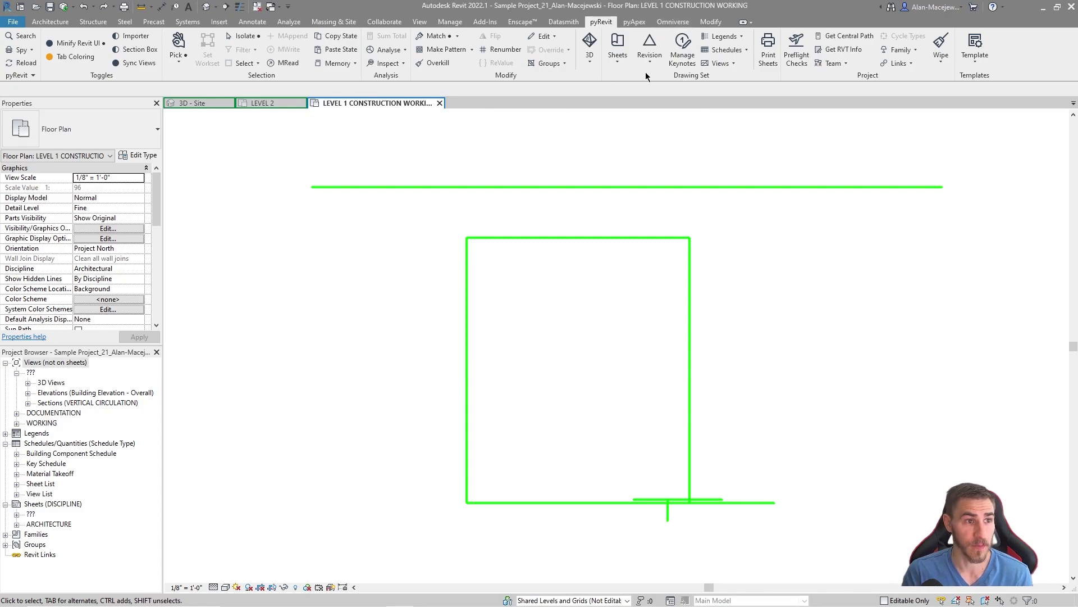
left_click(436, 63)
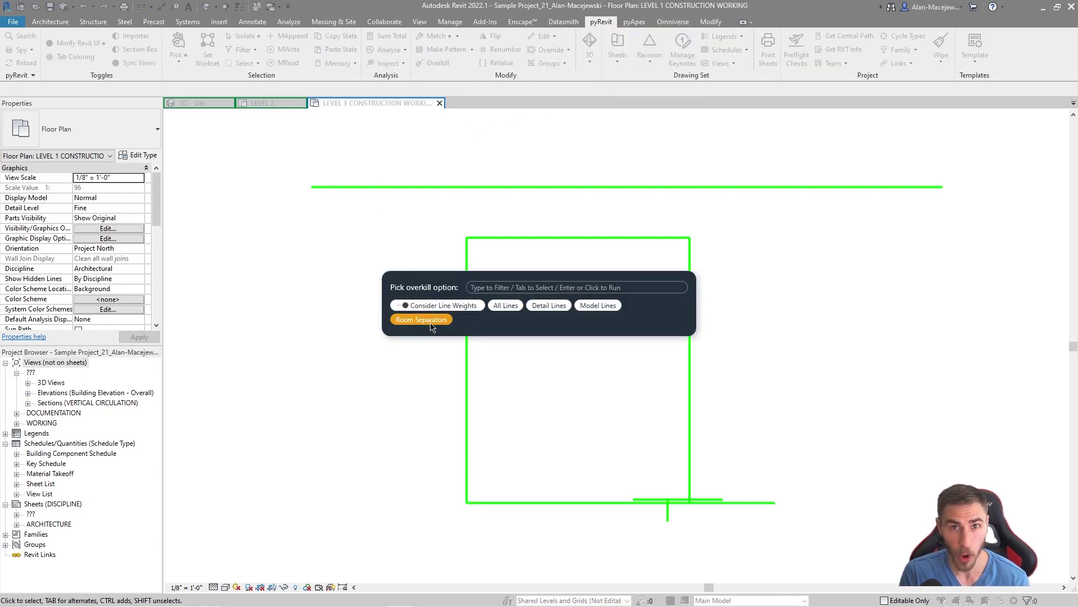
key("Return")
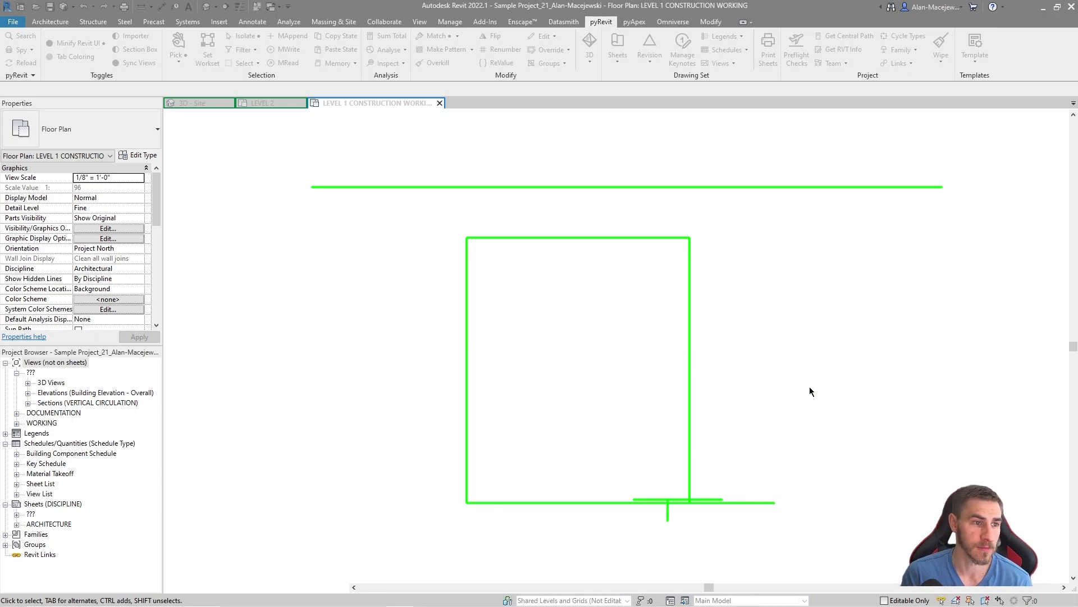
left_click(605, 301)
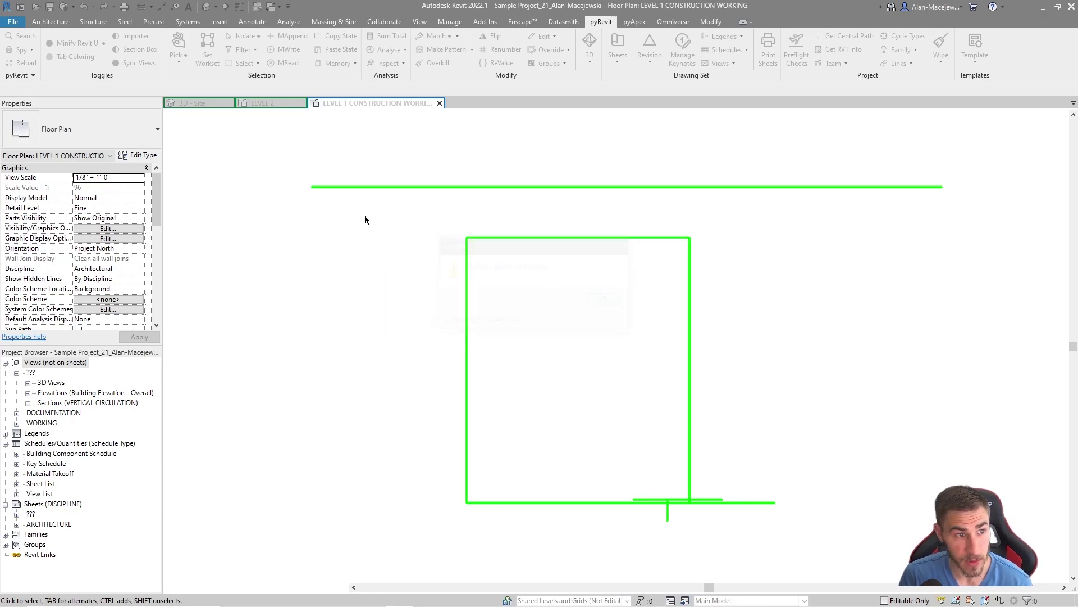
left_click_drag(264, 228, 952, 149)
left_click(698, 117)
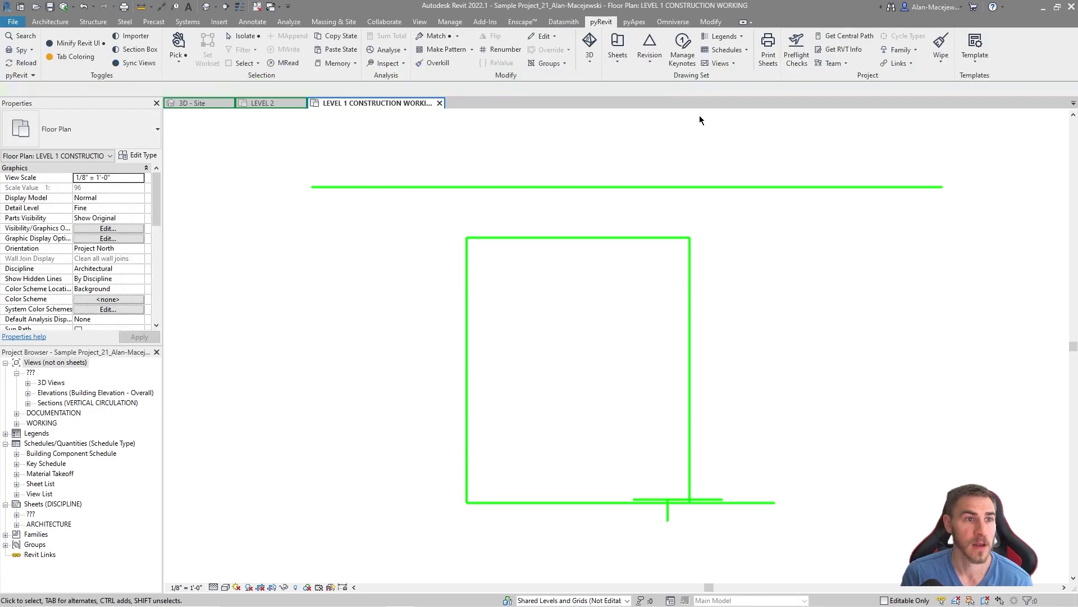
Step: Recheck the project warnings for overlapping room separation lines, then window-select the line above the rectangle to inspect it and clear the selection
left_click(449, 21)
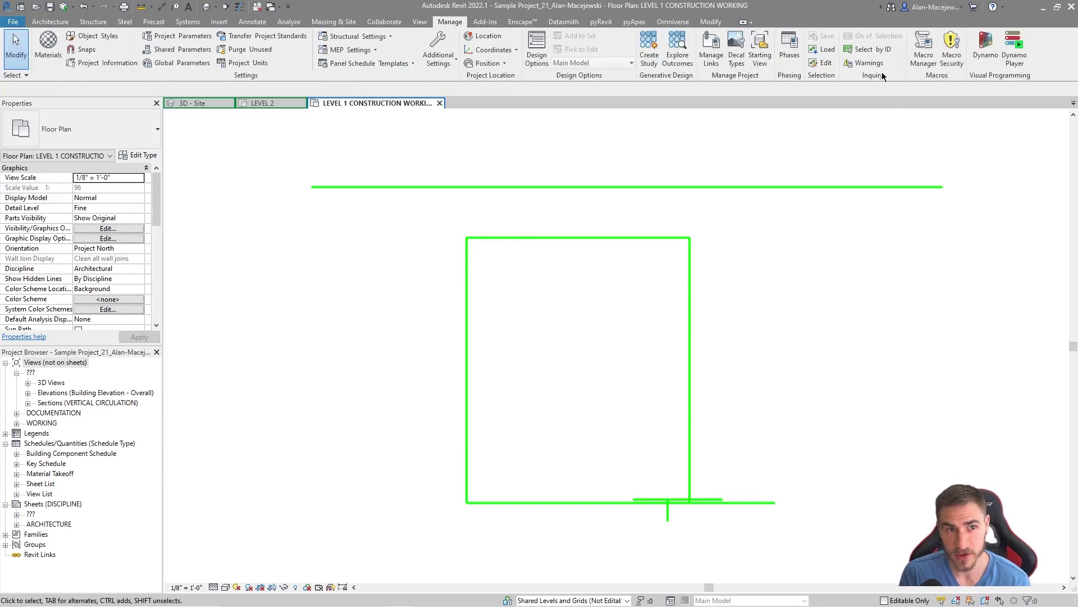
left_click(865, 62)
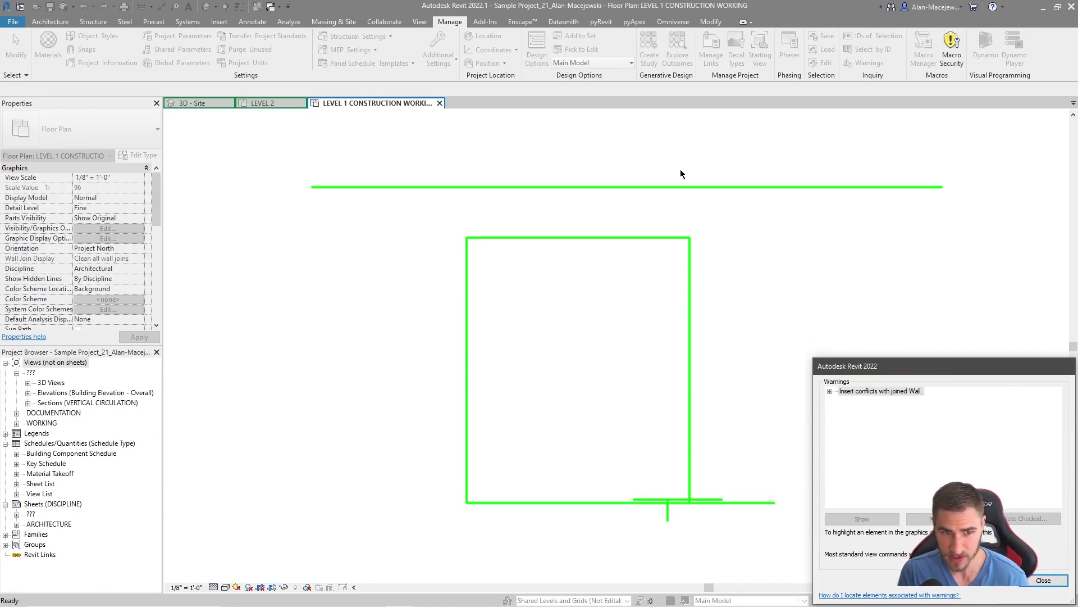
key("Escape")
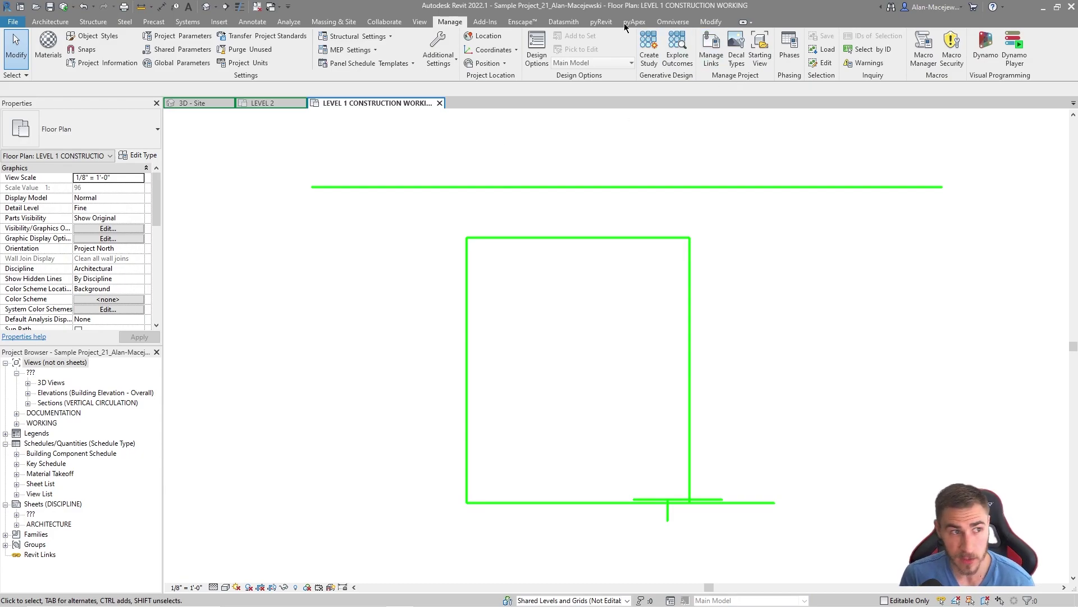
left_click_drag(264, 159, 957, 209)
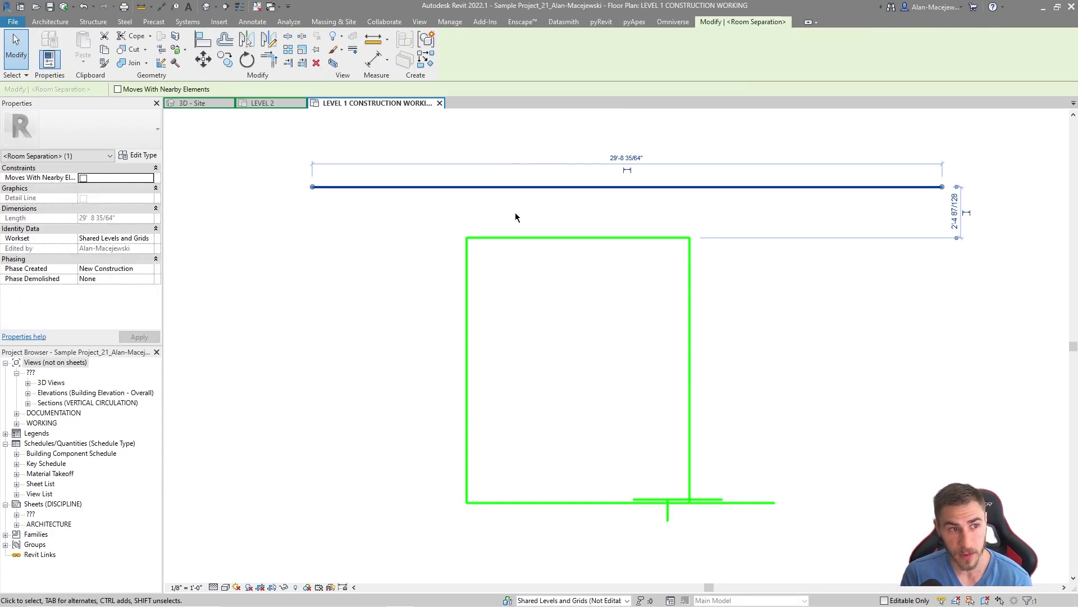
key("Escape")
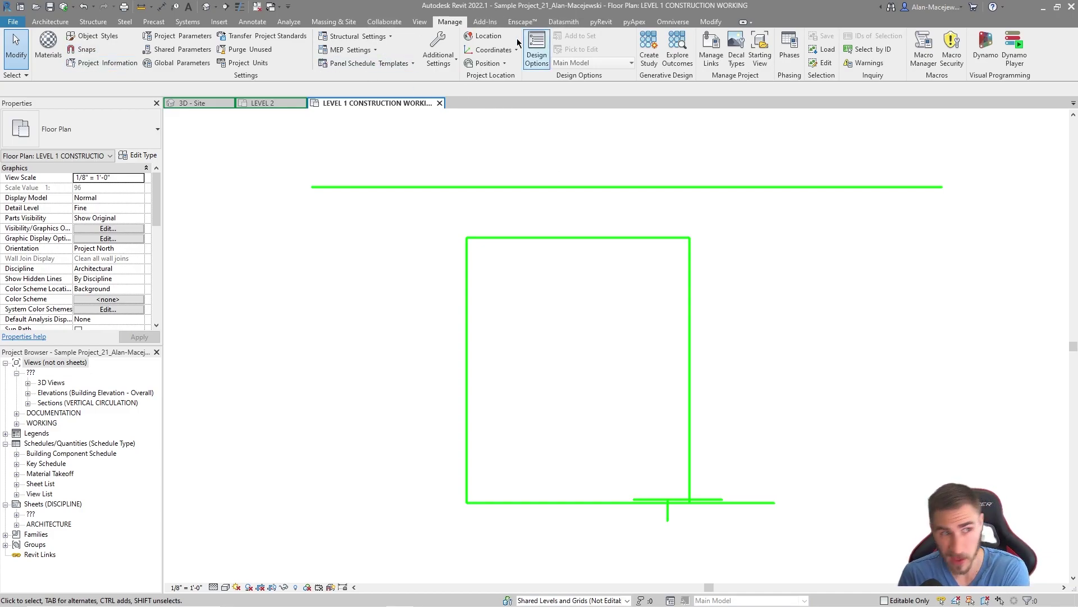
Step: Run Overkill with the All Lines option on the floor plan and dismiss the report
left_click(595, 24)
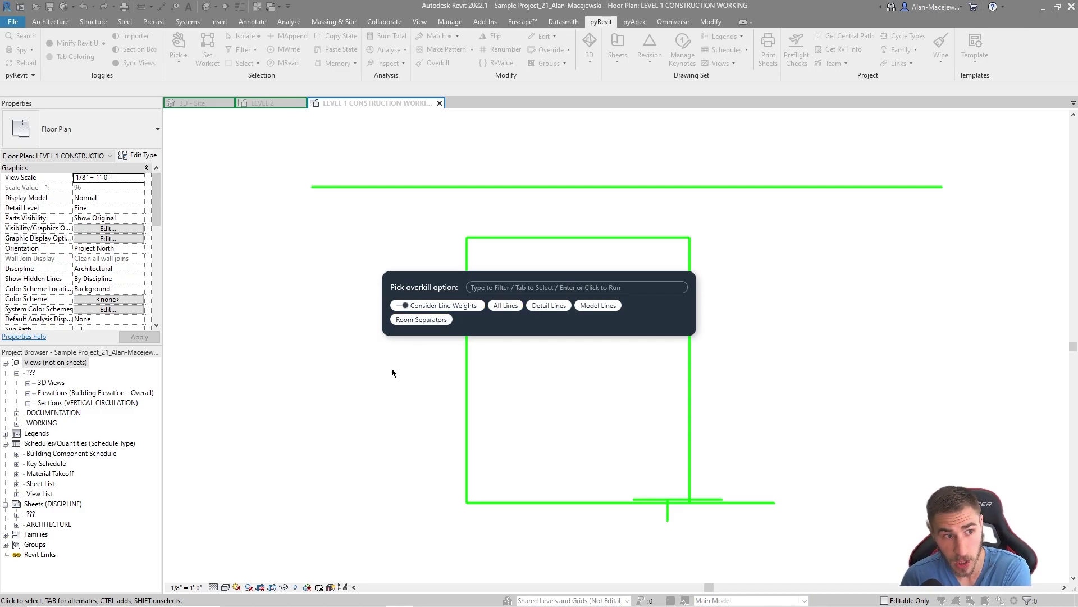
left_click(505, 305)
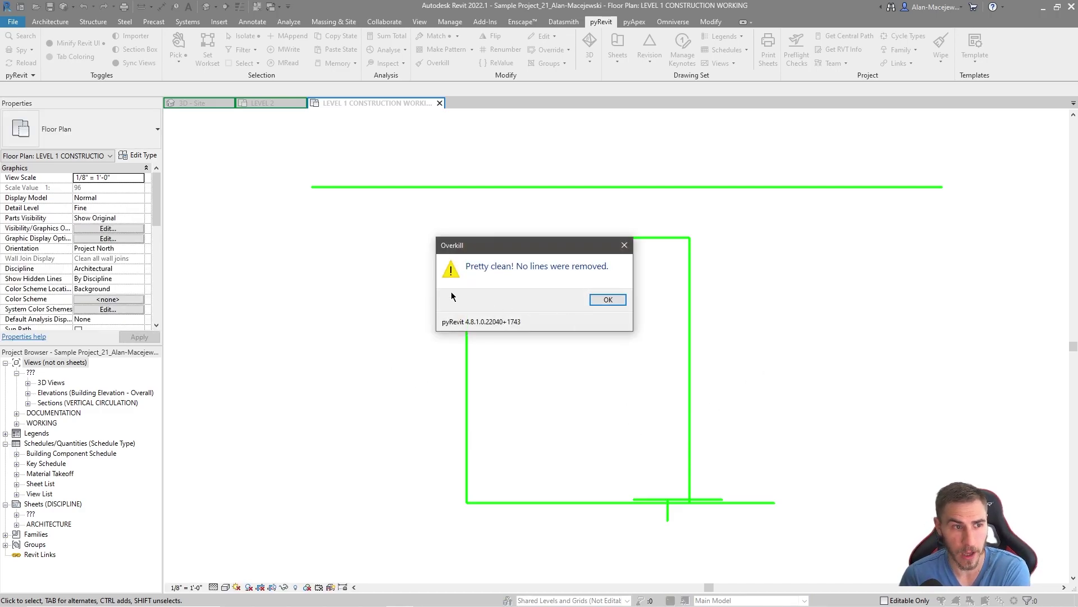
left_click(606, 299)
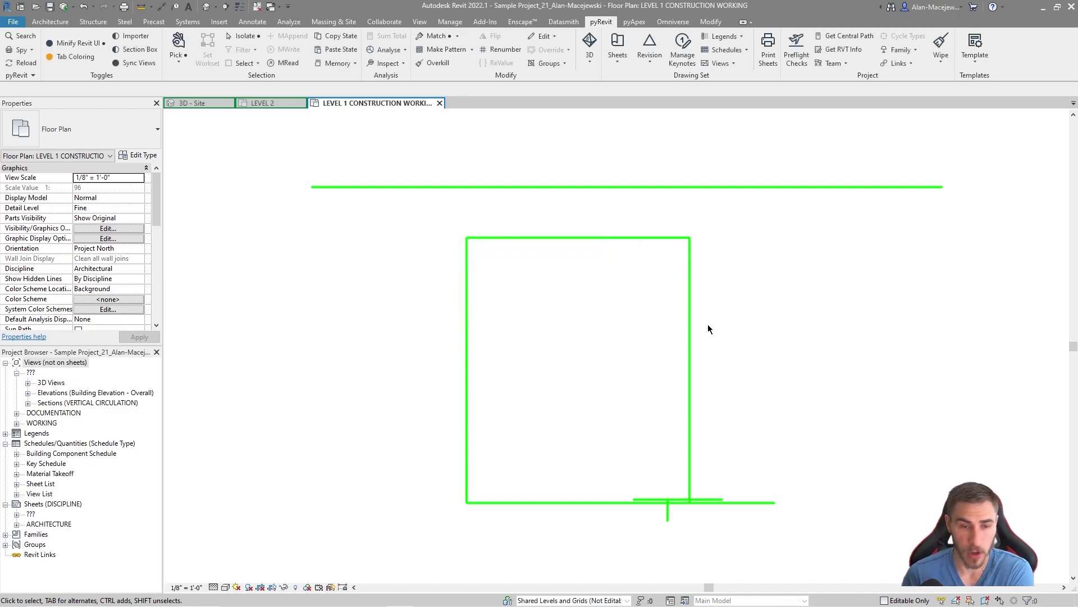